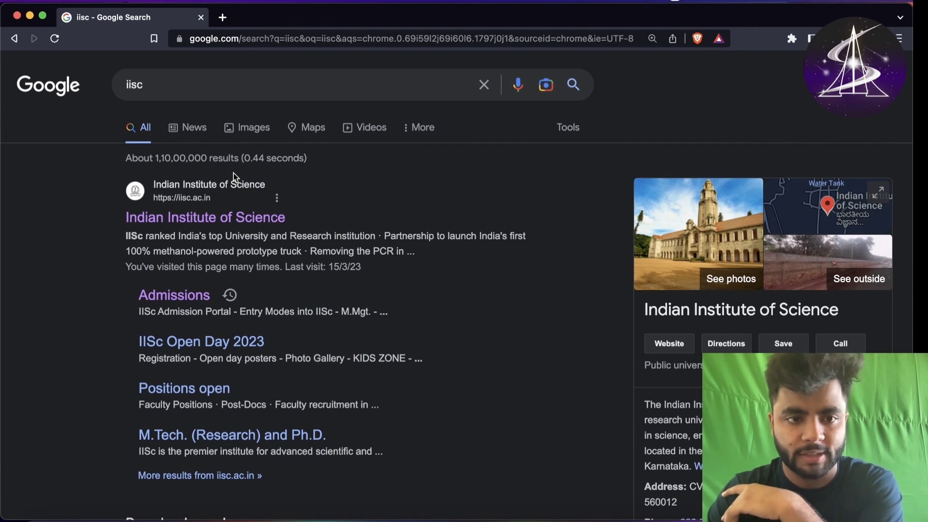
- Open the IISc website's admissions announcements and the Bachelor of Science (Research) admission notice
click(214, 218)
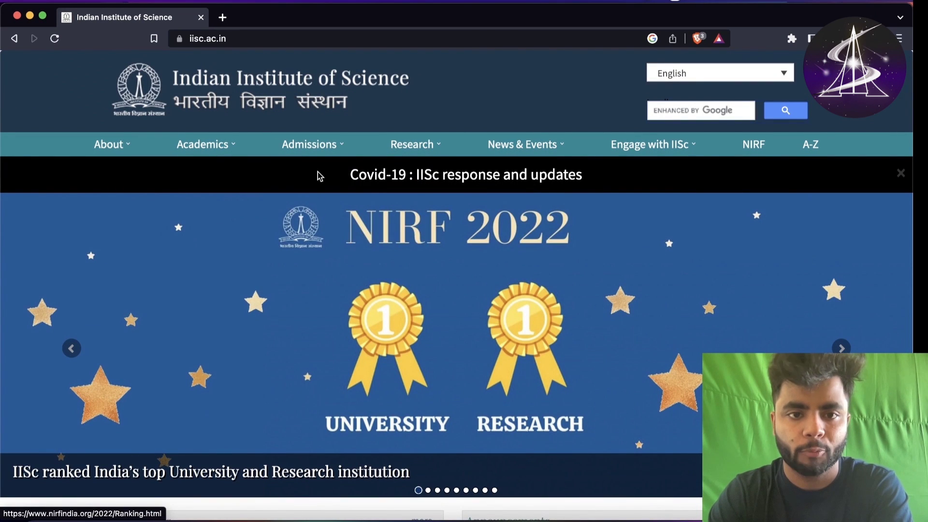
mouse_move(334, 152)
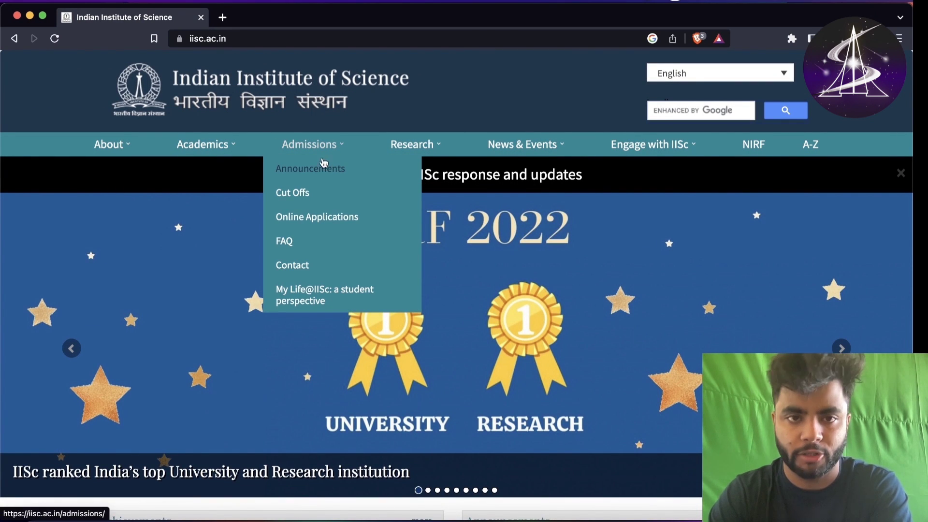
click(332, 168)
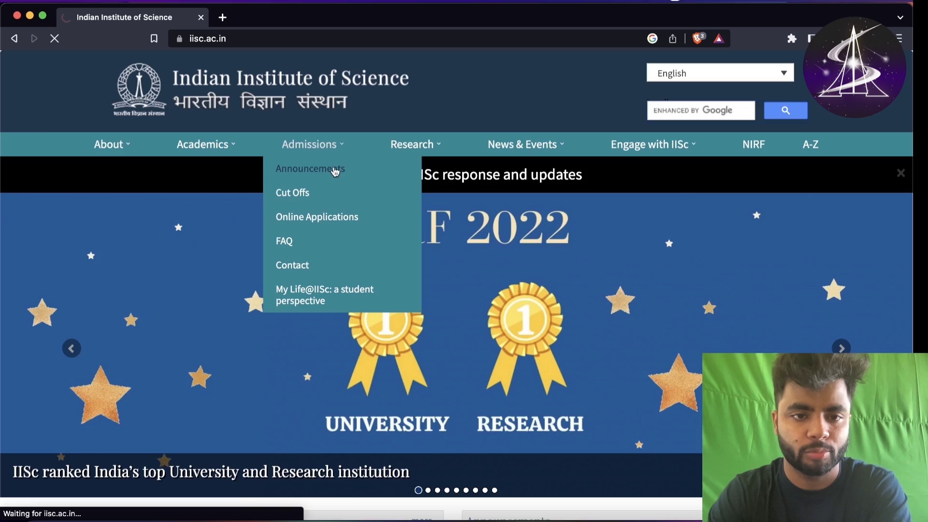
scroll(269, 236, down, 2)
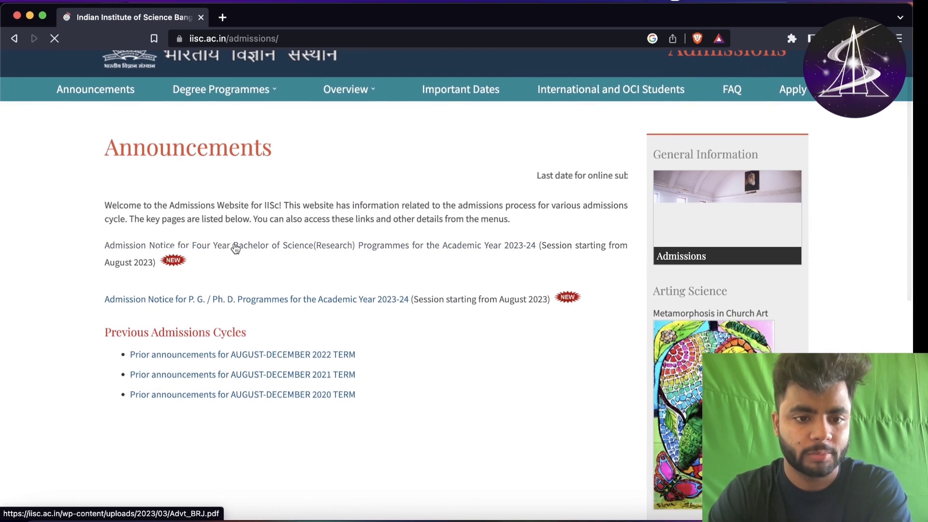
click(264, 245)
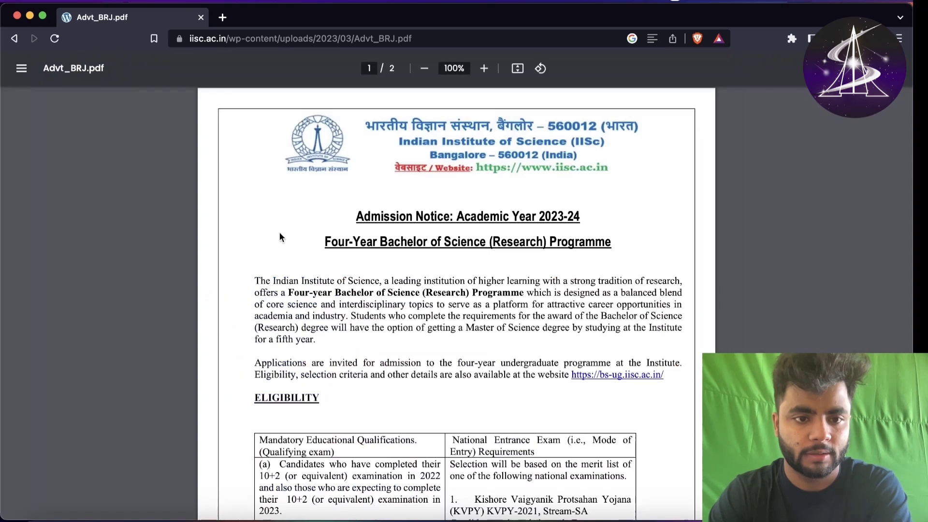
- Read the notice's eligibility section and list of qualifying exams
scroll(386, 245, down, 12)
scroll(436, 232, up, 12)
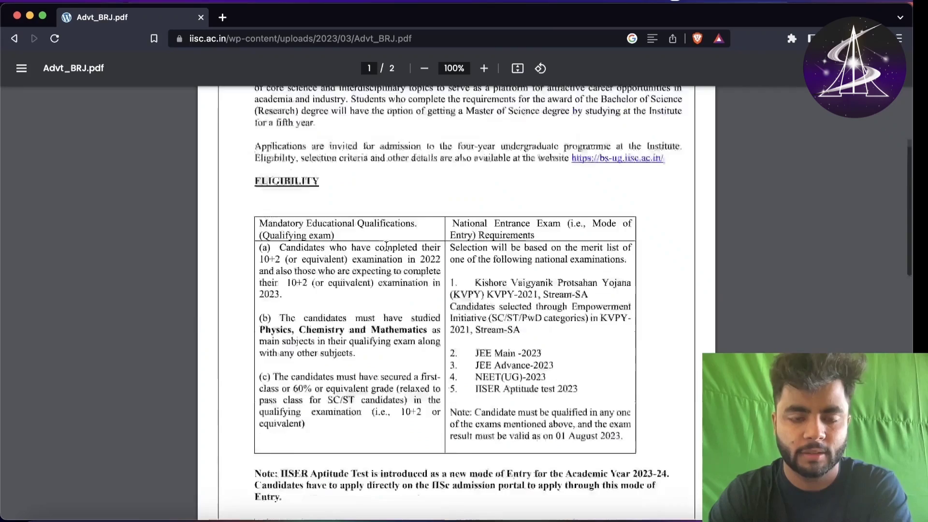
scroll(454, 224, up, 2)
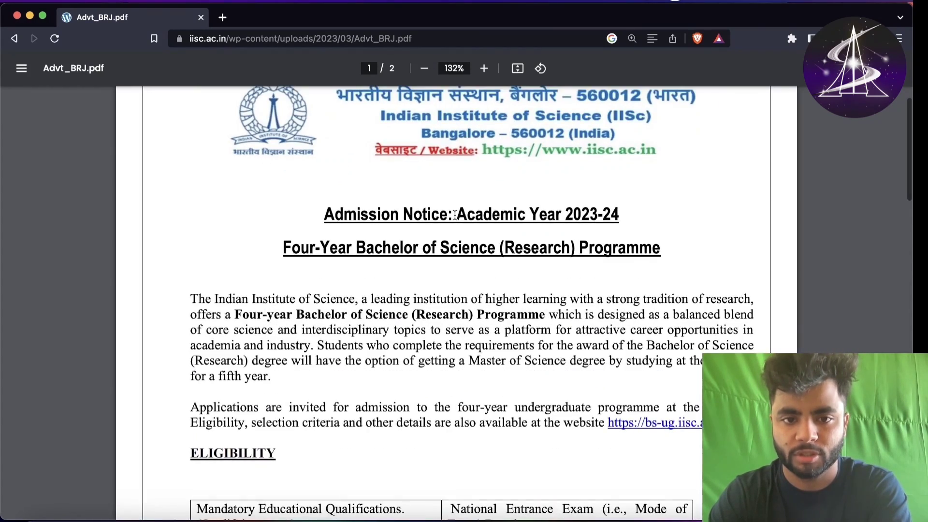
scroll(445, 306, down, 5)
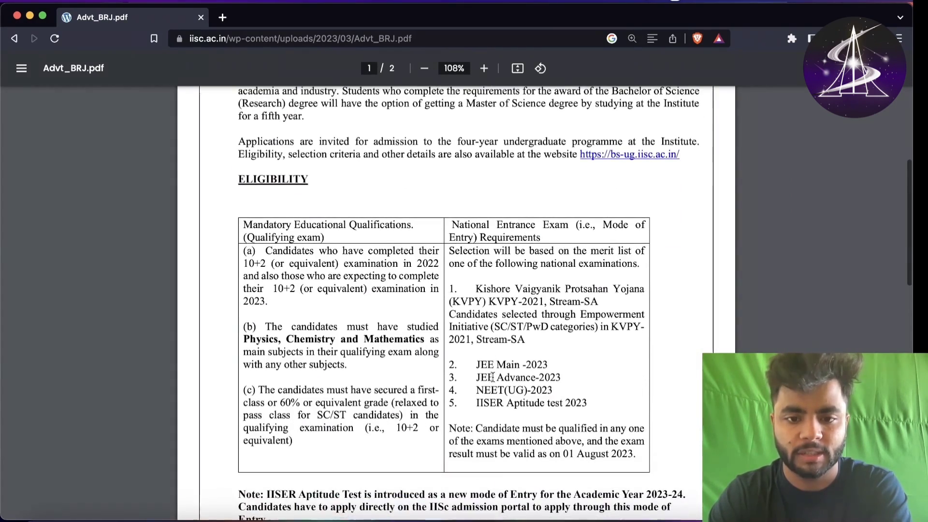
drag(312, 304, 400, 469)
scroll(399, 469, down, 1)
click(342, 362)
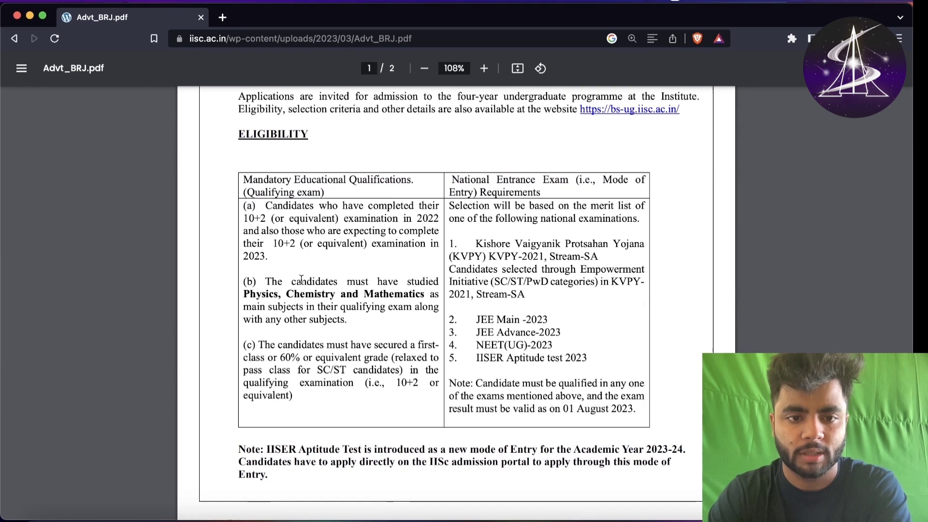
drag(459, 281, 531, 396)
click(532, 397)
scroll(505, 239, down, 2)
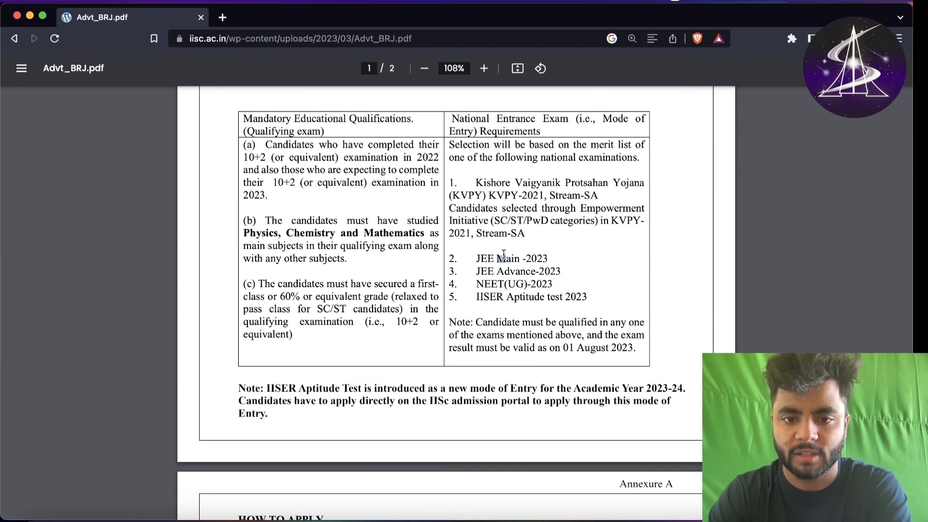
drag(497, 259, 585, 303)
click(538, 335)
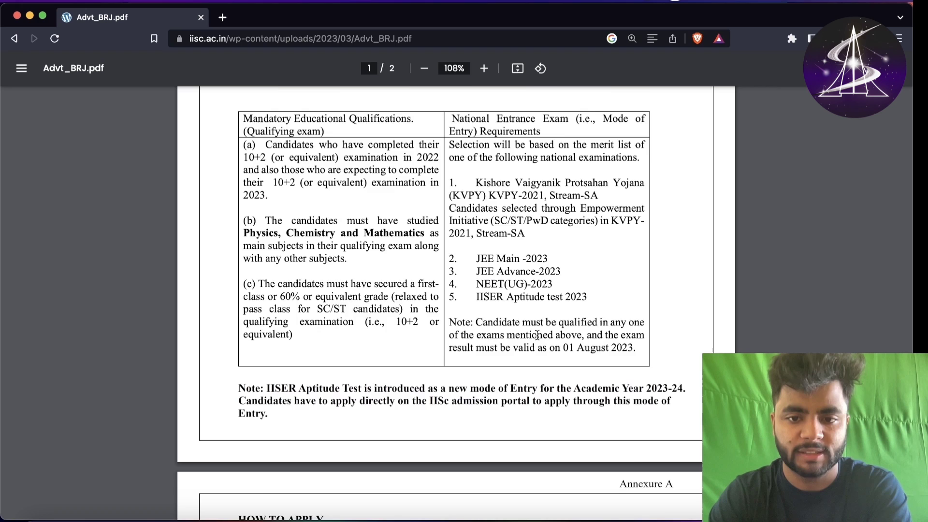
scroll(538, 335, down, 10)
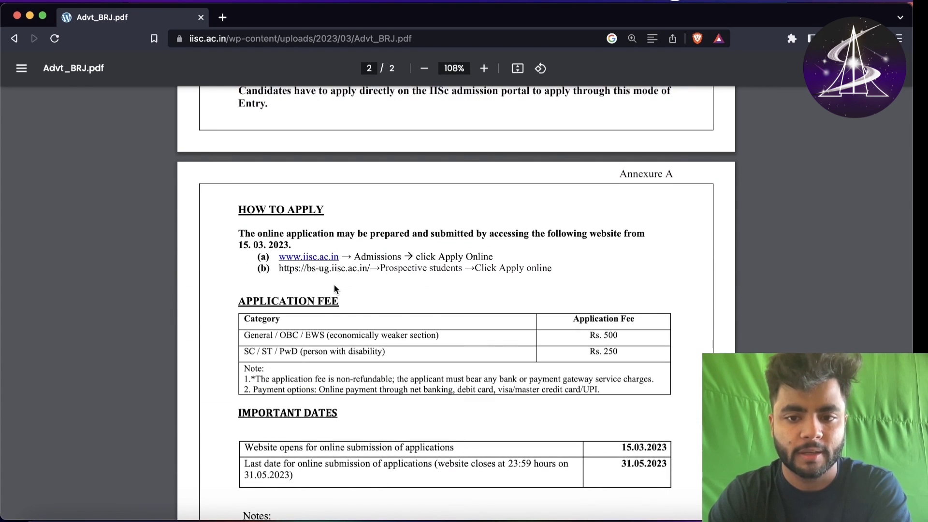
scroll(334, 284, down, 2)
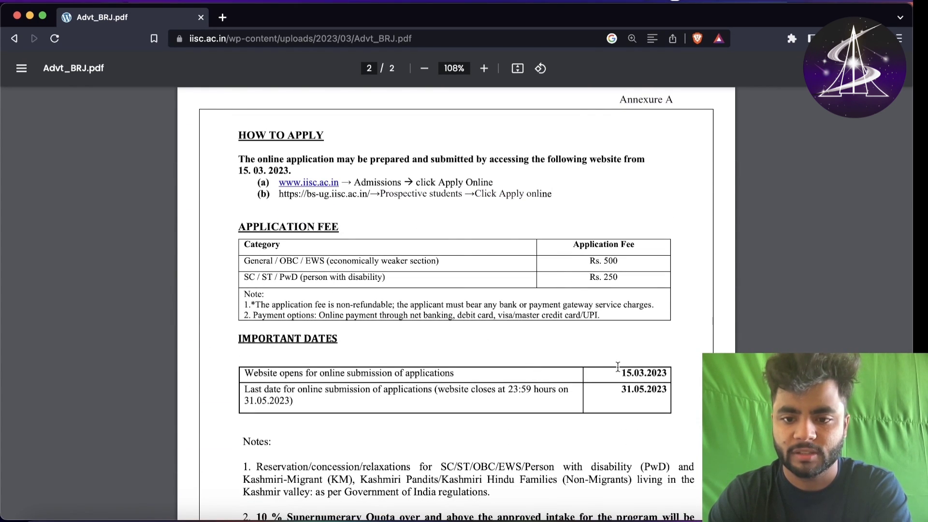
drag(618, 367, 681, 382)
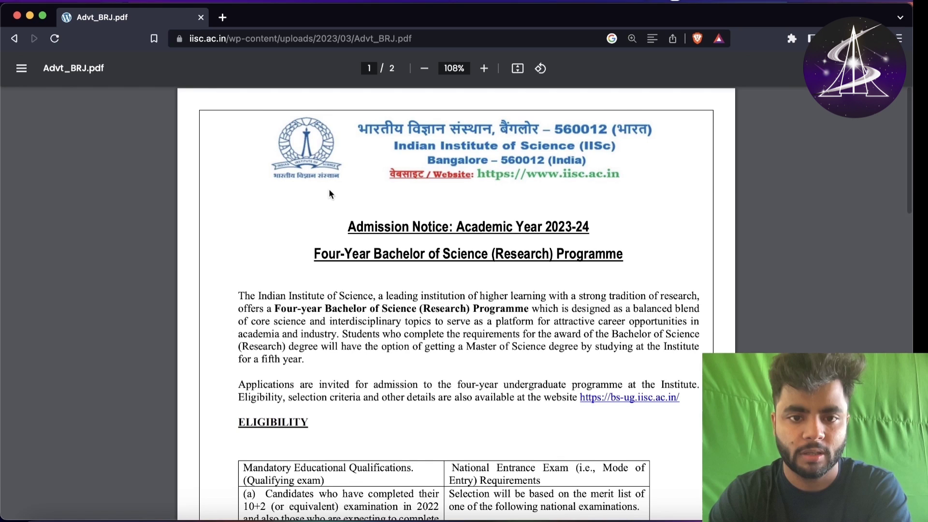
scroll(319, 290, down, 15)
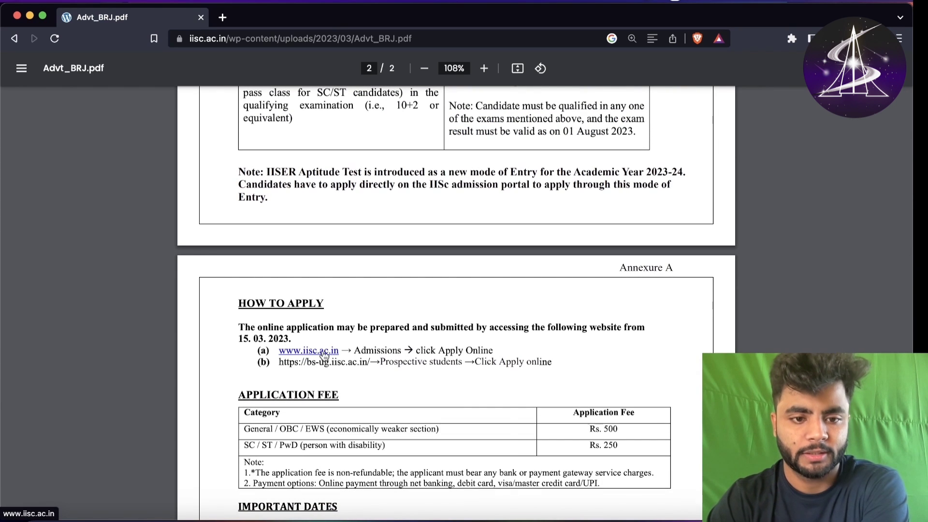
right_click(325, 351)
click(344, 339)
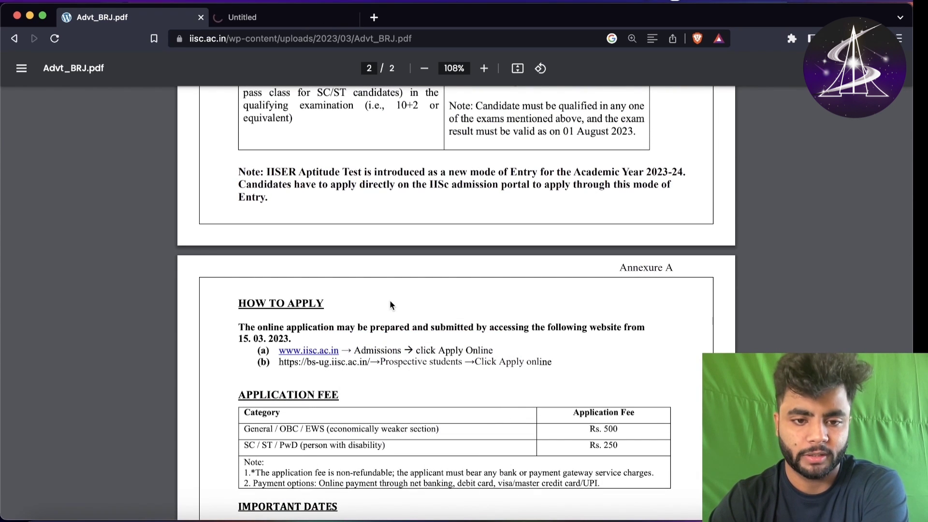
click(300, 20)
mouse_move(308, 145)
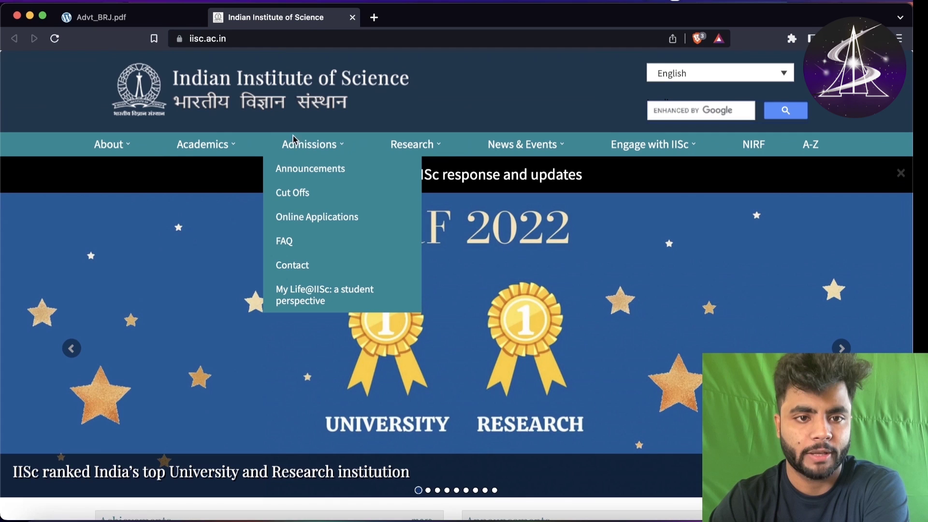
click(324, 217)
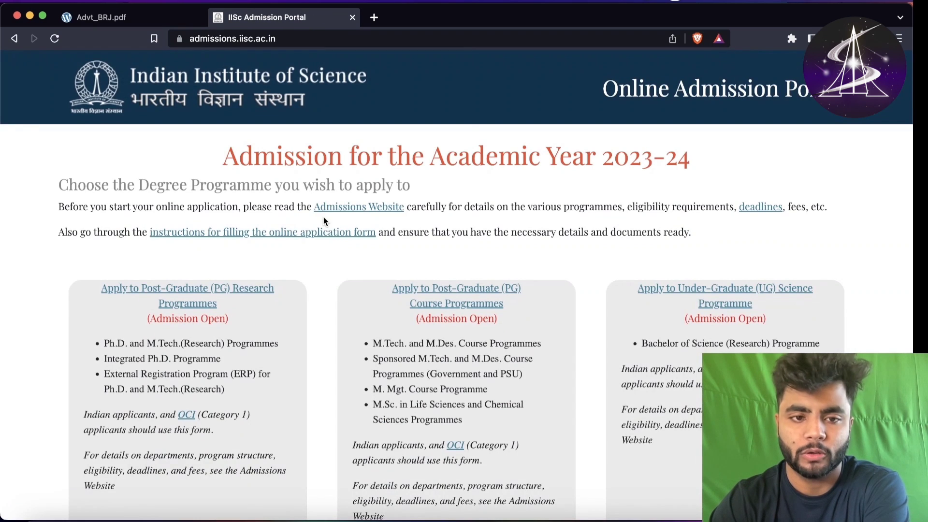
- Find the Bachelor of Science (Research) Programme line, then return to the admission notice
scroll(299, 271, down, 2)
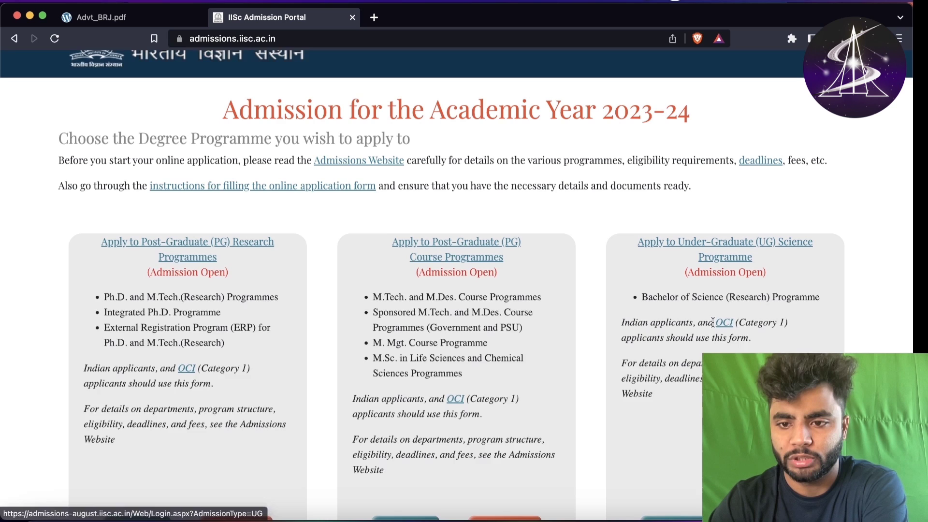
scroll(701, 300, down, 2)
triple_click(674, 254)
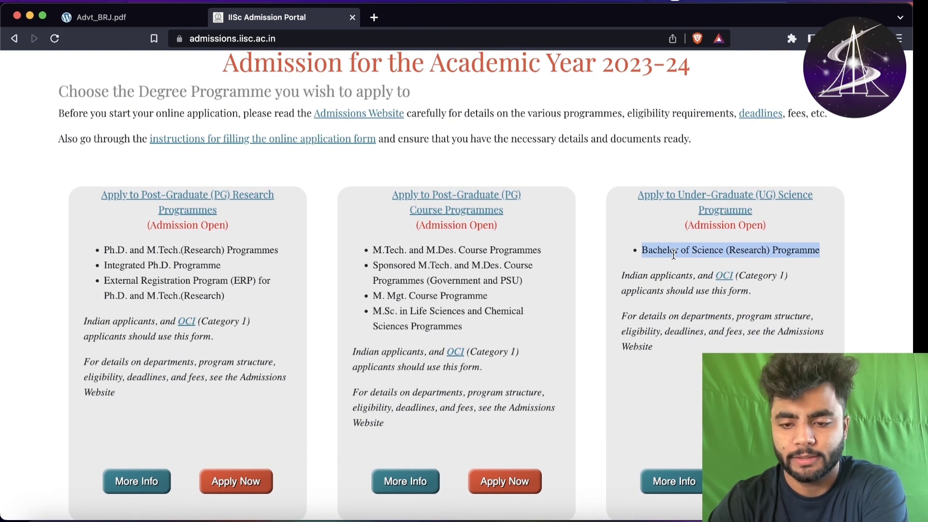
click(673, 277)
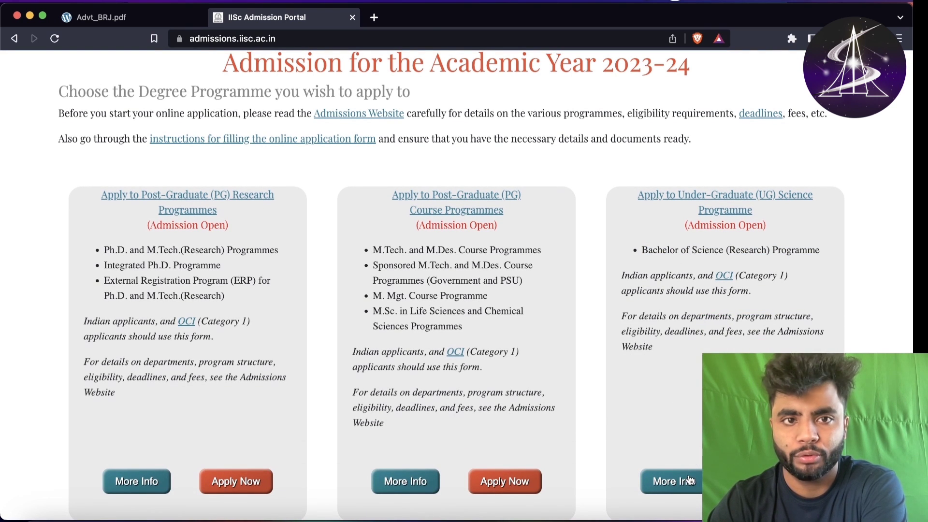
click(176, 19)
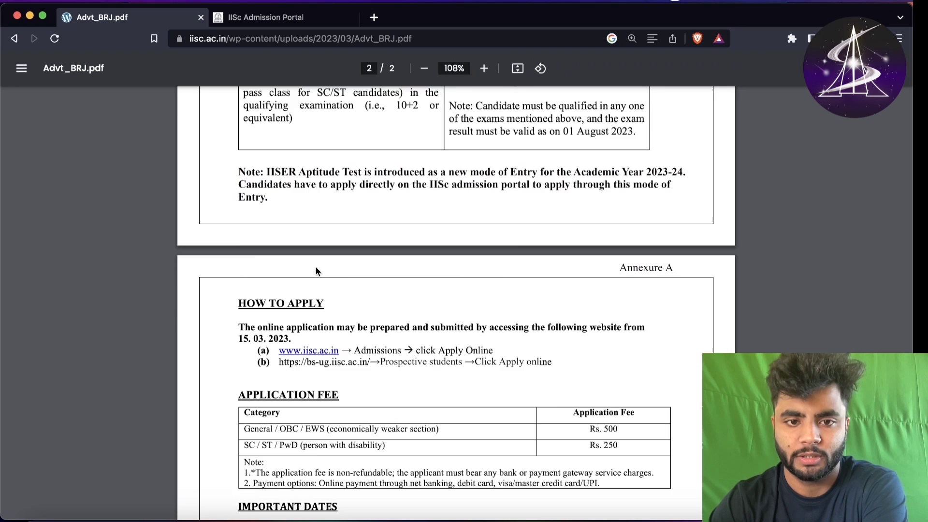
scroll(317, 272, up, 15)
- Back on the UG login page, read the register-only-once note and focus the e-mail field
click(290, 18)
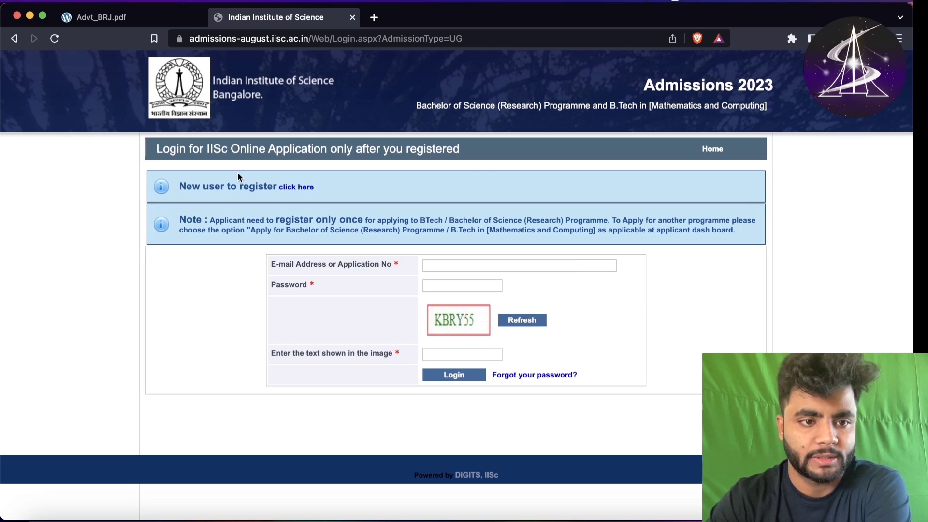
drag(197, 186, 315, 190)
drag(211, 221, 682, 234)
click(433, 234)
click(682, 234)
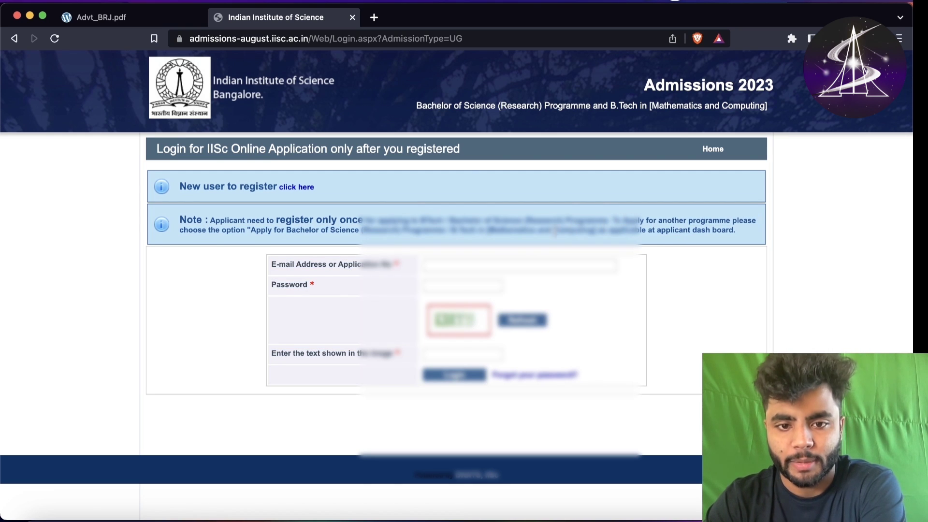
click(498, 264)
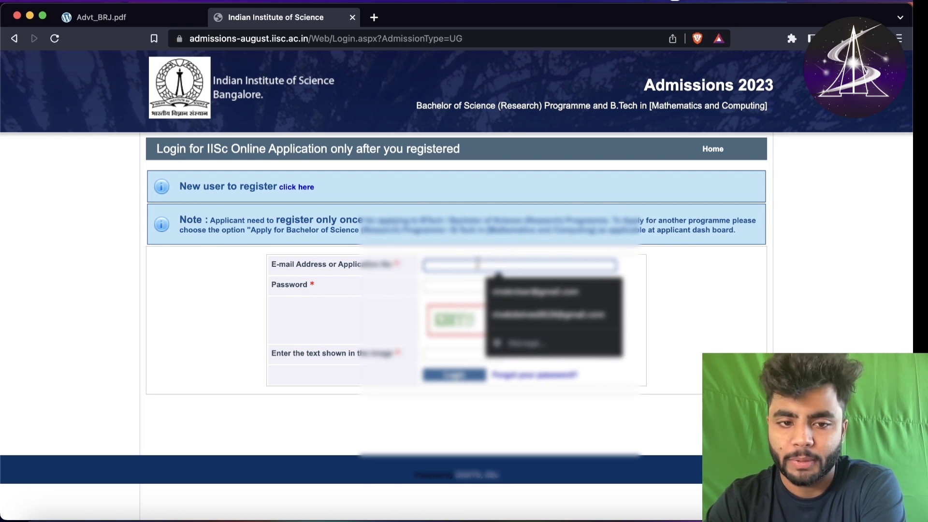
click(456, 257)
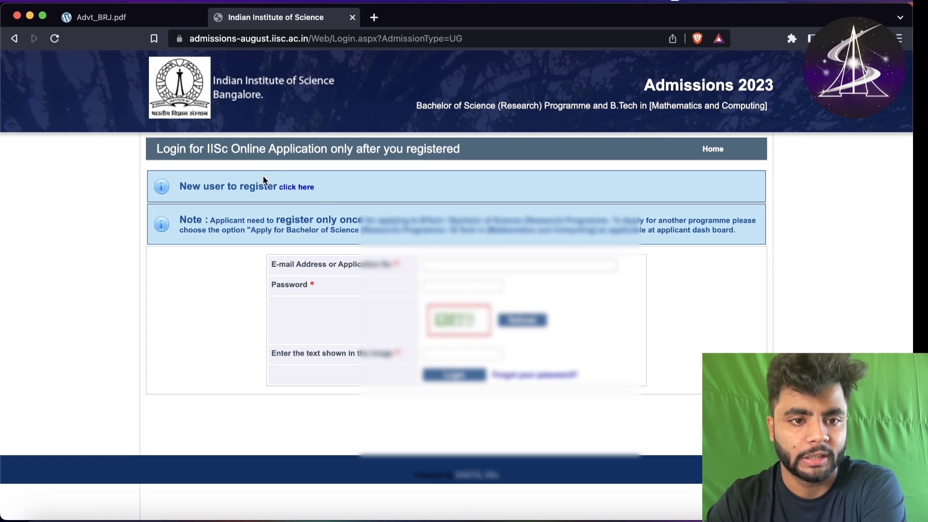
- Open the new user registration form and enter the candidate's name and a password
click(296, 188)
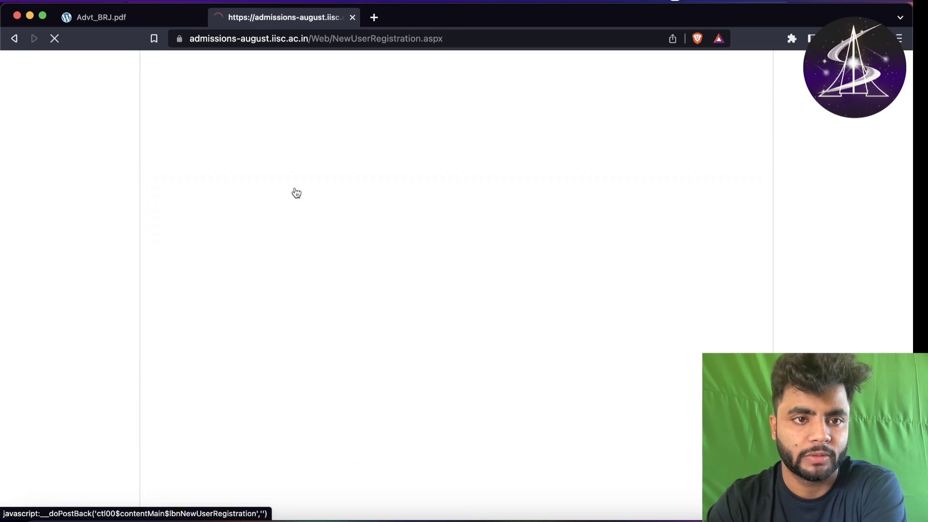
scroll(338, 238, down, 1)
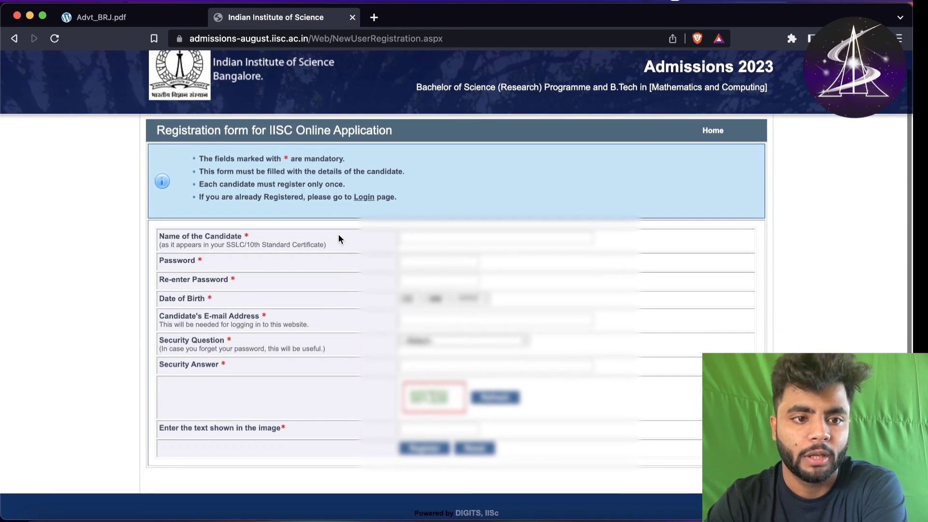
click(429, 237)
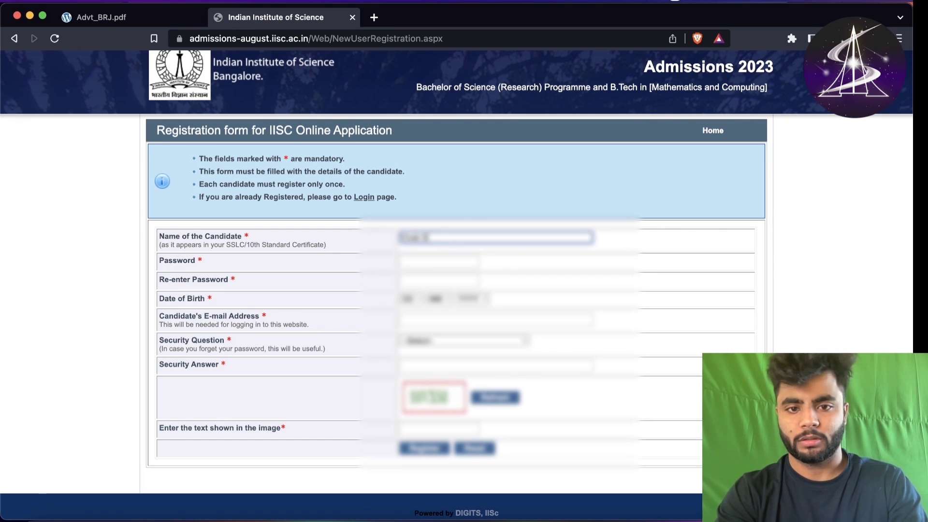
click(420, 259)
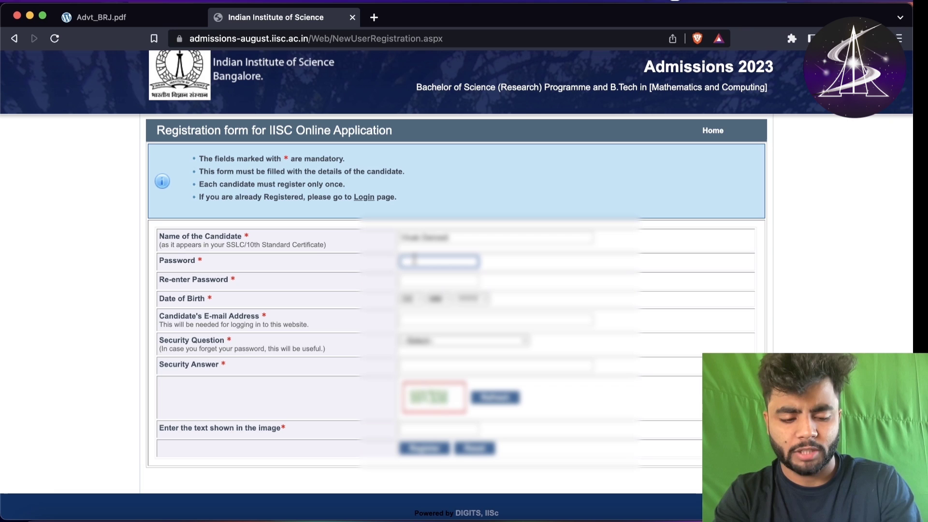
text(********)
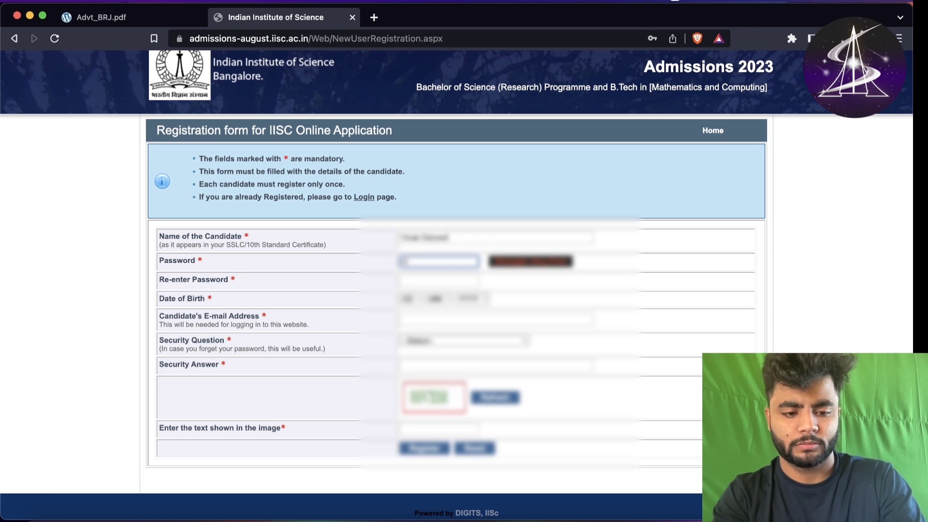
text(***)
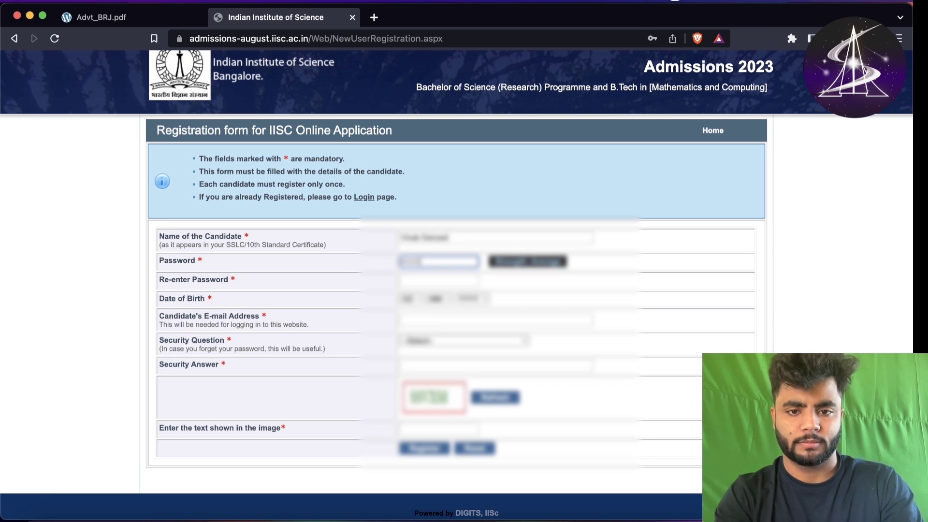
text(*)
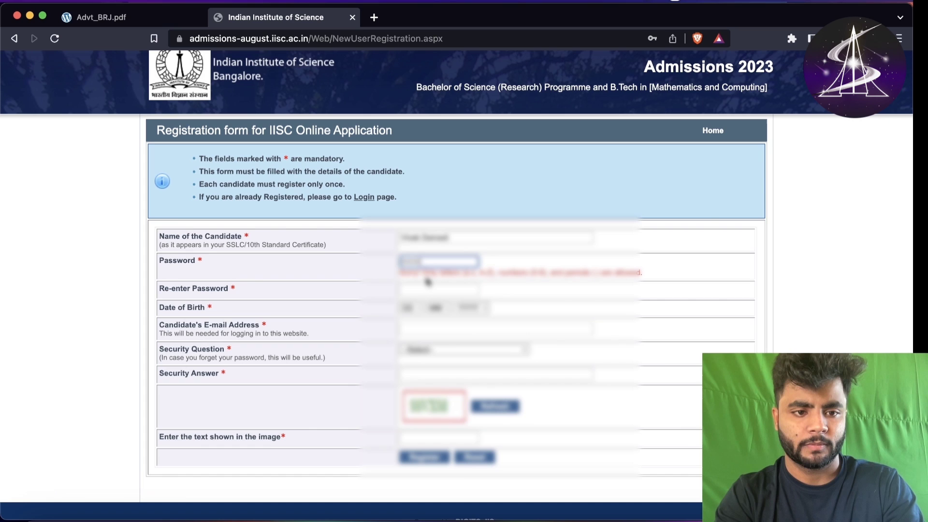
- Replace the rejected password with a new one using only allowed characters
click(425, 289)
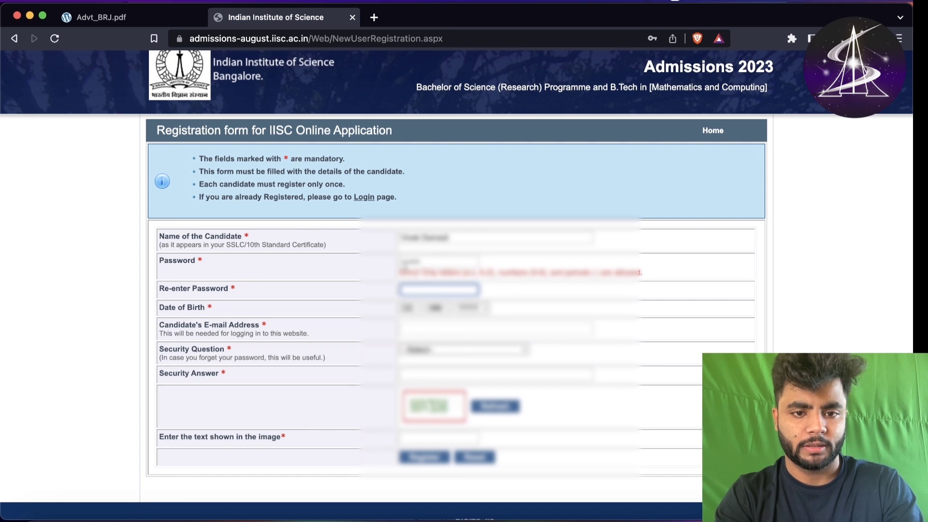
key(shift+Tab)
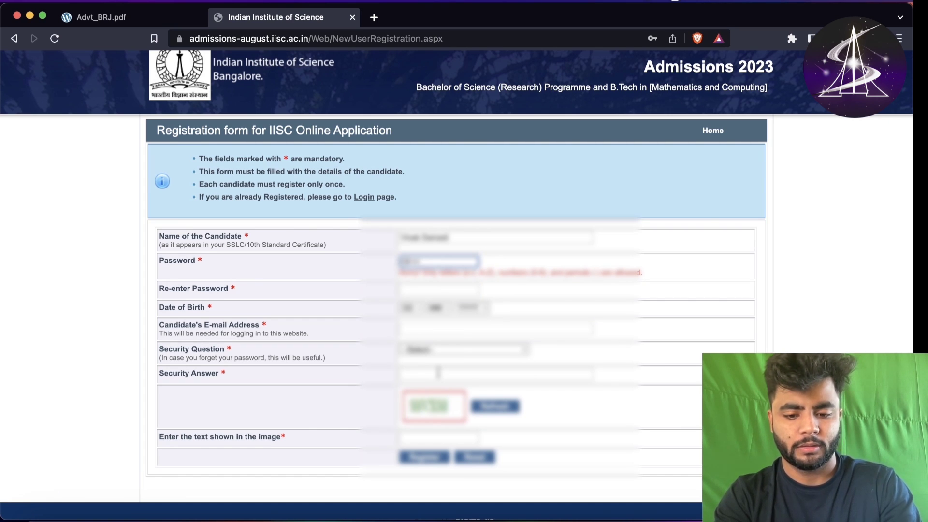
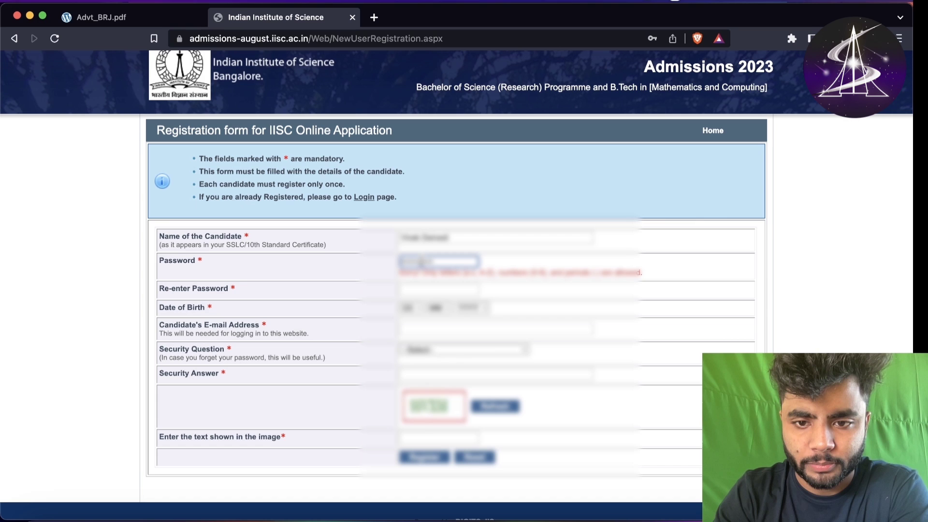
key(BackSpace)
key(BackSpace)
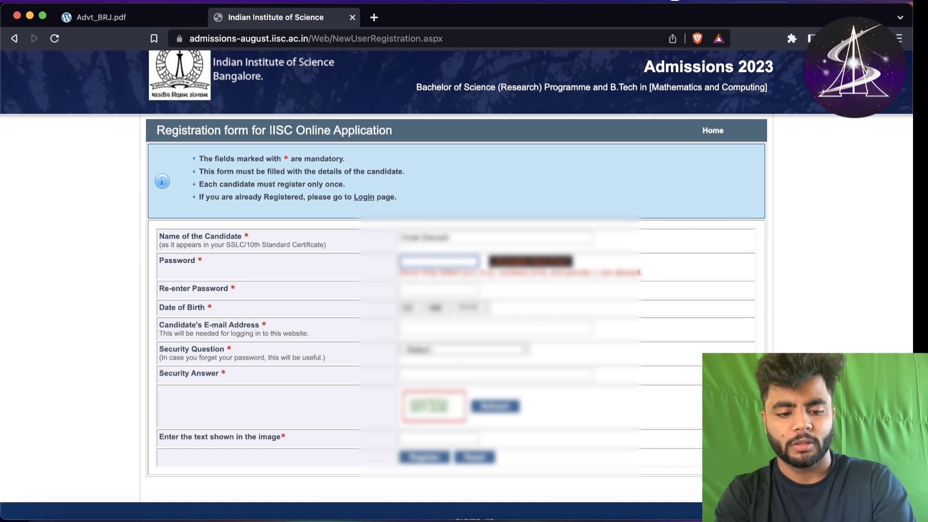
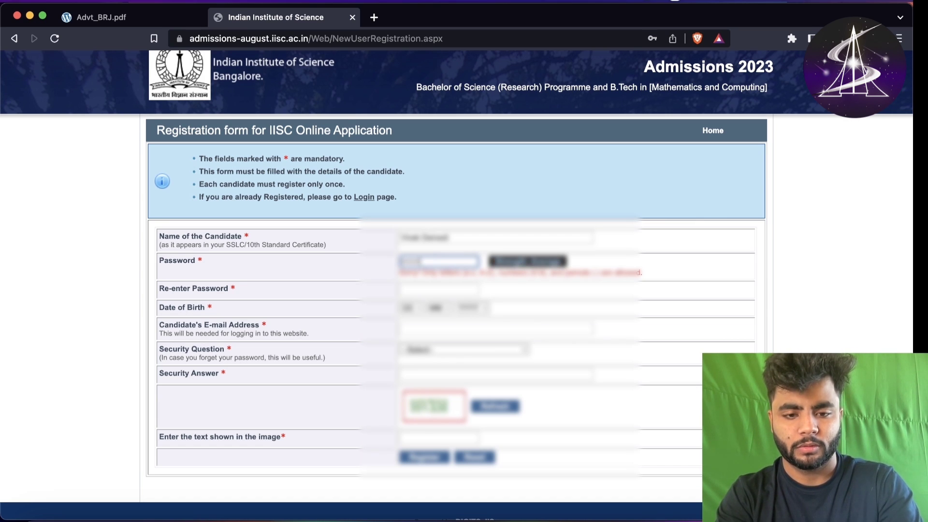
- Confirm the password and select the candidate's day, month and year of birth
click(464, 291)
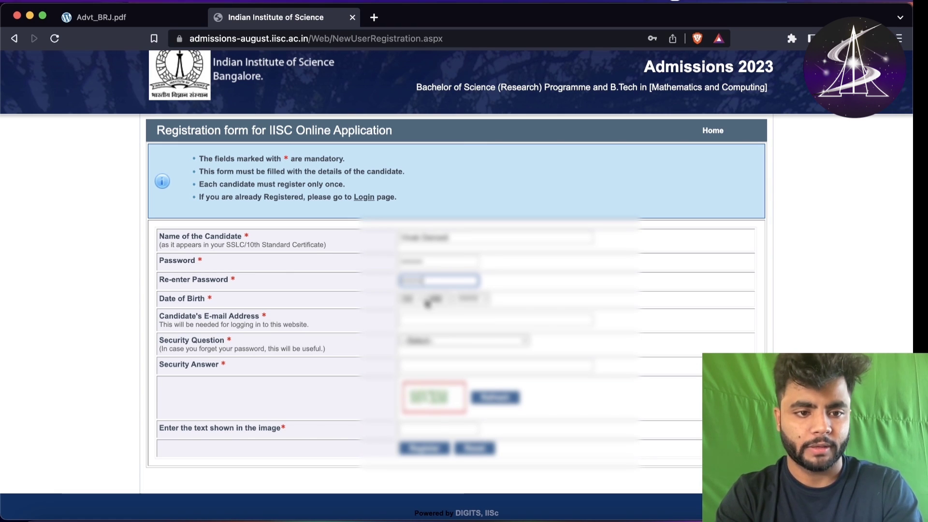
click(410, 299)
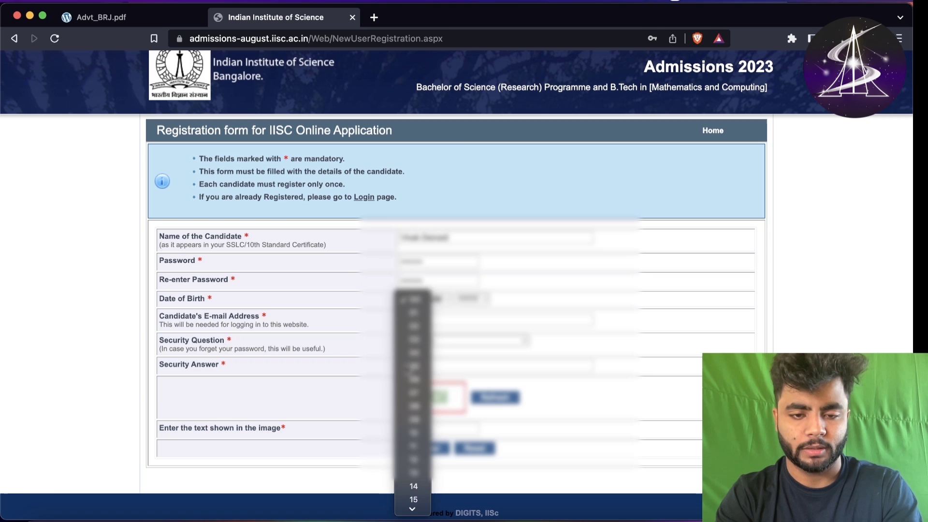
click(413, 366)
click(435, 299)
click(441, 432)
click(474, 300)
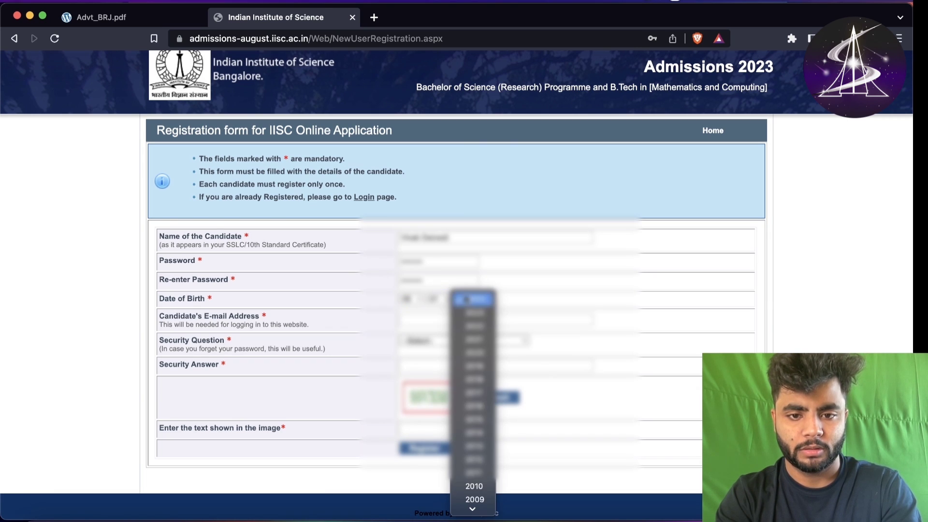
scroll(483, 472, down, 8)
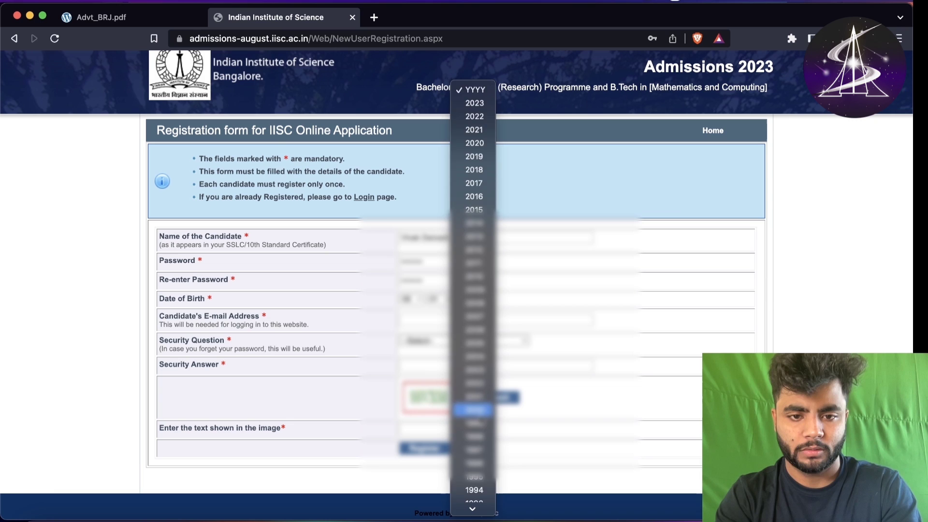
click(482, 424)
- Enter the e-mail, pick 'What is your birth place?' with its answer, fill the captcha, and register
click(431, 321)
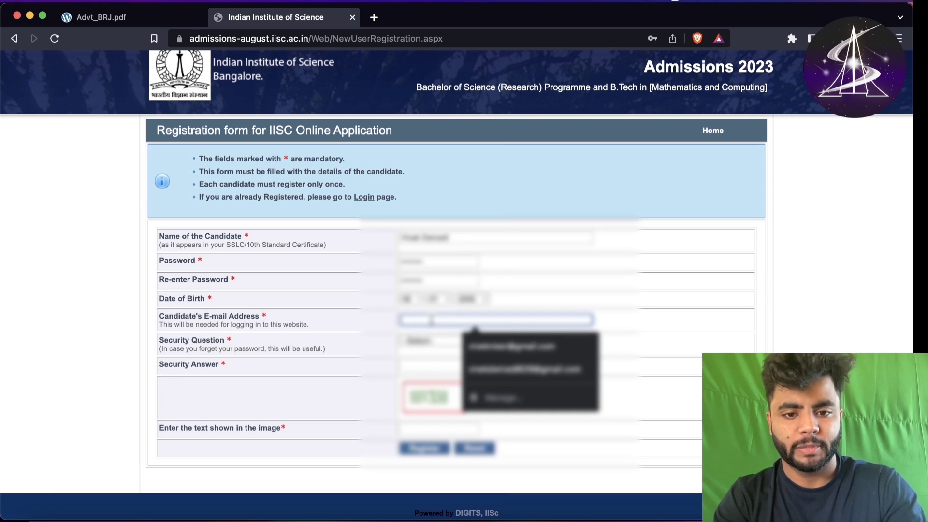
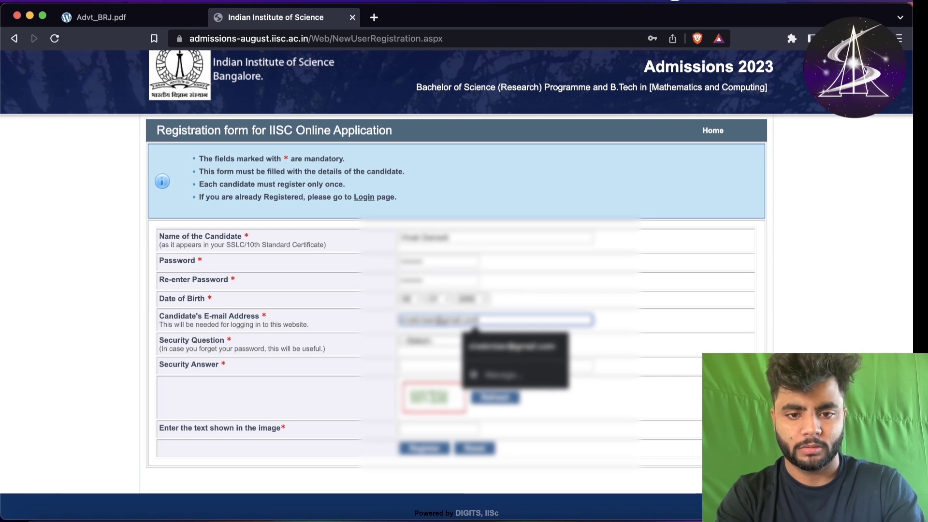
click(648, 324)
scroll(648, 324, down, 1)
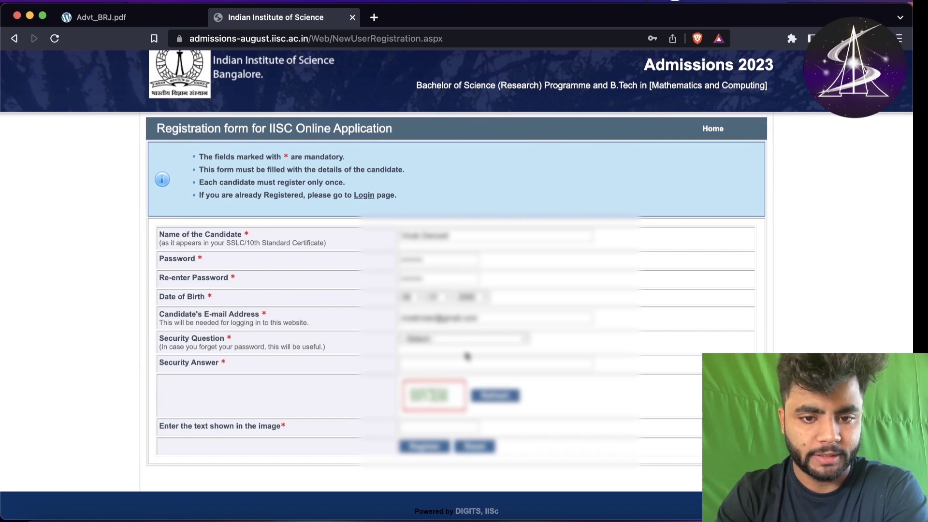
click(468, 343)
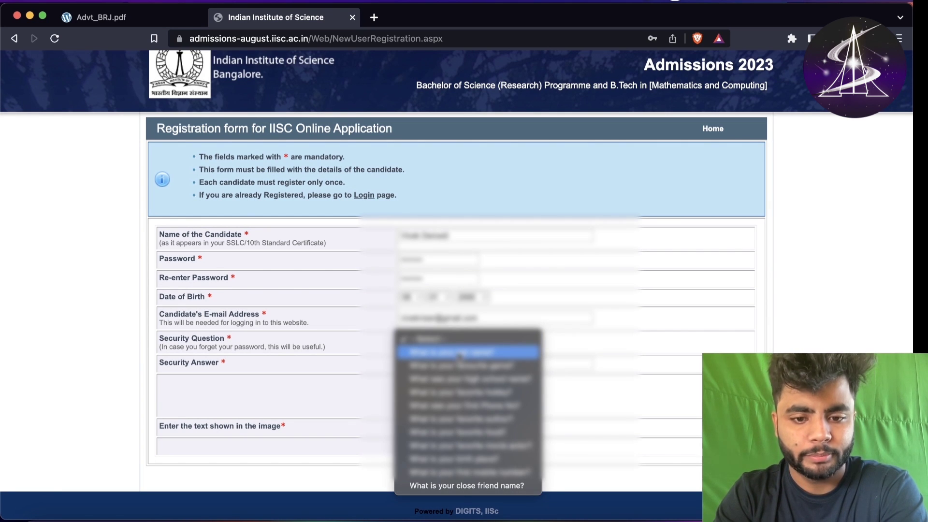
click(463, 459)
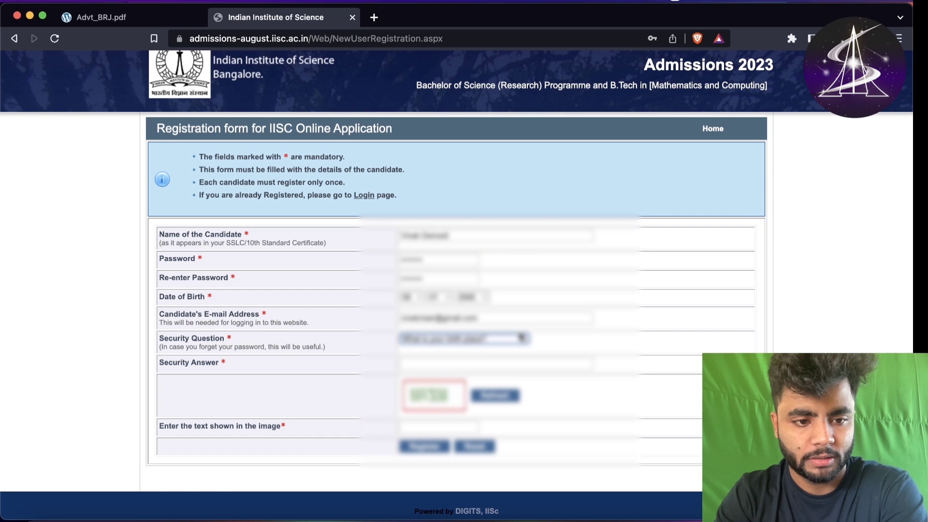
click(497, 362)
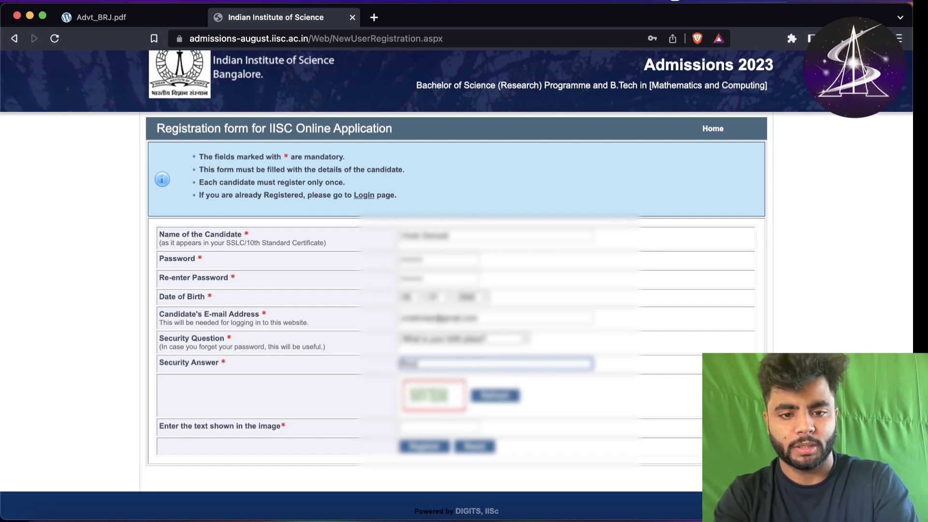
click(438, 427)
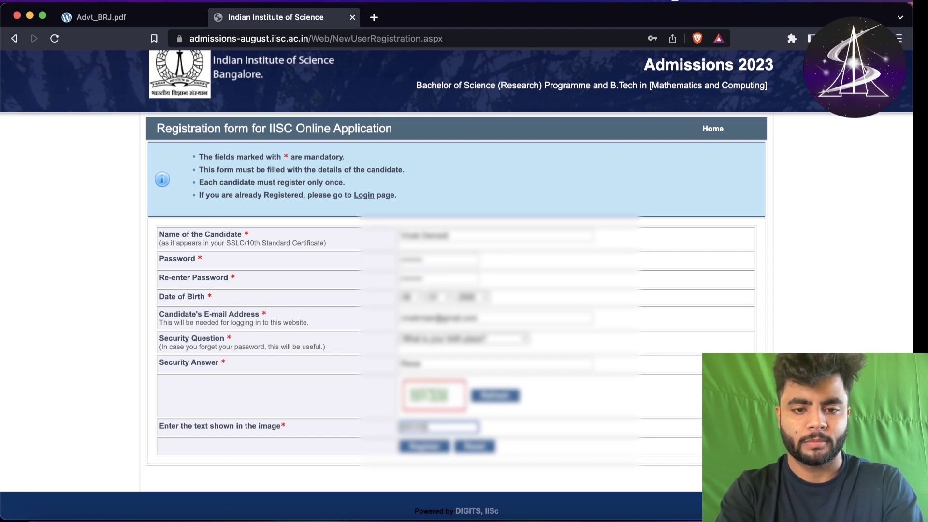
click(415, 446)
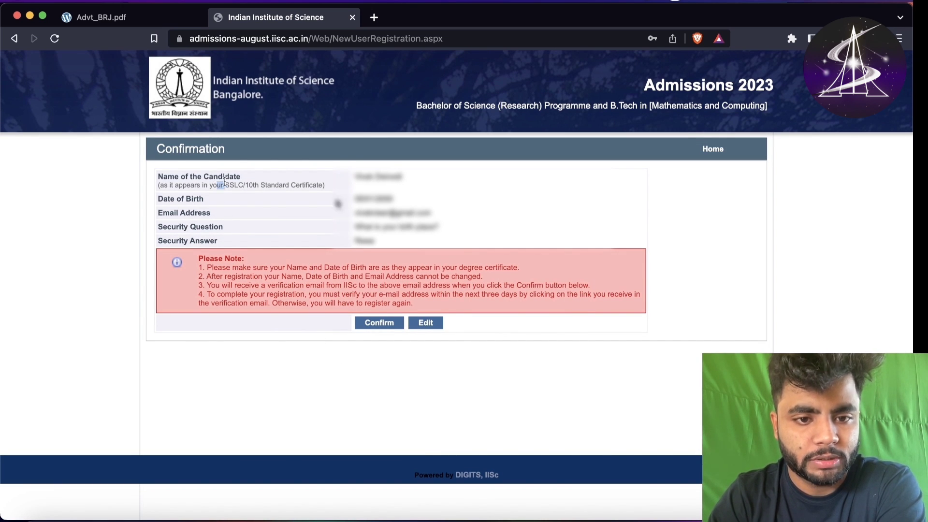
drag(217, 185, 358, 242)
click(358, 242)
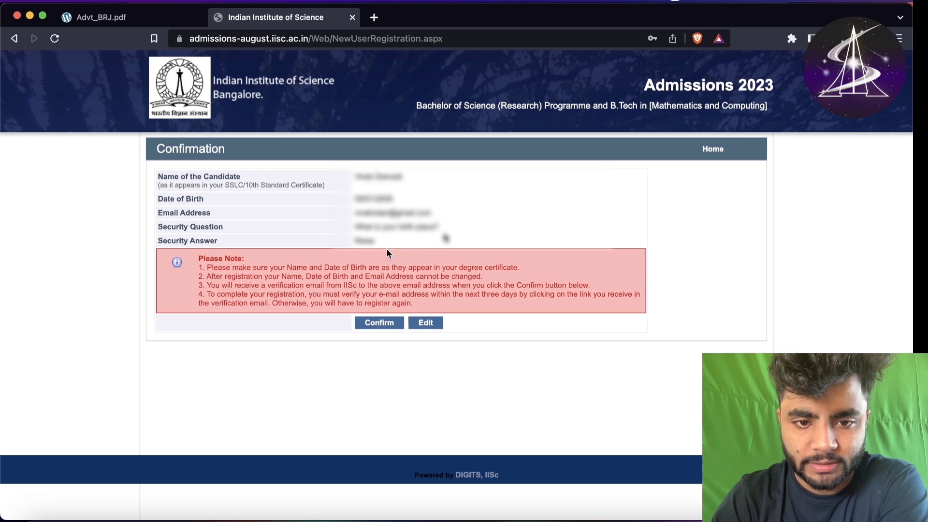
drag(403, 267, 501, 285)
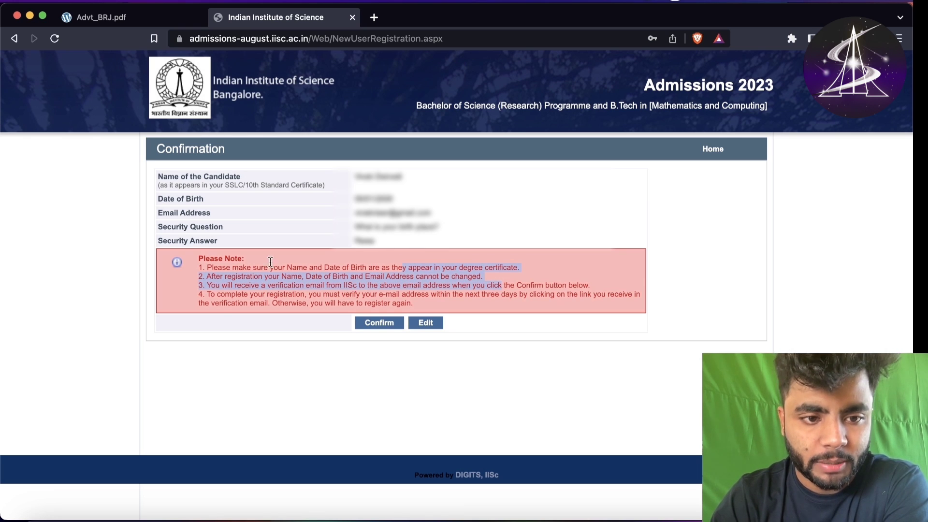
click(502, 285)
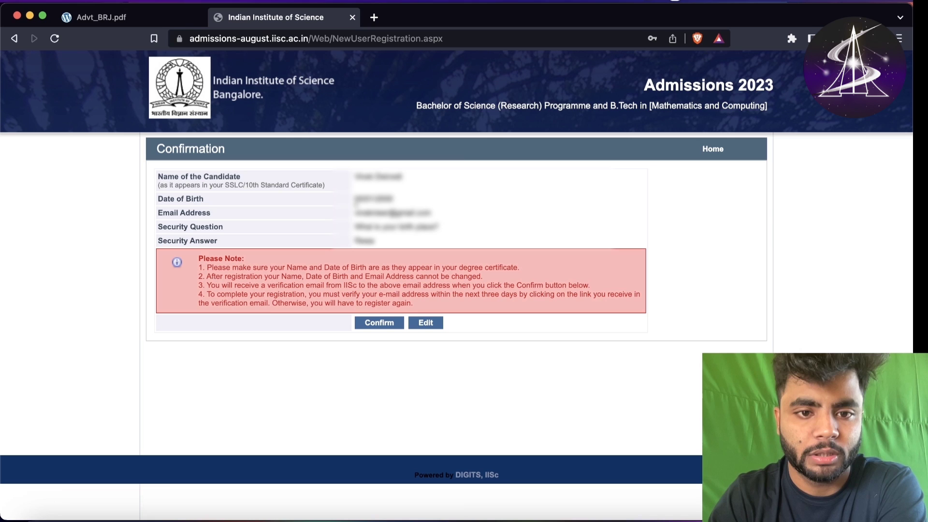
drag(356, 198, 439, 220)
click(423, 213)
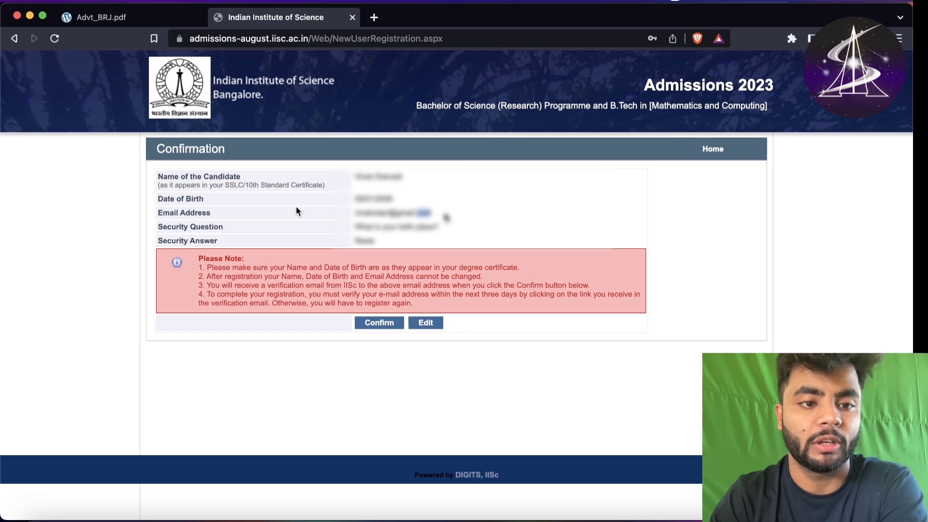
drag(153, 214, 207, 217)
click(214, 219)
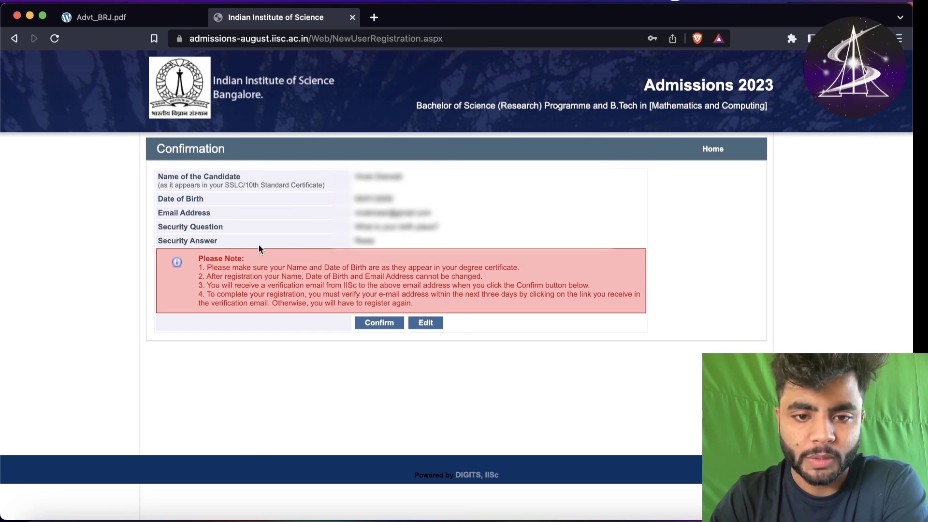
drag(213, 276, 406, 300)
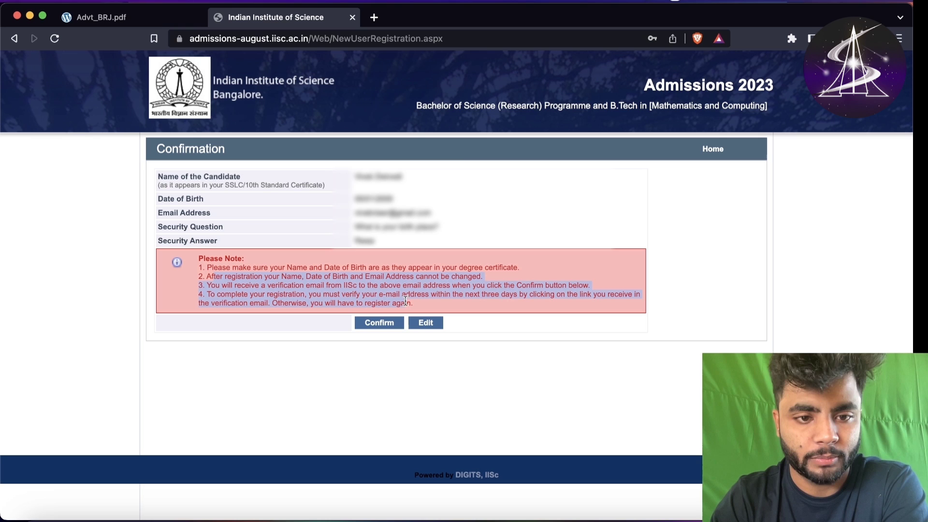
click(439, 301)
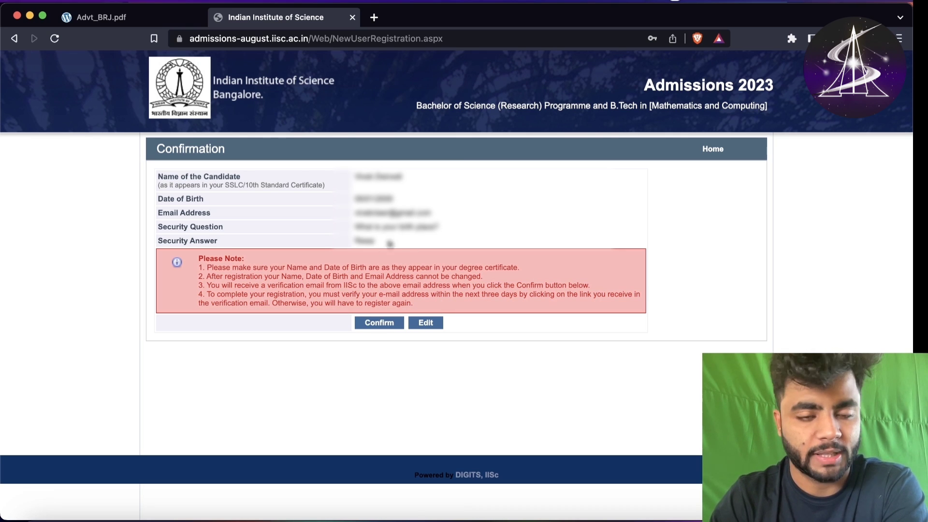
- Confirm the registration details, save the password, and open the UG Science programme login page
click(374, 327)
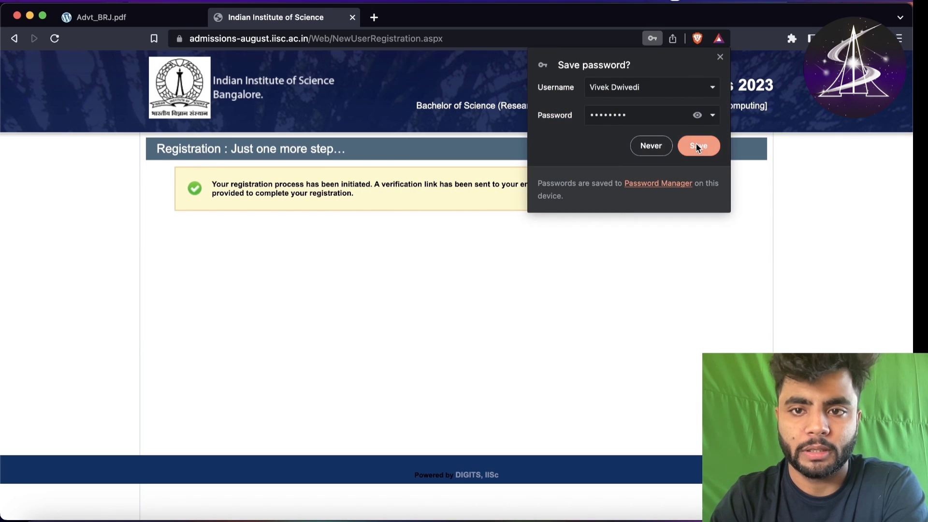
click(698, 147)
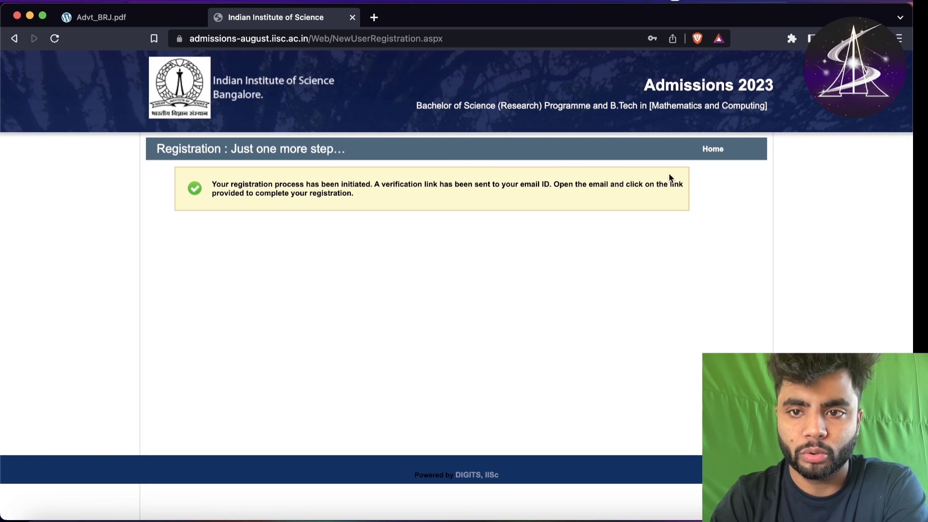
click(717, 150)
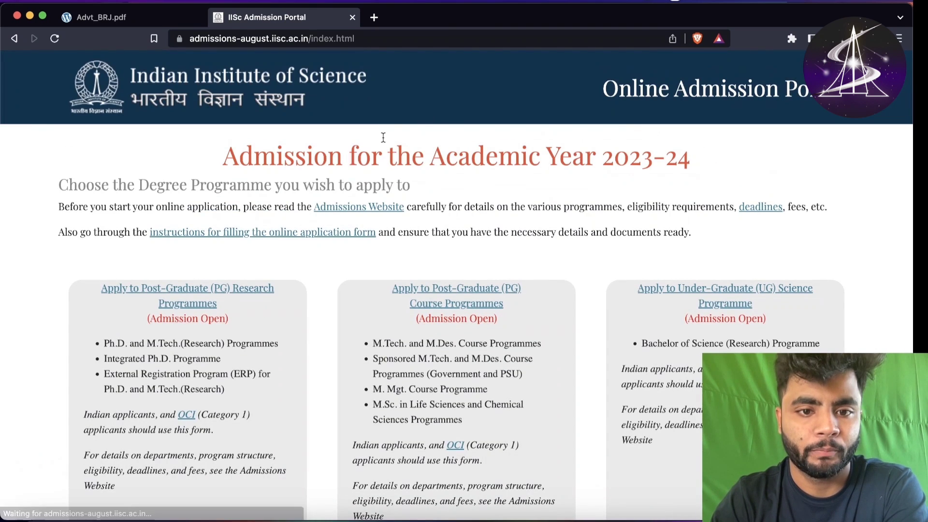
scroll(349, 180, down, 5)
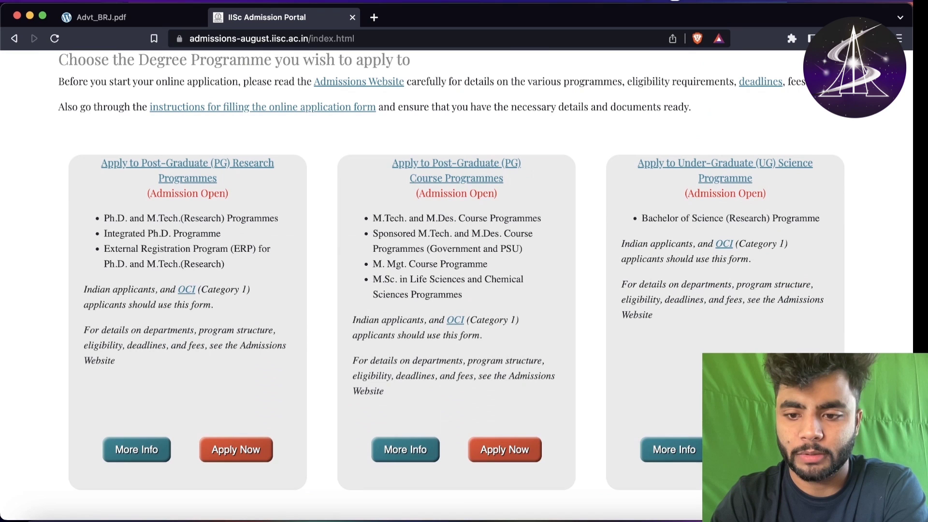
click(773, 450)
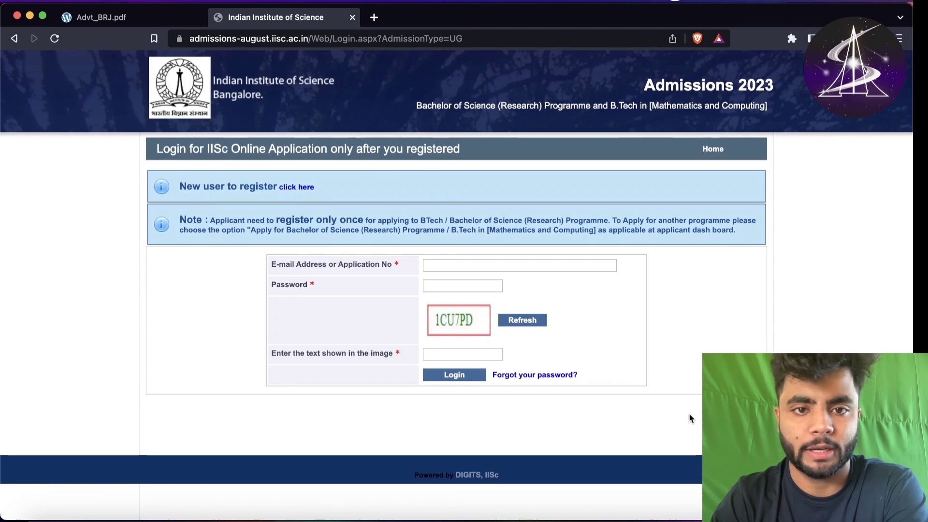
- Open Gmail in a new tab, check the spam folder, reload, and return to the inbox
click(376, 19)
text(mail.google.com/mail/u/0/#sent)
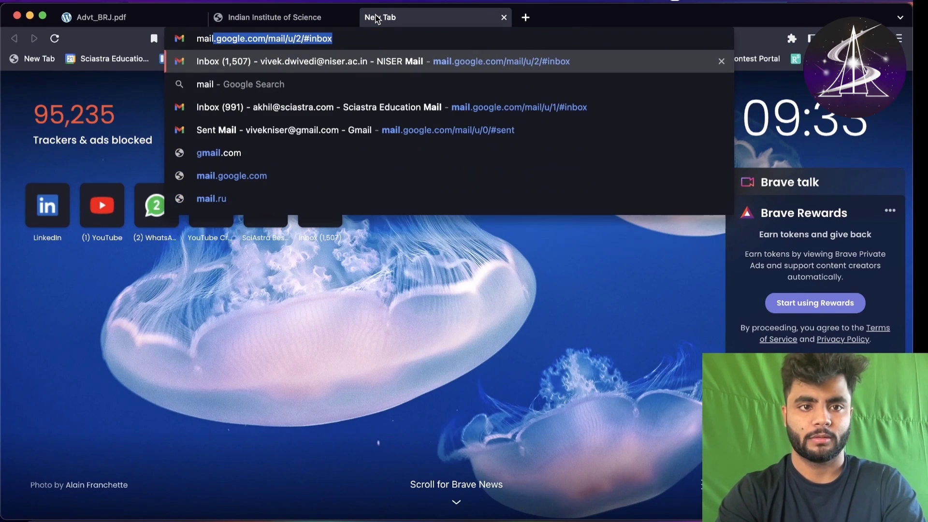
click(371, 137)
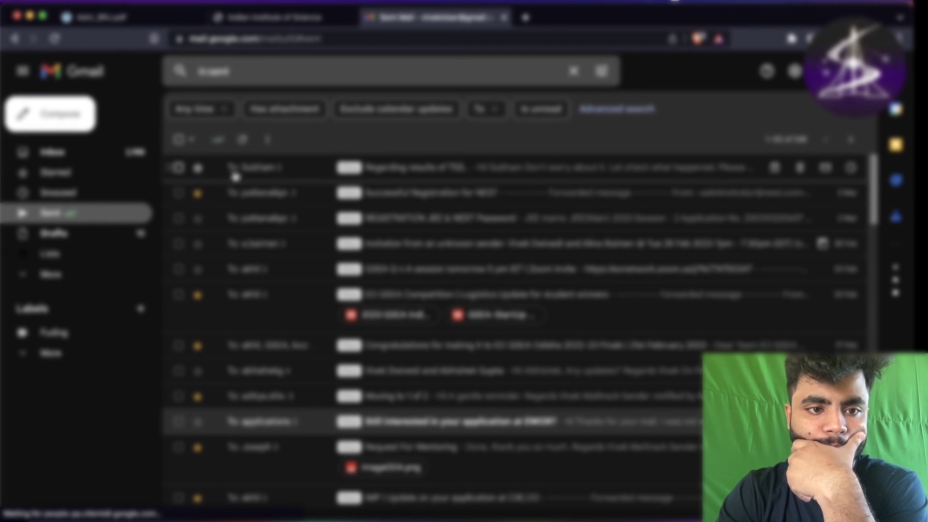
click(80, 273)
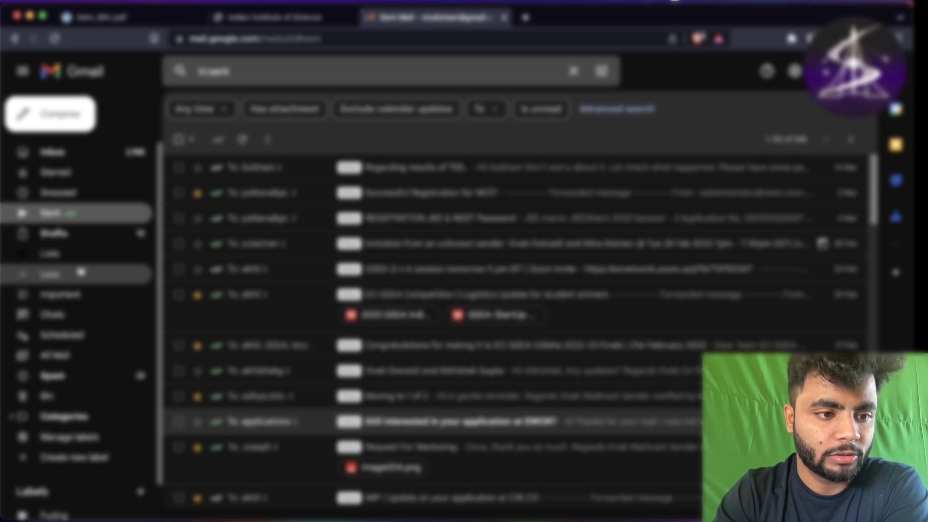
click(81, 376)
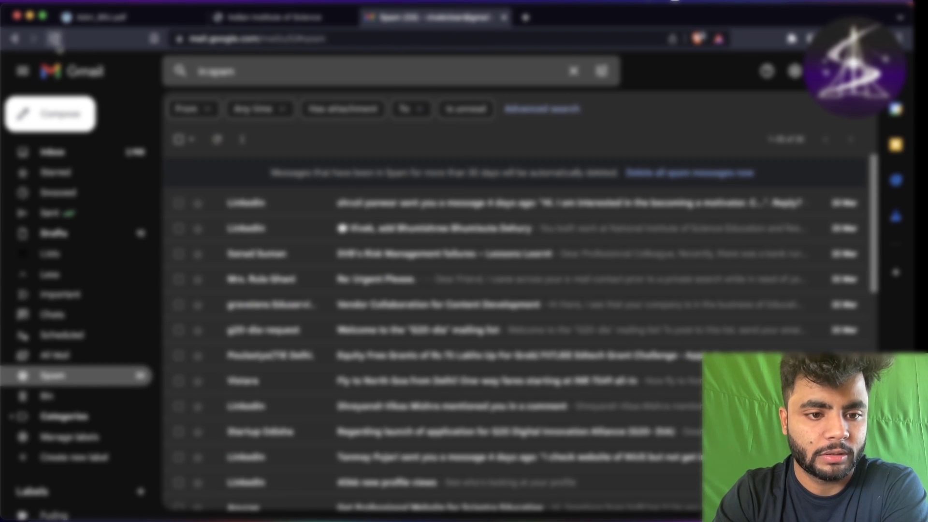
click(55, 38)
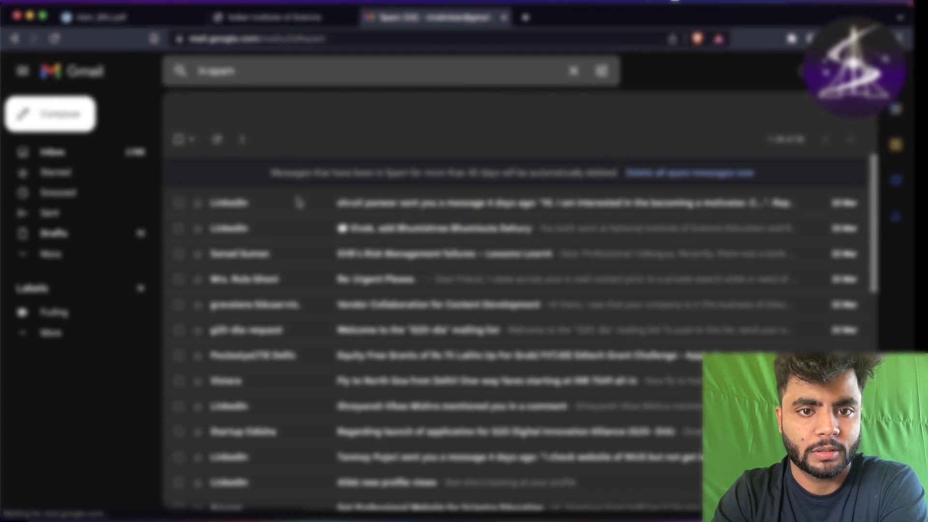
click(58, 160)
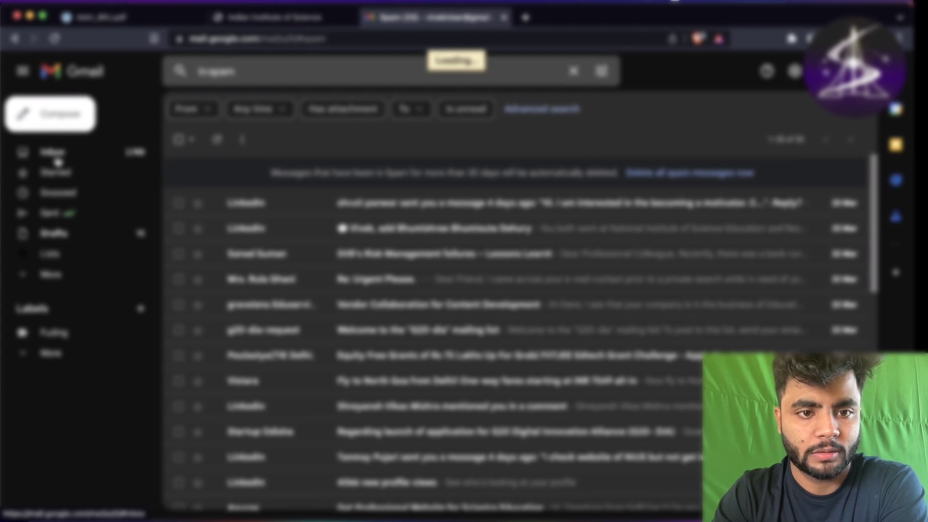
scroll(356, 266, down, 2)
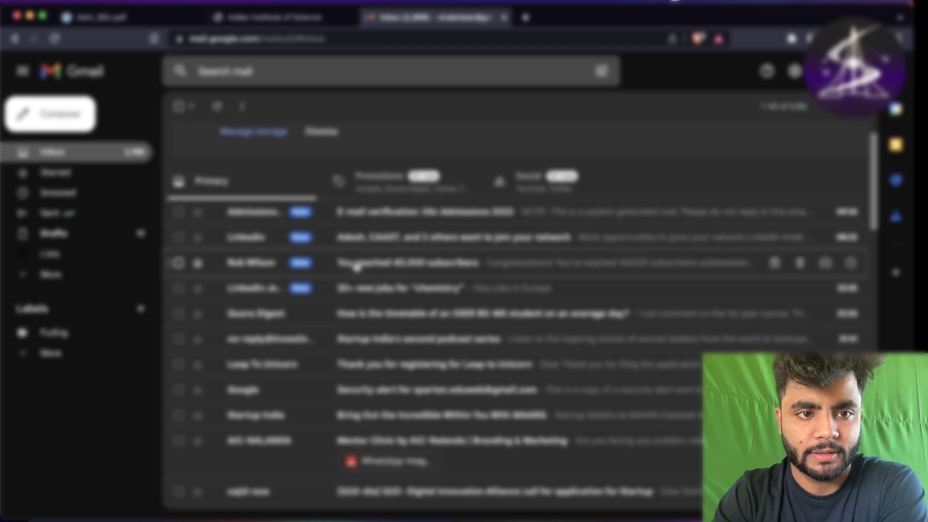
- Open the 'E-mail verification: IISc Admissions 2023' message and read its greeting and registration-completion lines
click(449, 193)
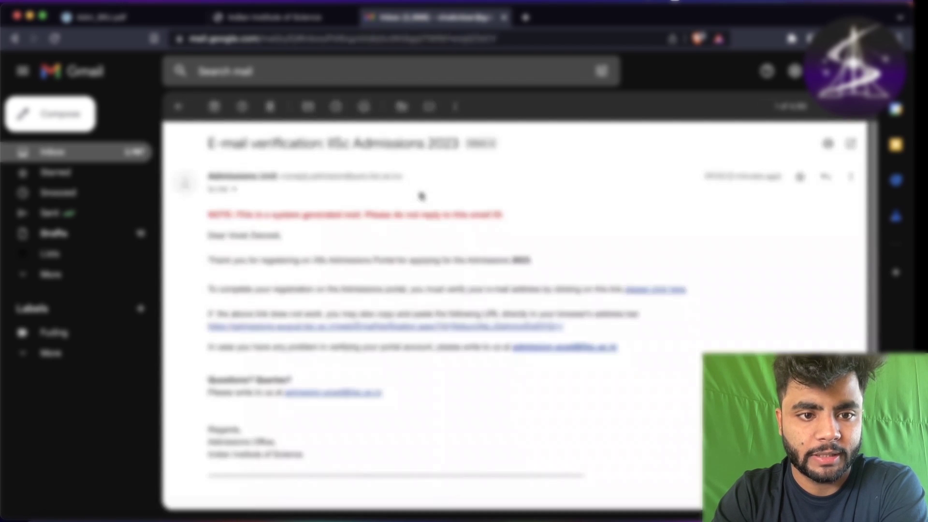
scroll(321, 196, down, 2)
scroll(314, 197, up, 2)
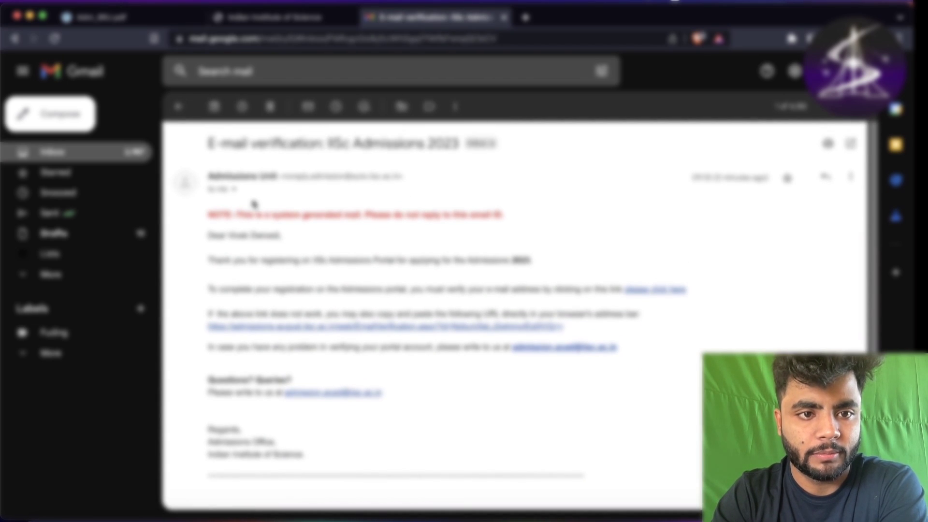
drag(217, 148, 419, 158)
click(301, 234)
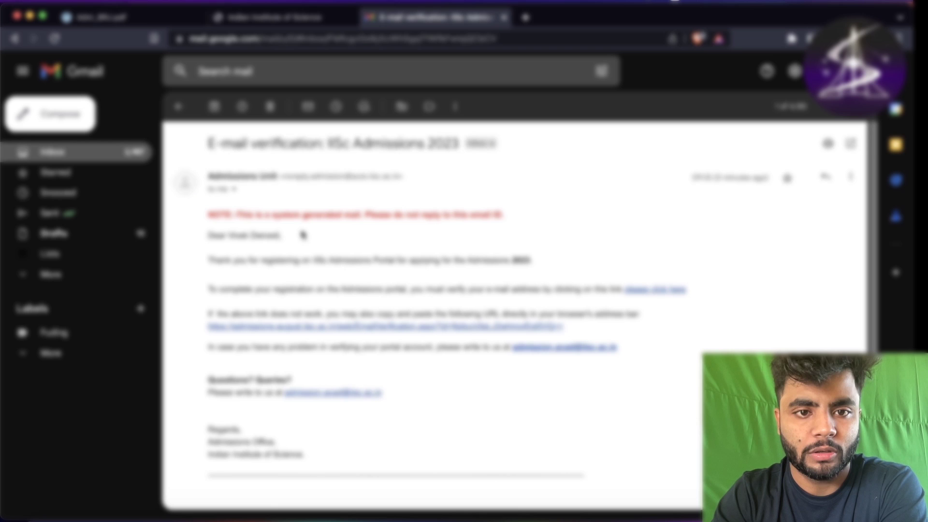
scroll(303, 236, down, 1)
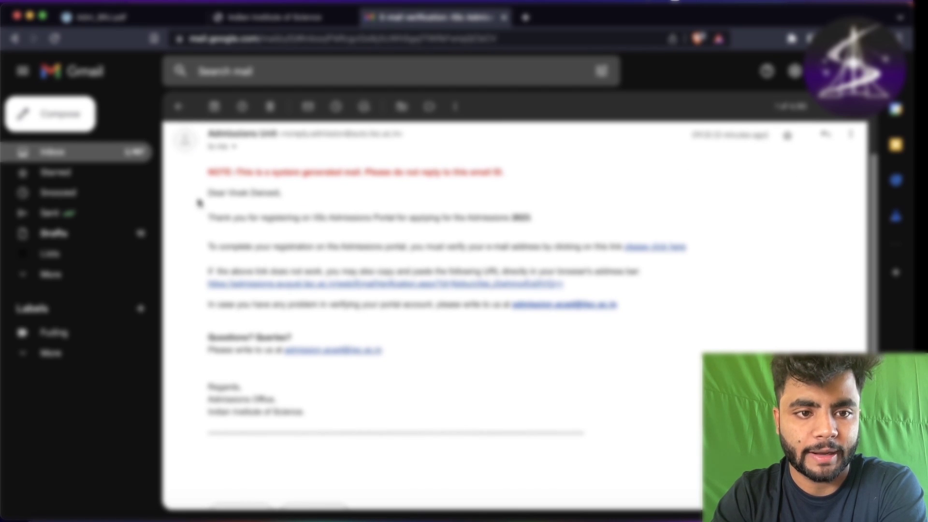
drag(204, 193, 549, 224)
click(498, 236)
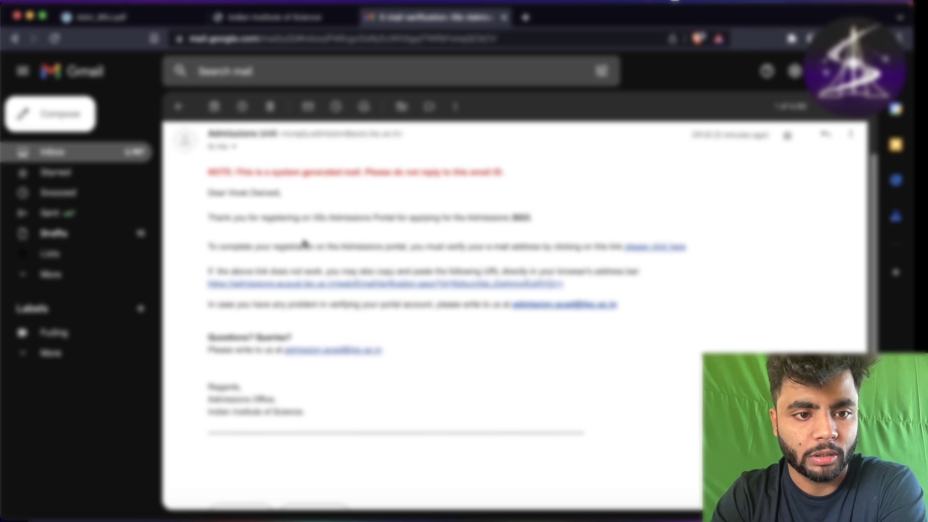
drag(211, 248, 572, 257)
click(582, 257)
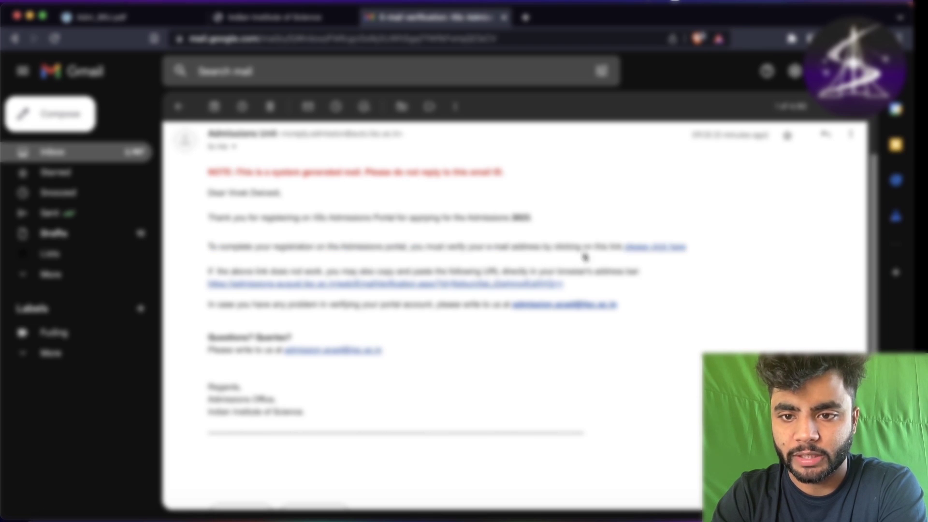
- Verify the e-mail through the message's link, follow the login link, and close the older login tab
click(640, 249)
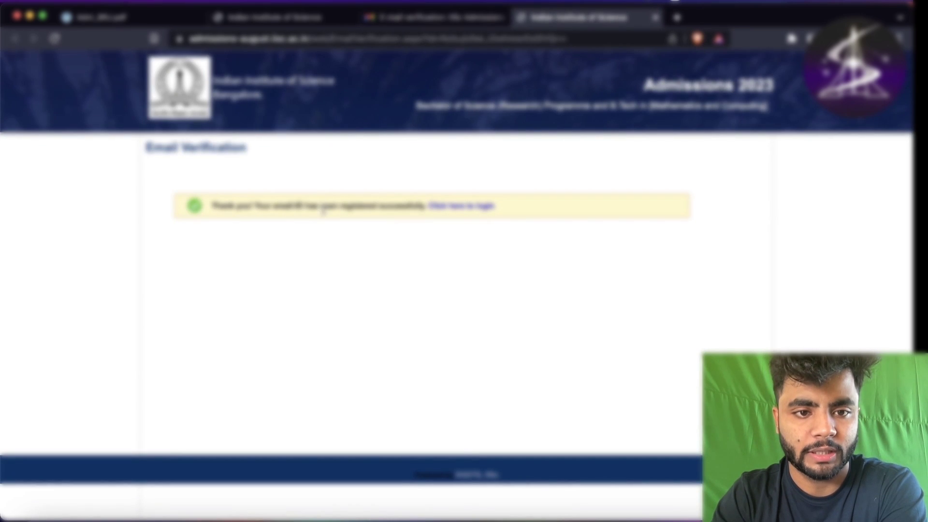
drag(289, 205, 414, 222)
click(425, 187)
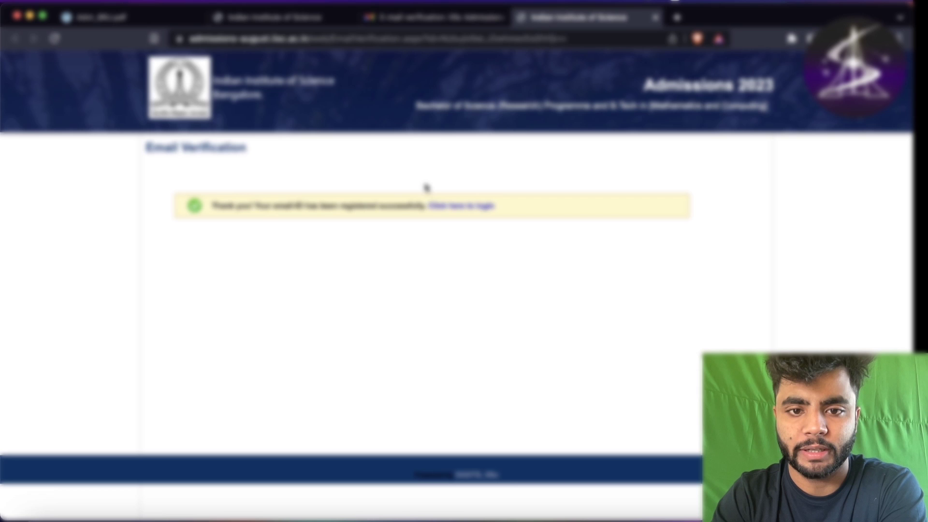
click(441, 208)
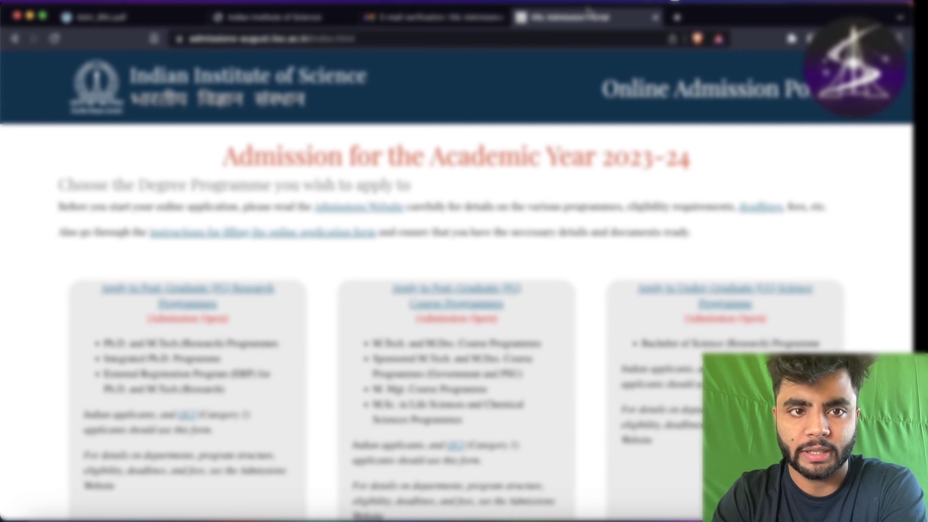
click(242, 17)
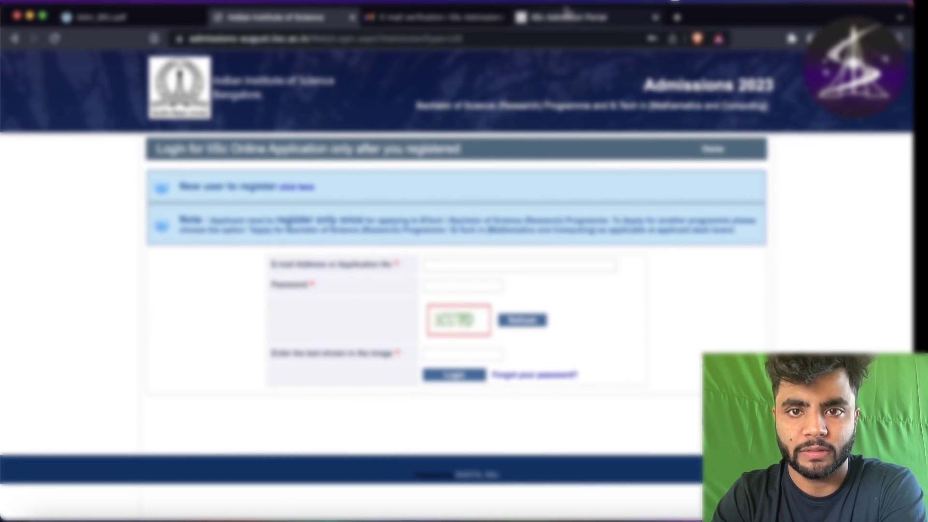
click(556, 19)
click(352, 17)
- Reread the verification e-mail's fallback-link and account-verification instructions
click(333, 20)
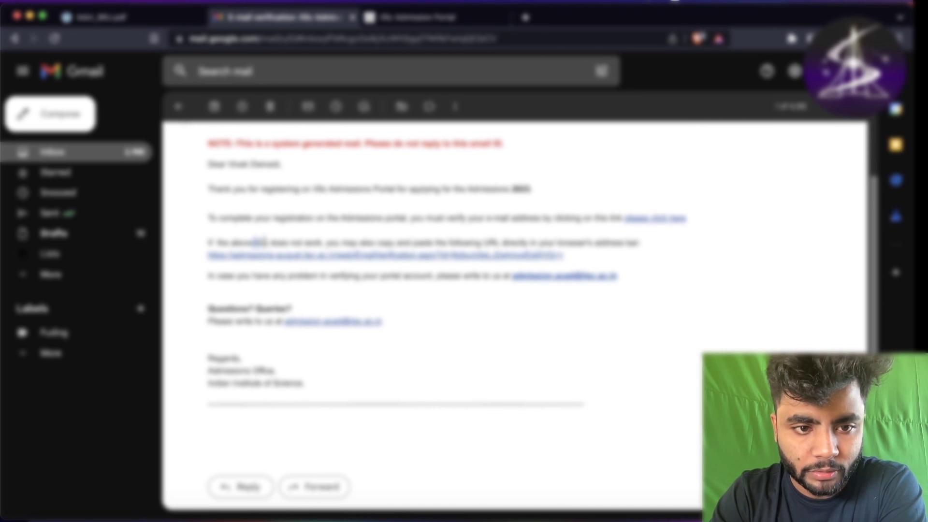
drag(257, 242, 603, 244)
click(491, 240)
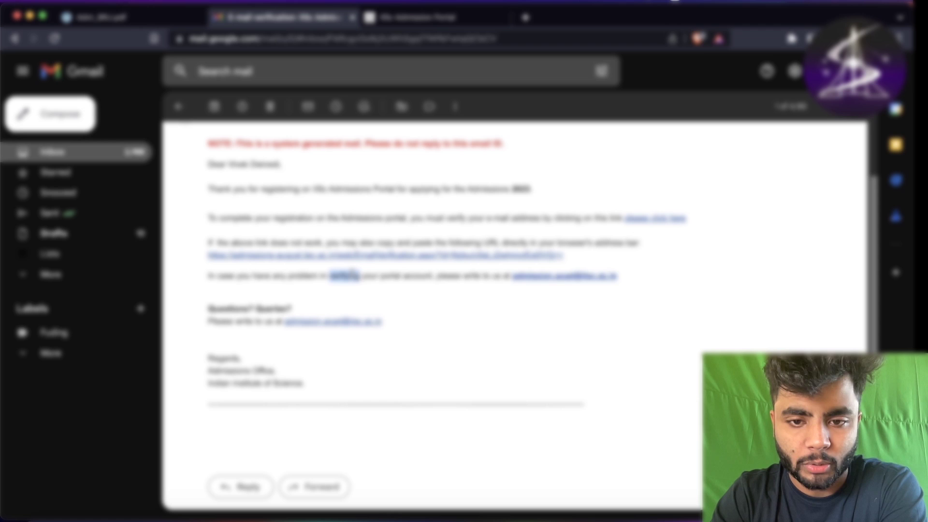
triple_click(354, 276)
click(352, 271)
scroll(288, 199, up, 2)
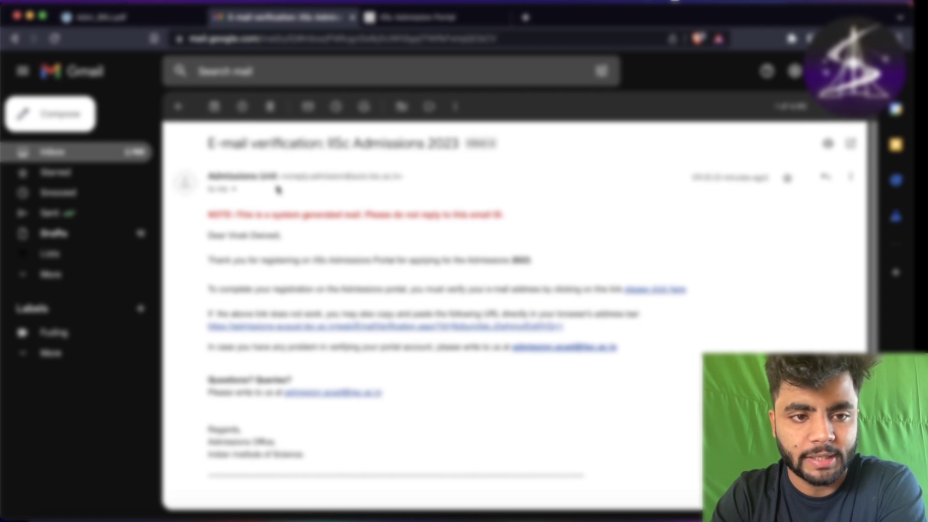
- Open the 'Registration Confirmation: IISc Admissions 2023' message and read its confirmation paragraphs
click(180, 107)
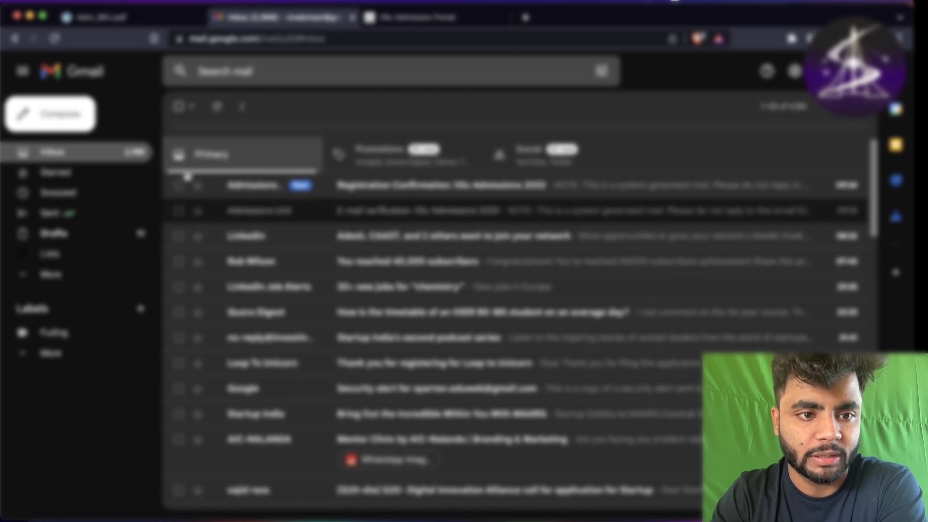
click(239, 190)
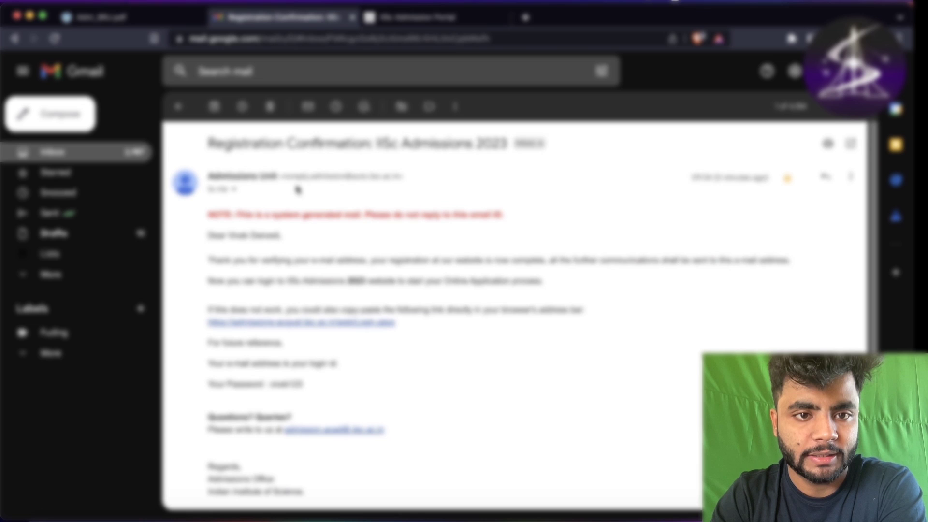
triple_click(245, 233)
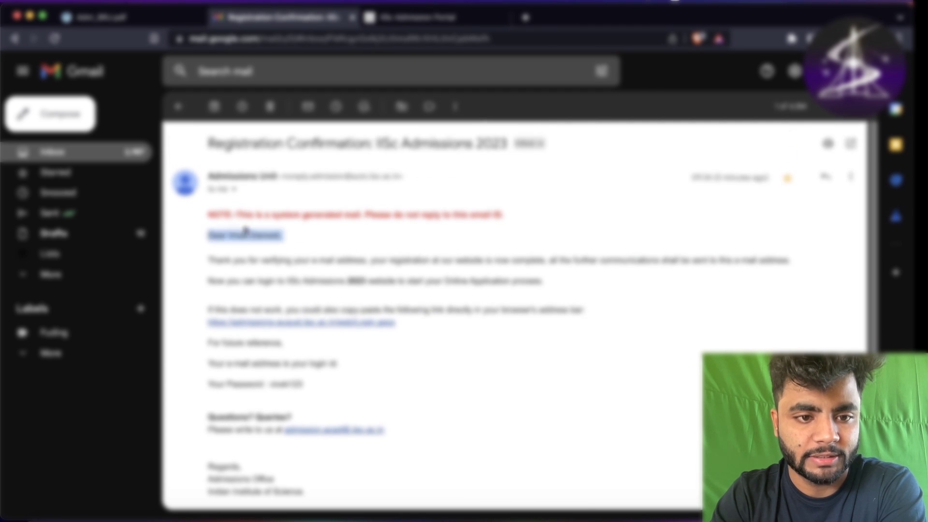
drag(211, 250, 518, 304)
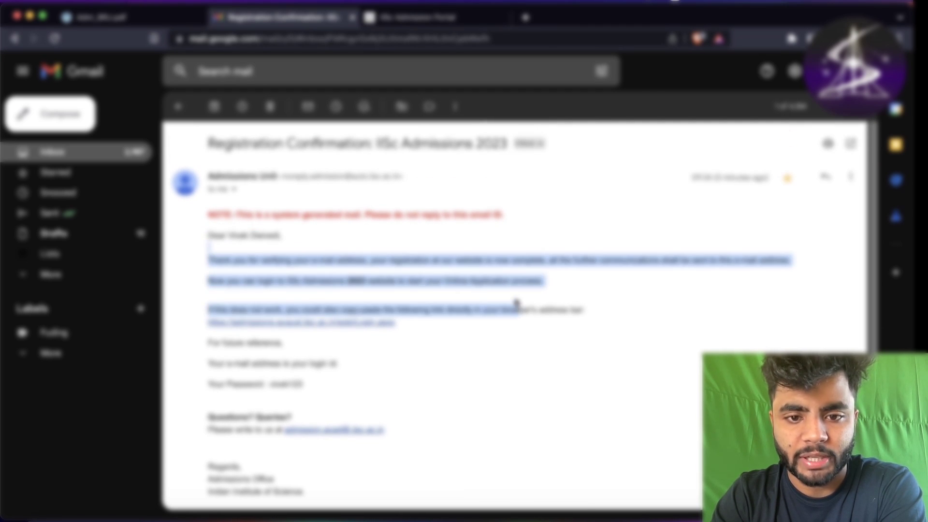
click(518, 309)
- Return to the admission portal and autofill the saved login e-mail and password
click(444, 20)
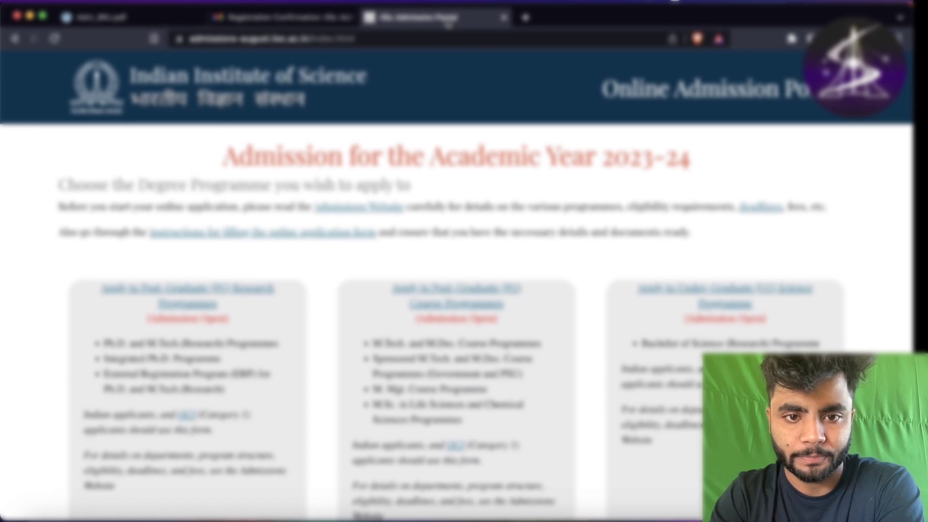
scroll(610, 325, down, 3)
scroll(616, 321, down, 2)
click(774, 374)
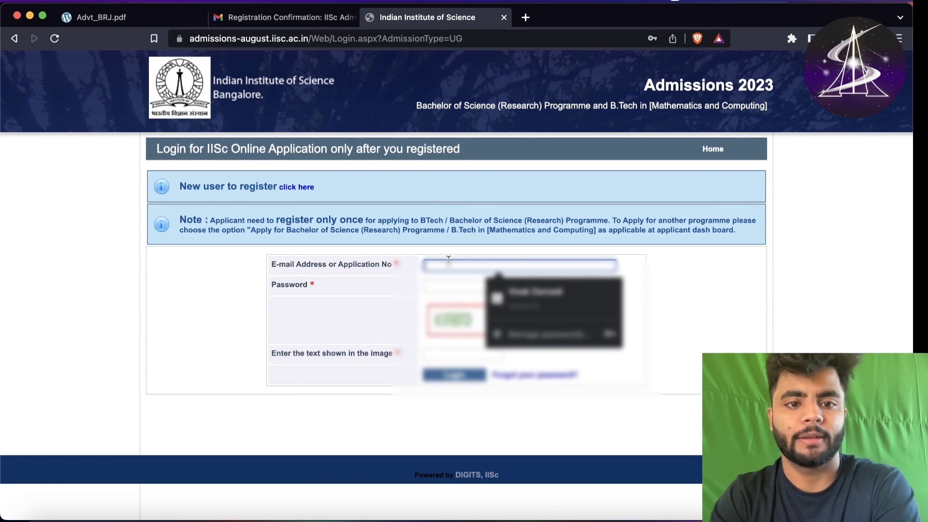
click(512, 296)
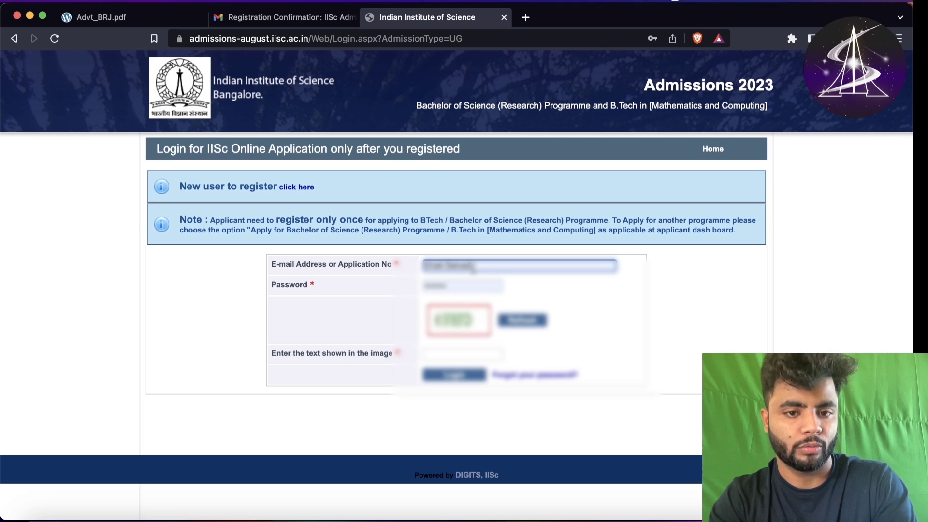
- Replace the e-mail with the matching saved address, enter the captcha and log in
click(473, 266)
key(super+a)
key(BackSpace)
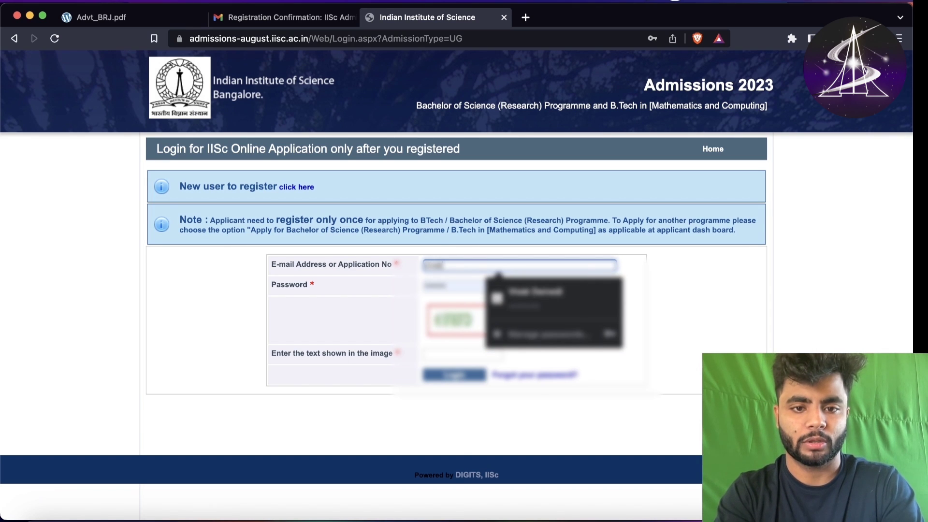
text(chai)
click(535, 291)
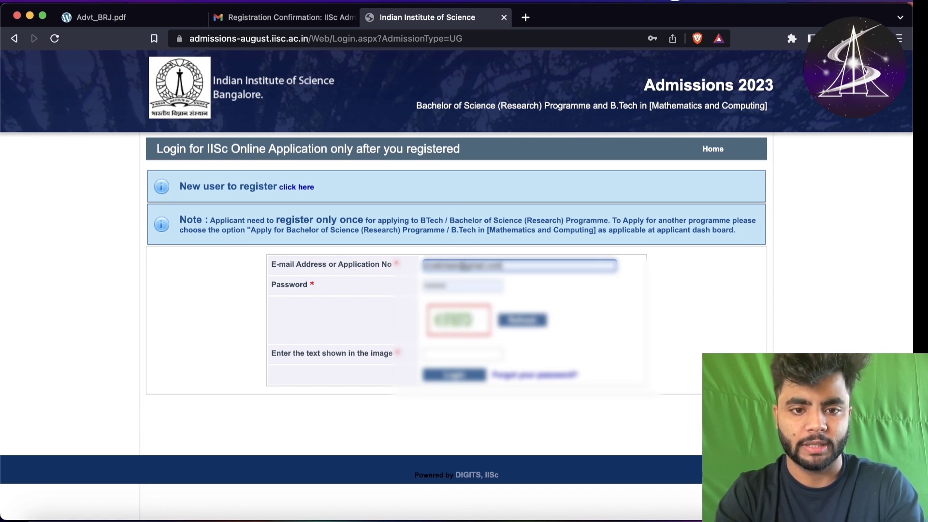
click(434, 287)
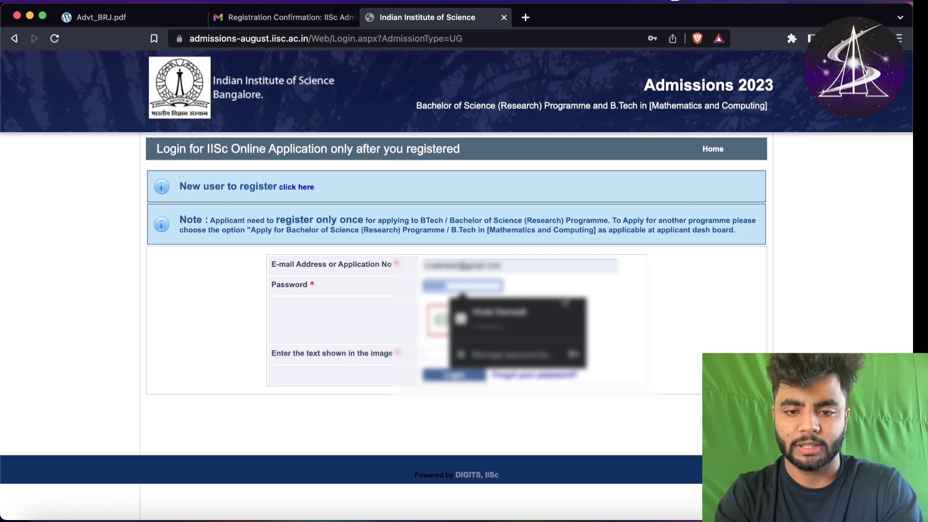
click(612, 294)
click(438, 355)
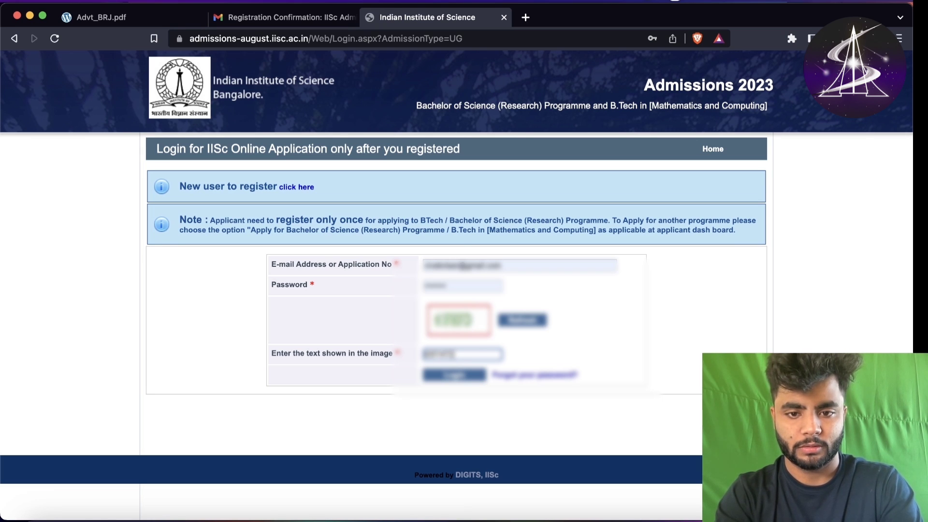
click(453, 375)
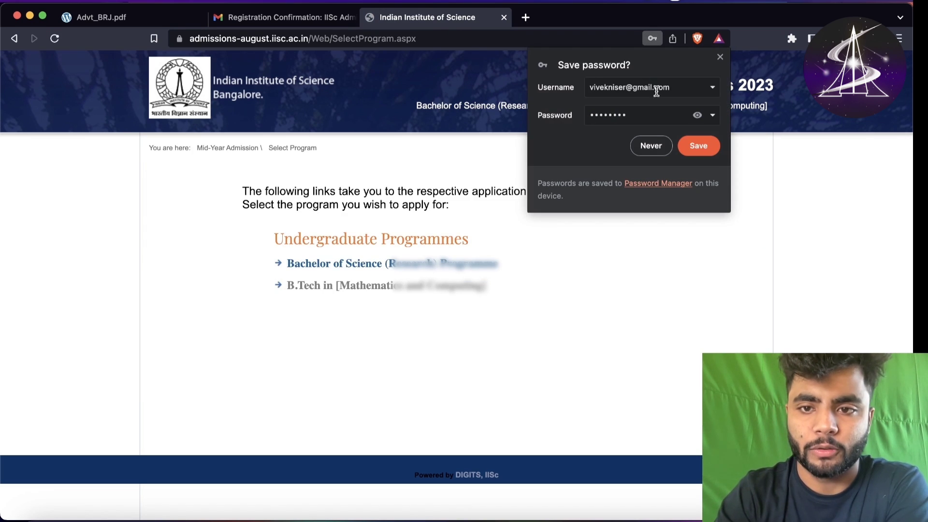
- Save the portal password in the browser and highlight the programme instructions
click(709, 145)
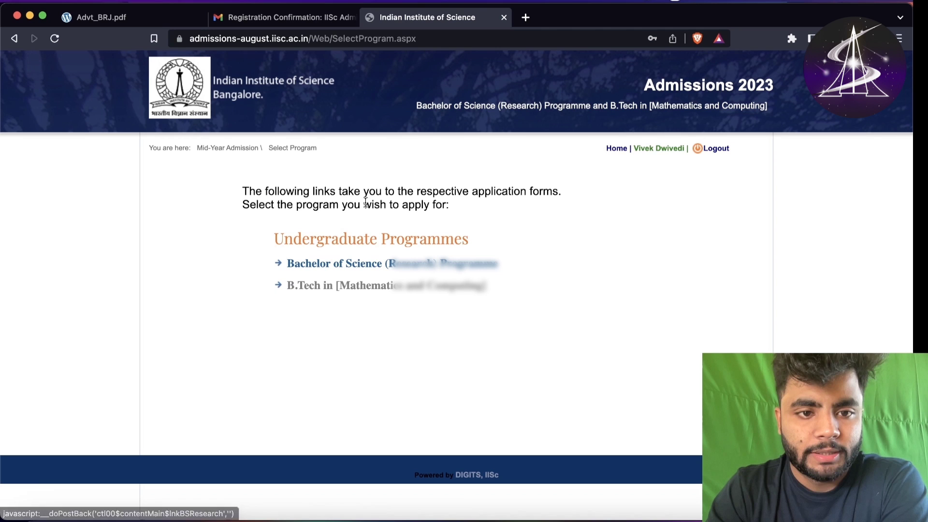
drag(238, 198, 481, 308)
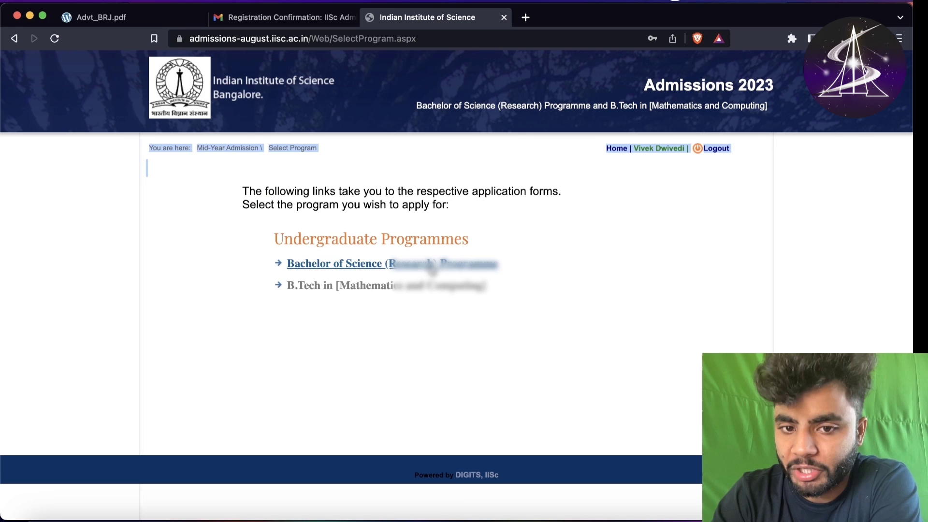
click(265, 285)
drag(265, 284, 355, 295)
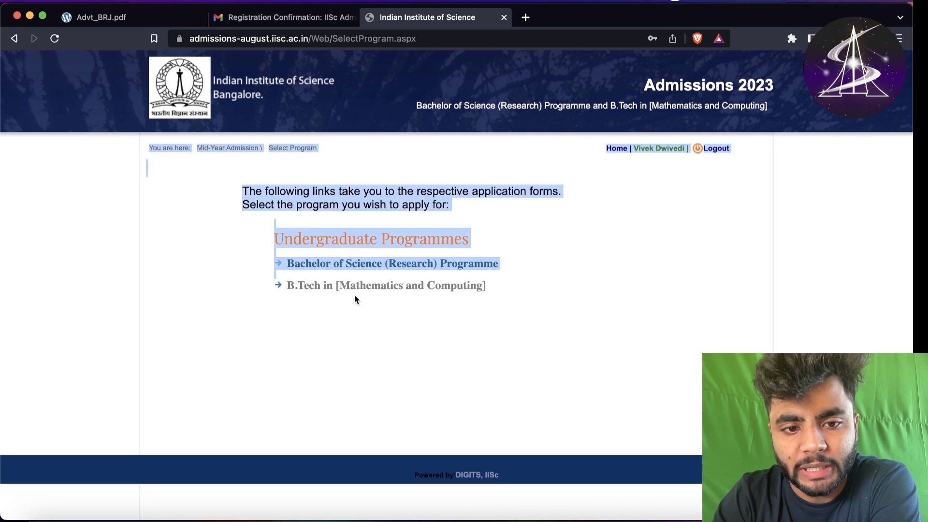
click(367, 298)
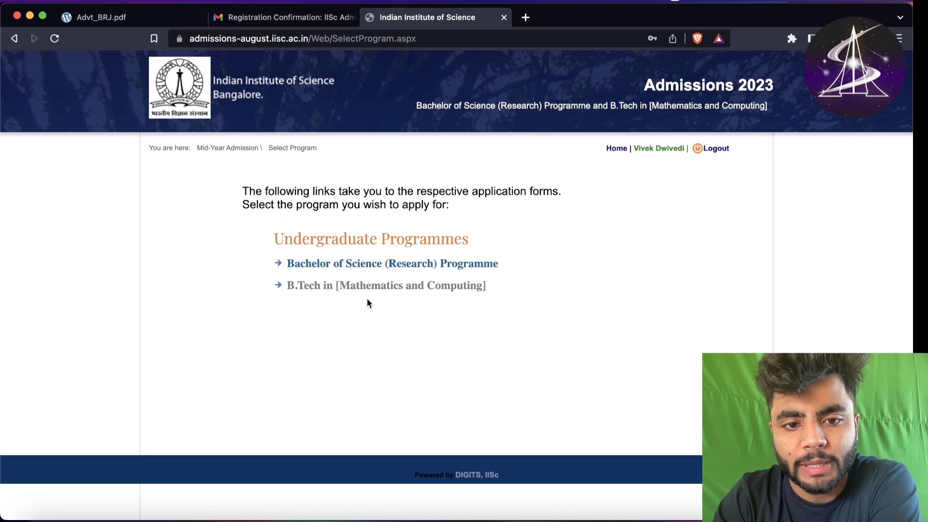
- Try opening the Bachelor of Science link in a new tab and highlight the B.Tech line
right_click(389, 265)
click(421, 270)
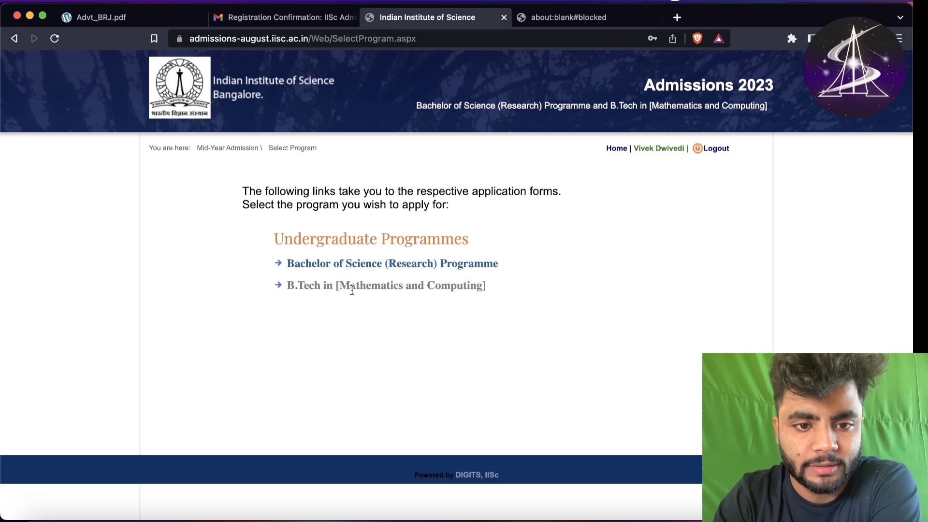
triple_click(353, 289)
triple_click(362, 289)
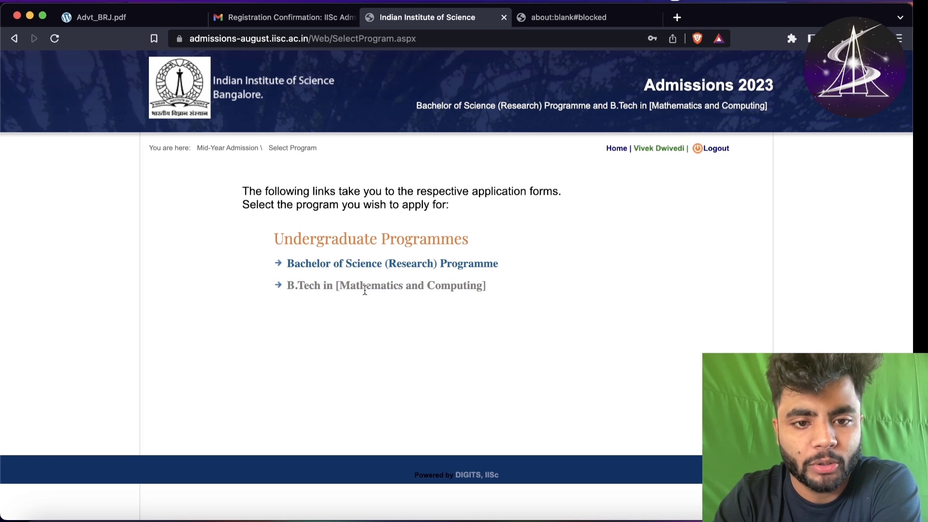
click(364, 288)
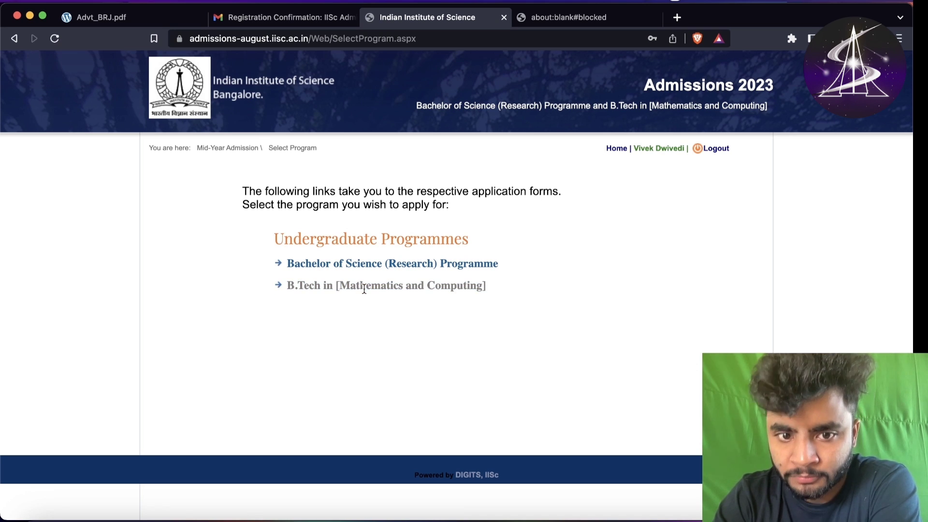
double_click(366, 287)
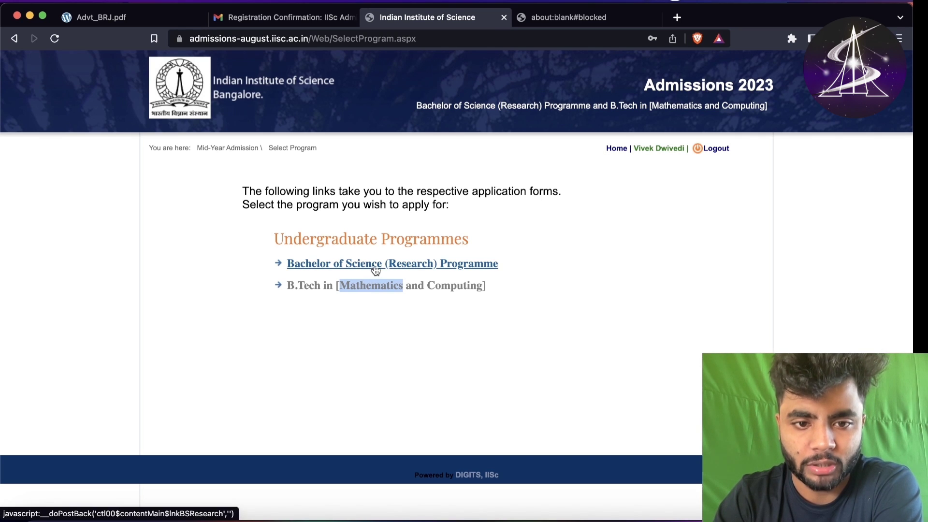
- Close the blocked new tab and open the Bachelor of Science (Research) Programme form
click(555, 24)
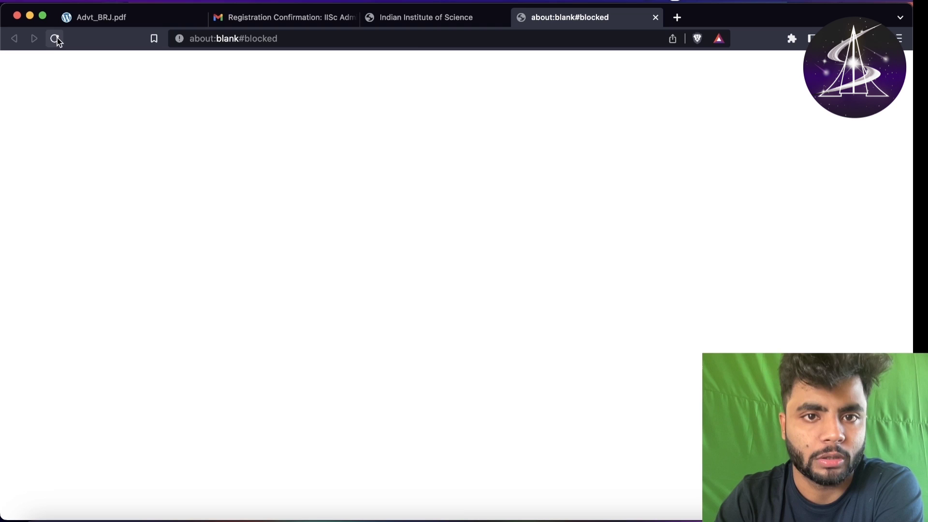
click(427, 24)
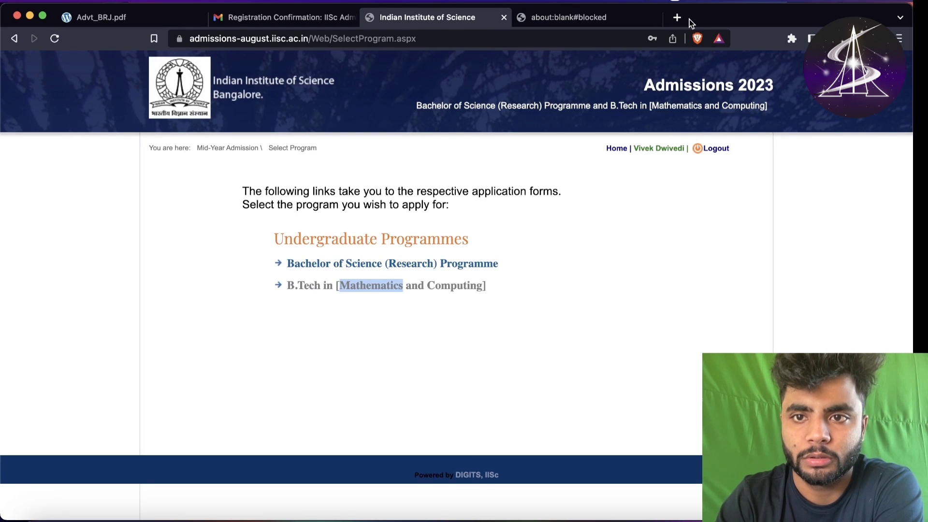
click(656, 17)
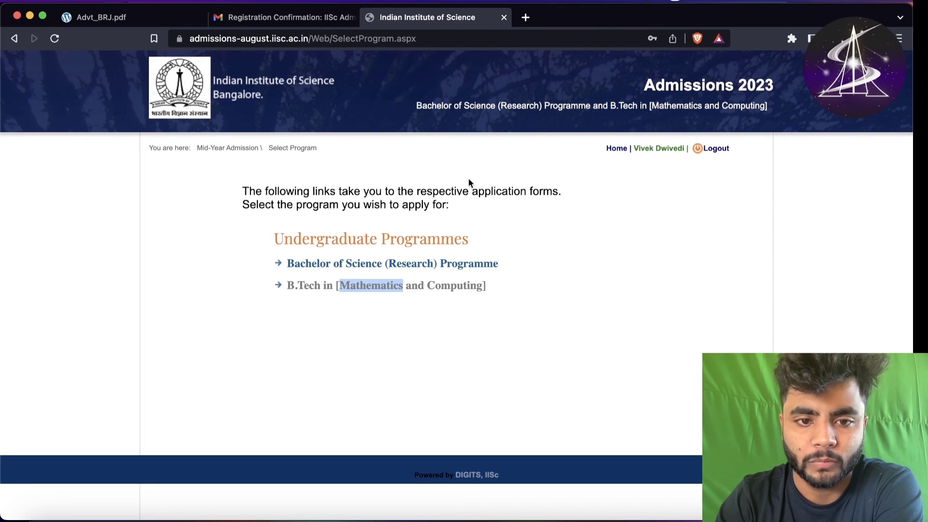
click(443, 265)
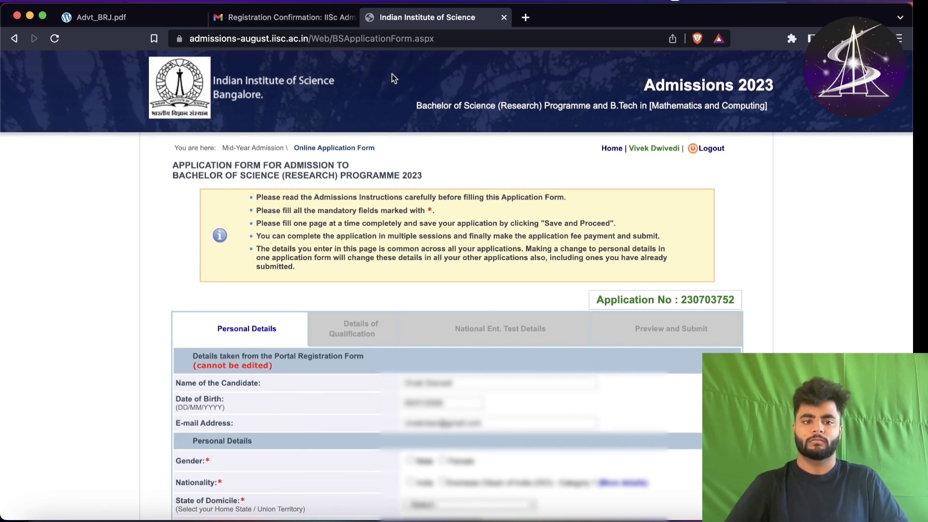
scroll(314, 145, down, 1)
scroll(270, 169, up, 1)
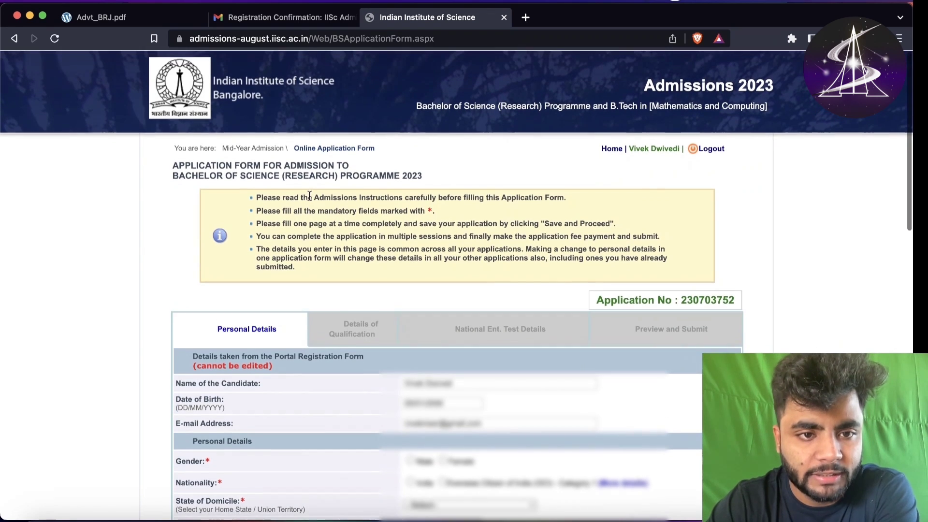
triple_click(269, 197)
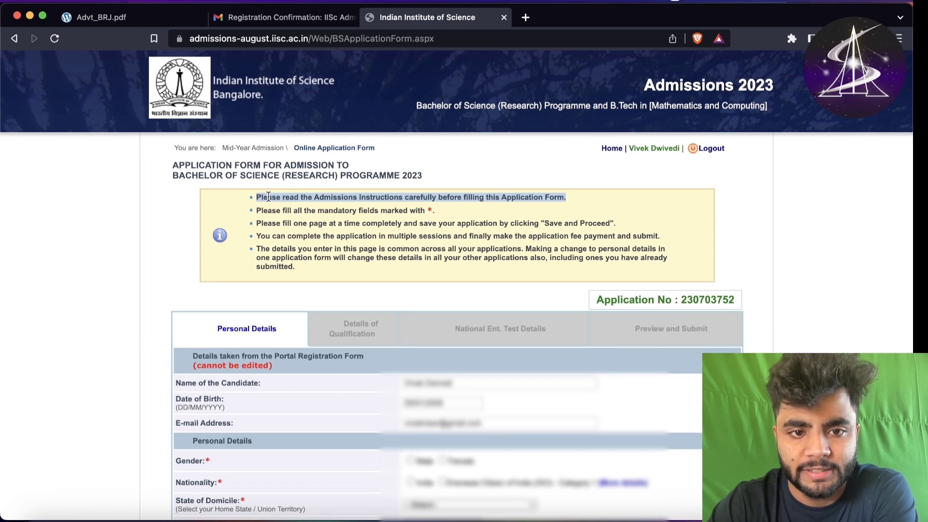
click(292, 212)
triple_click(292, 212)
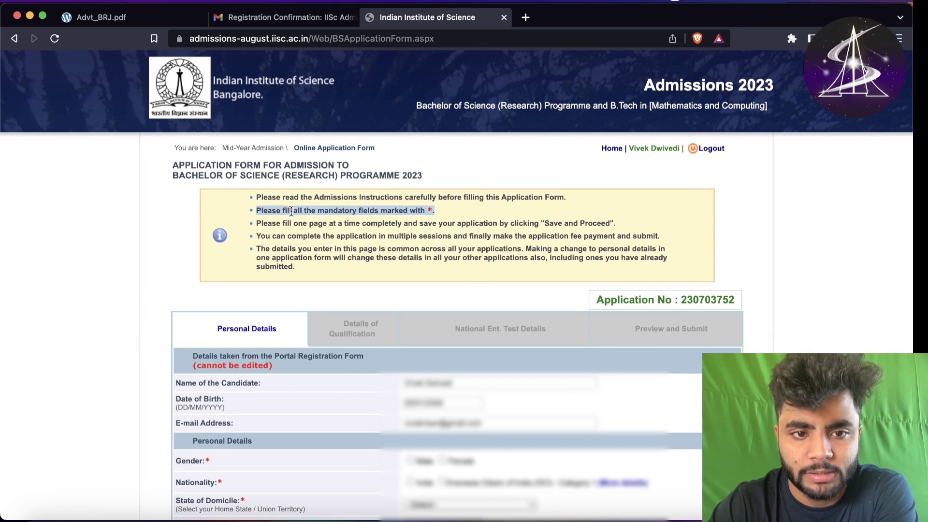
click(327, 223)
triple_click(328, 224)
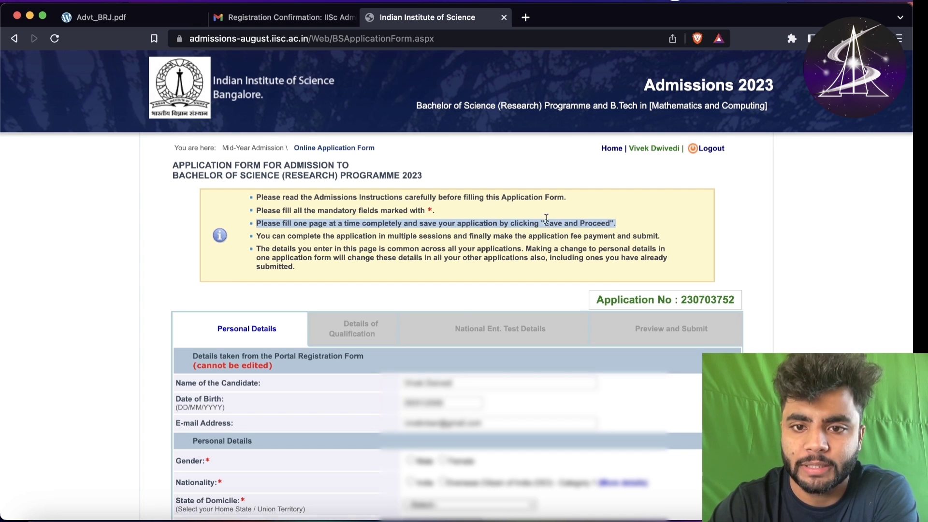
click(373, 236)
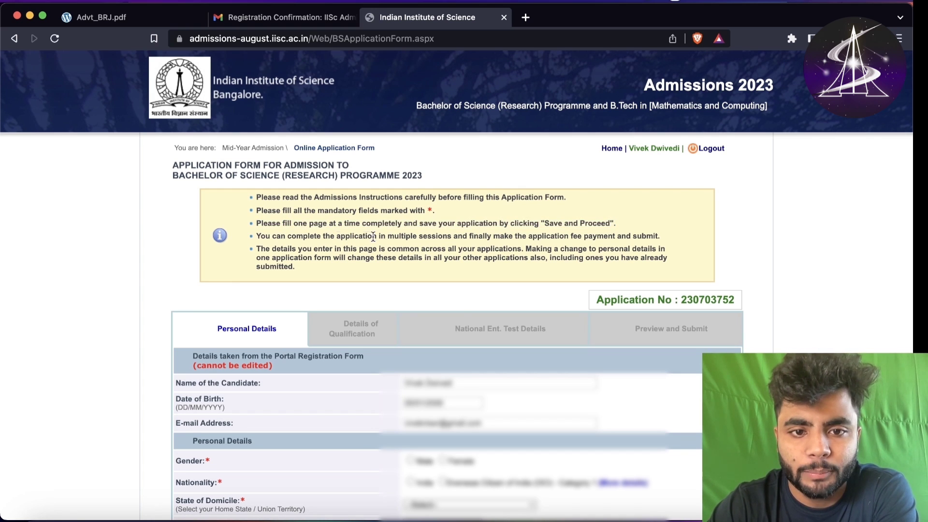
triple_click(373, 236)
scroll(384, 234, down, 2)
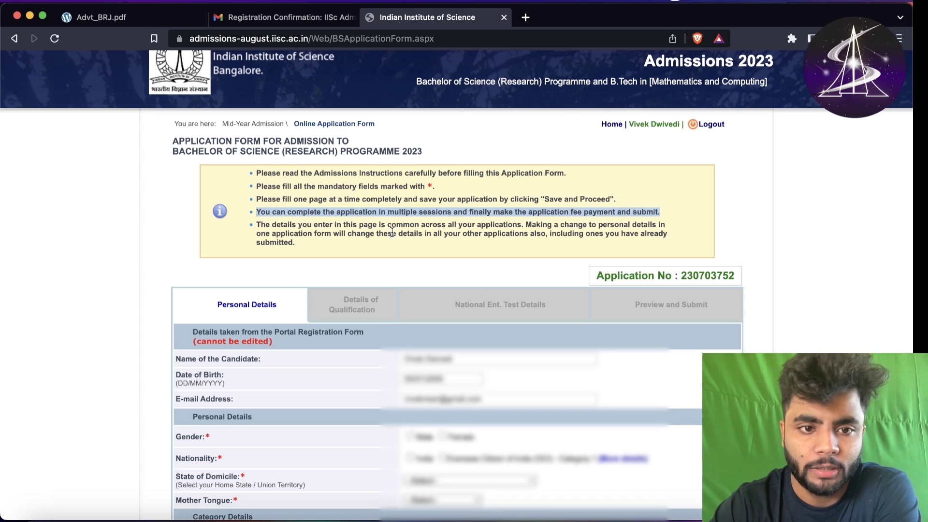
triple_click(378, 228)
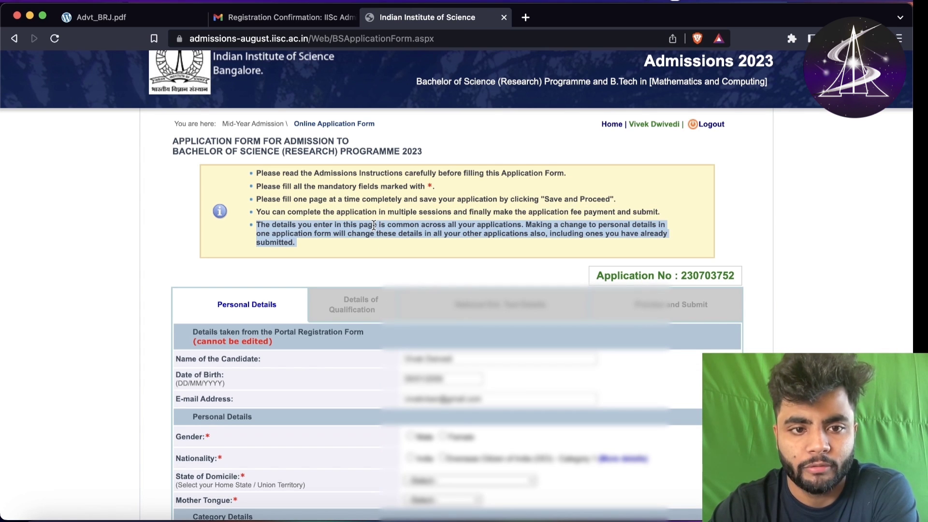
click(374, 225)
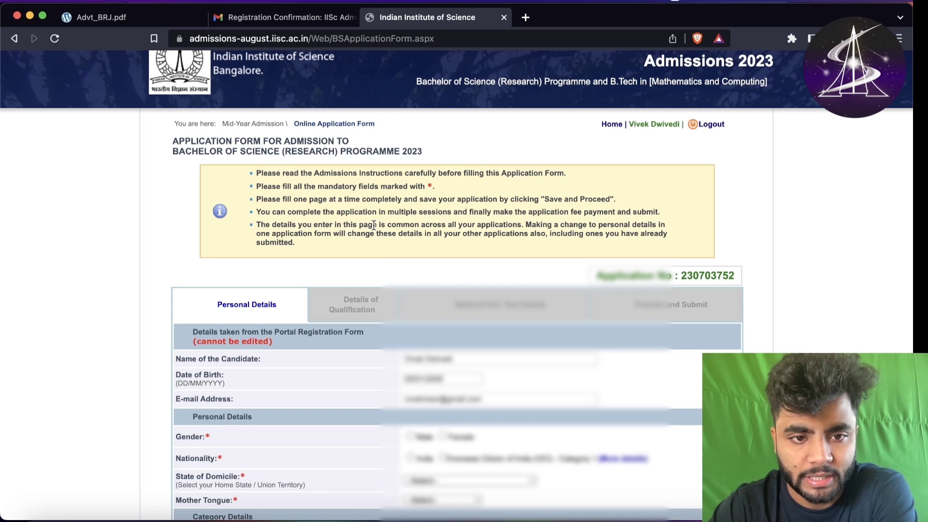
triple_click(364, 229)
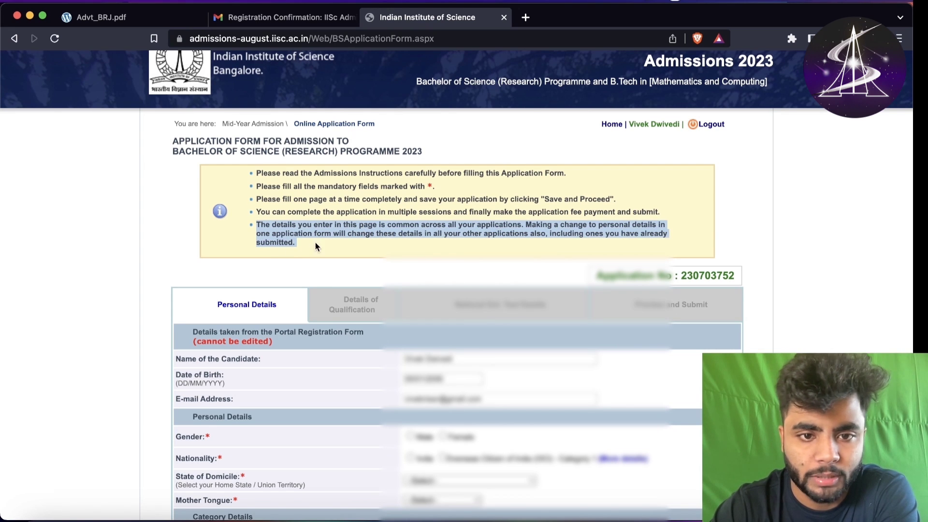
click(261, 243)
scroll(166, 269, down, 15)
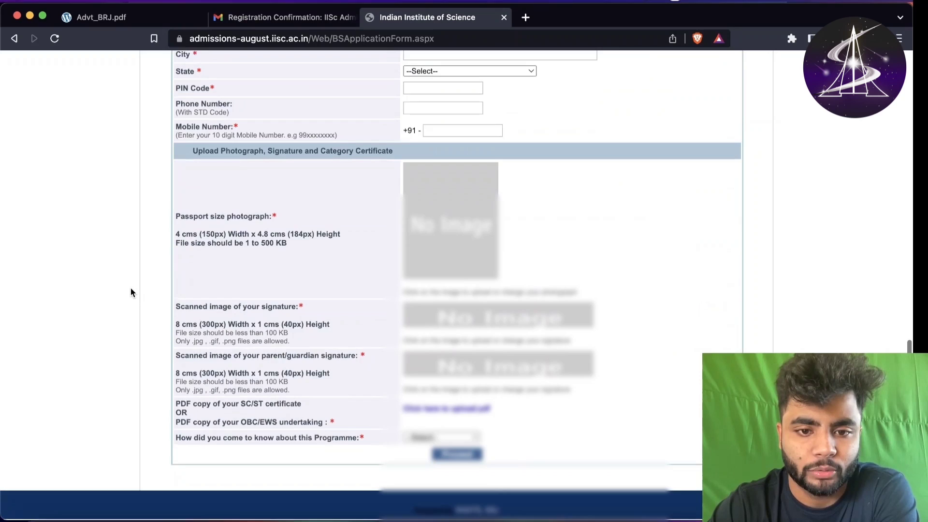
scroll(130, 290, up, 15)
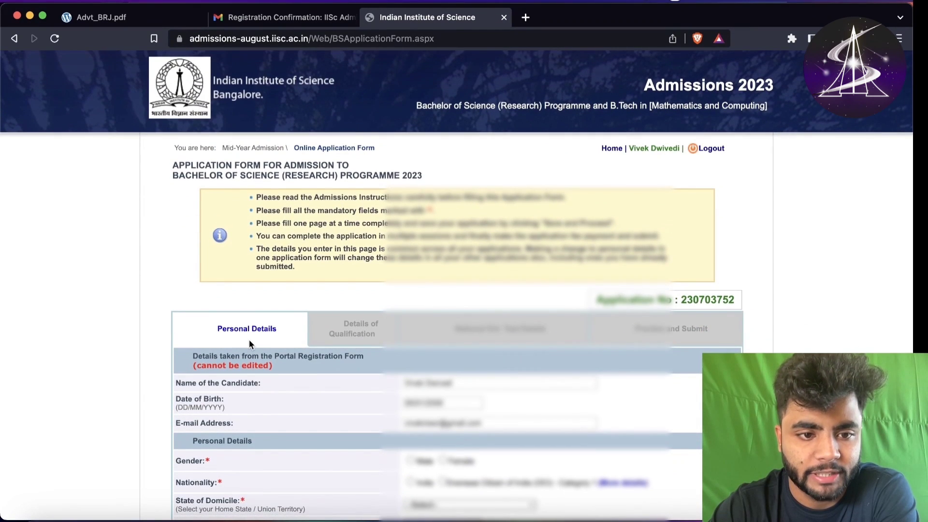
- Highlight the form's section names, from Details of Qualification to Preview and Submit
scroll(248, 339, down, 1)
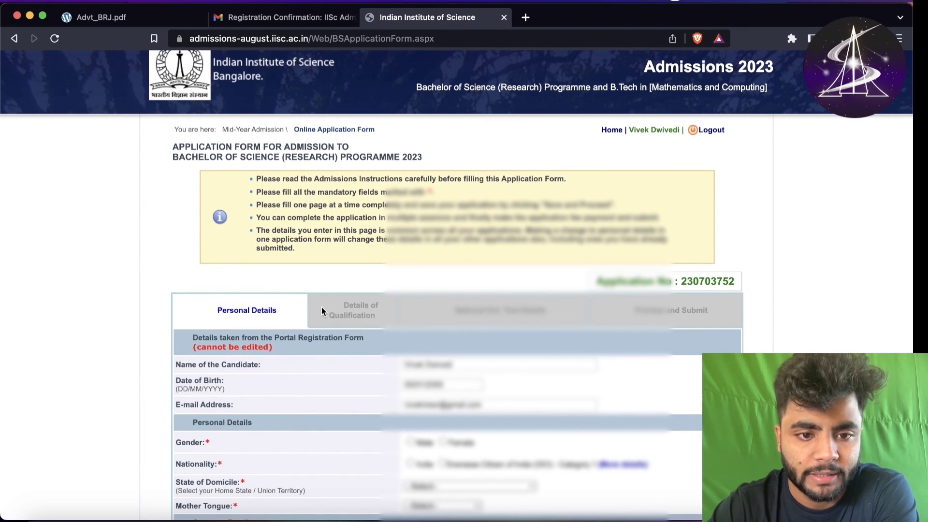
drag(330, 302, 389, 321)
drag(453, 310, 560, 322)
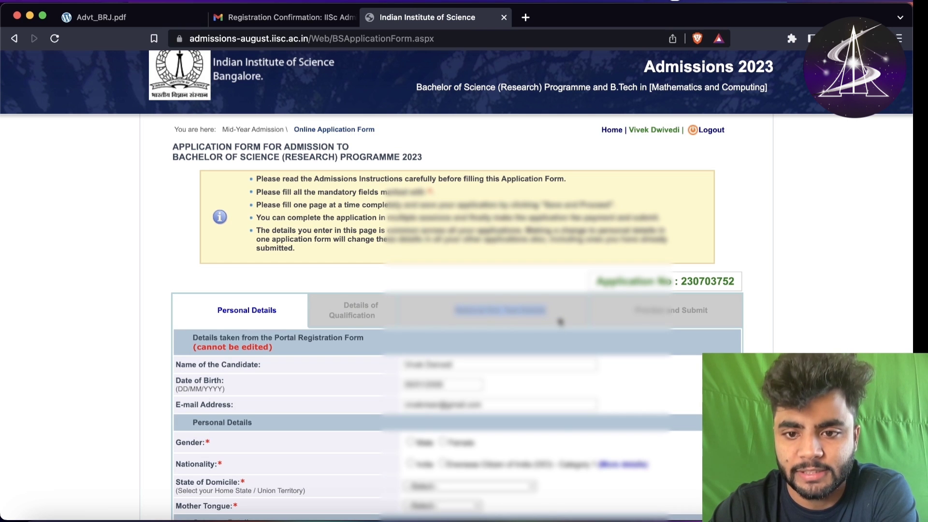
click(534, 305)
drag(593, 312, 718, 310)
click(717, 310)
scroll(301, 413, down, 3)
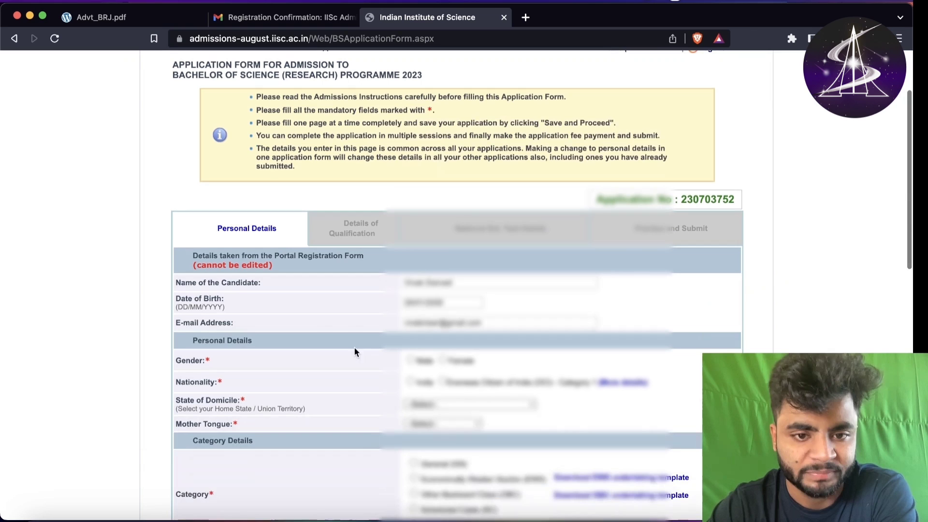
scroll(289, 311, down, 3)
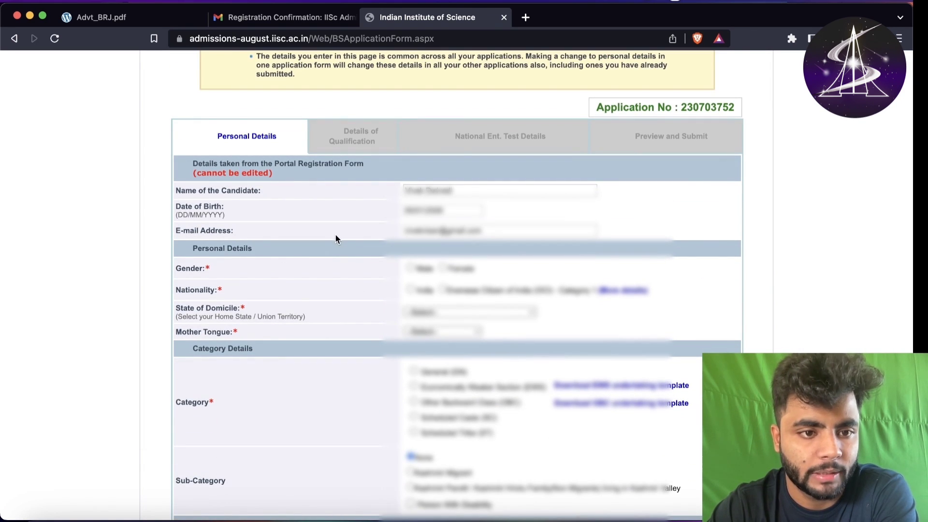
- Review the read-only prefilled name, date of birth and e-mail rows
drag(236, 191, 305, 236)
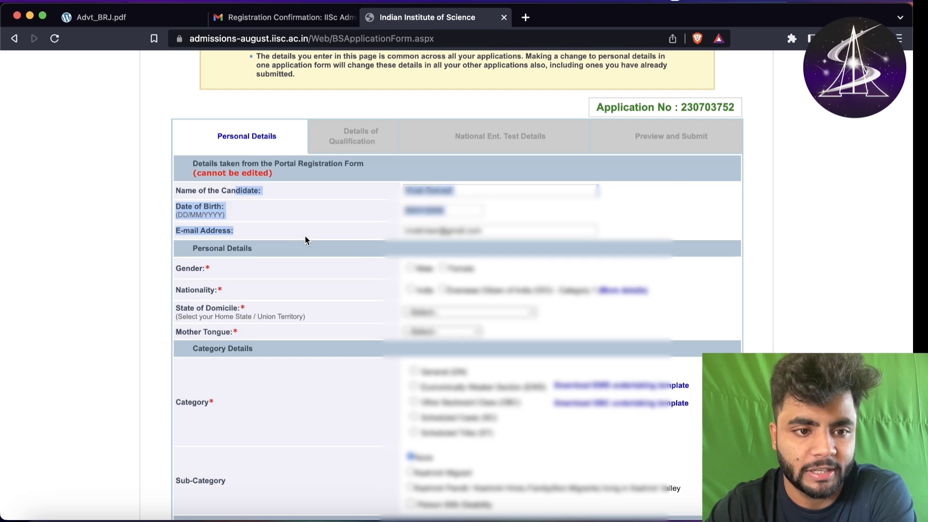
click(305, 237)
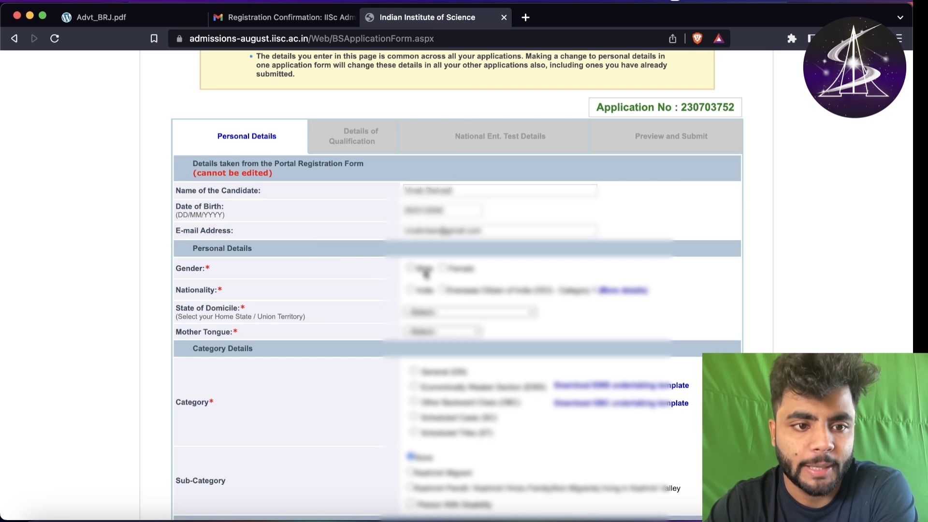
drag(395, 181, 477, 235)
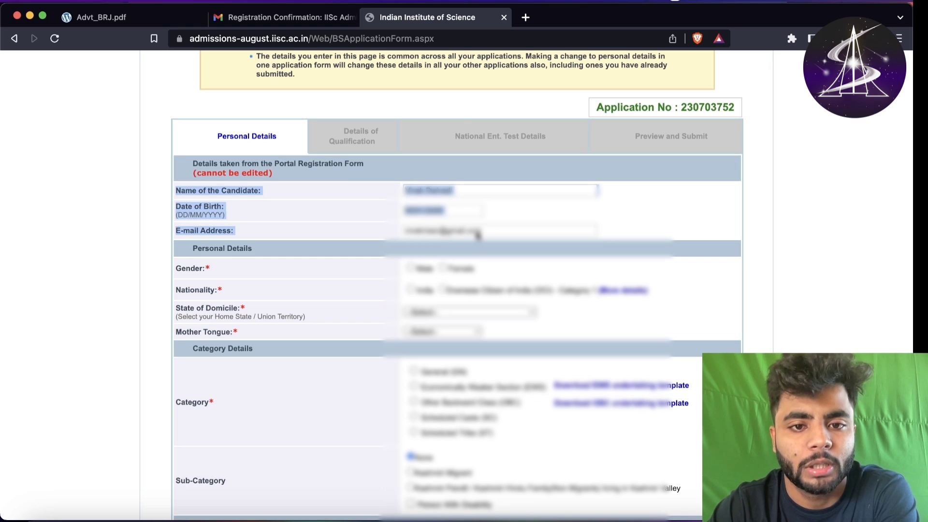
click(340, 170)
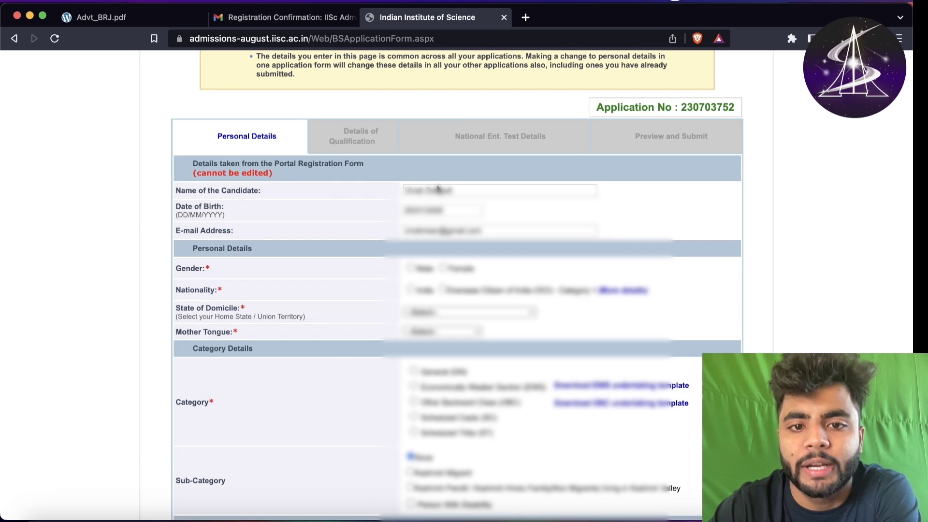
drag(437, 188, 438, 189)
double_click(435, 210)
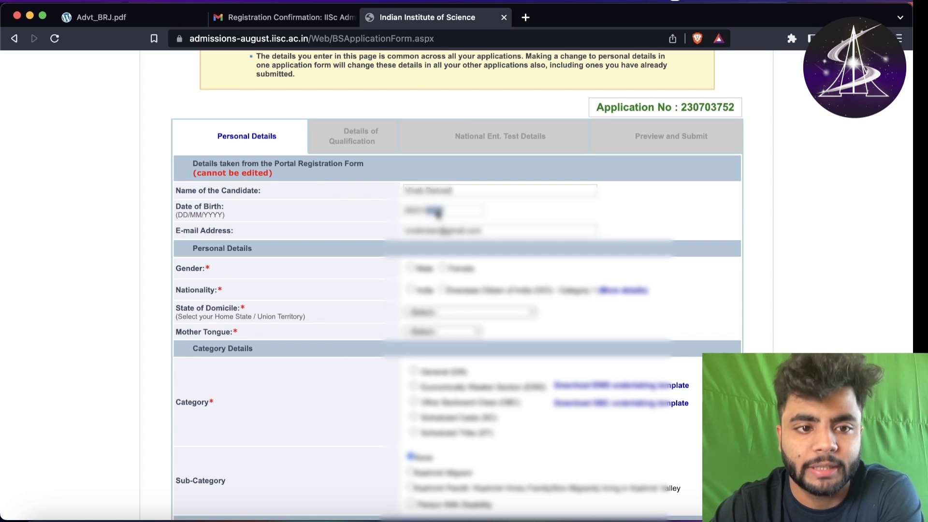
click(361, 211)
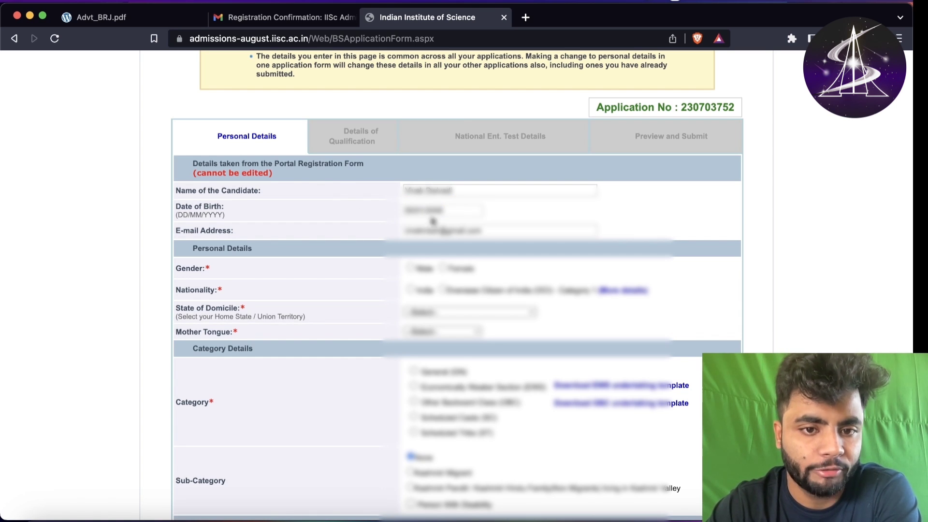
double_click(460, 232)
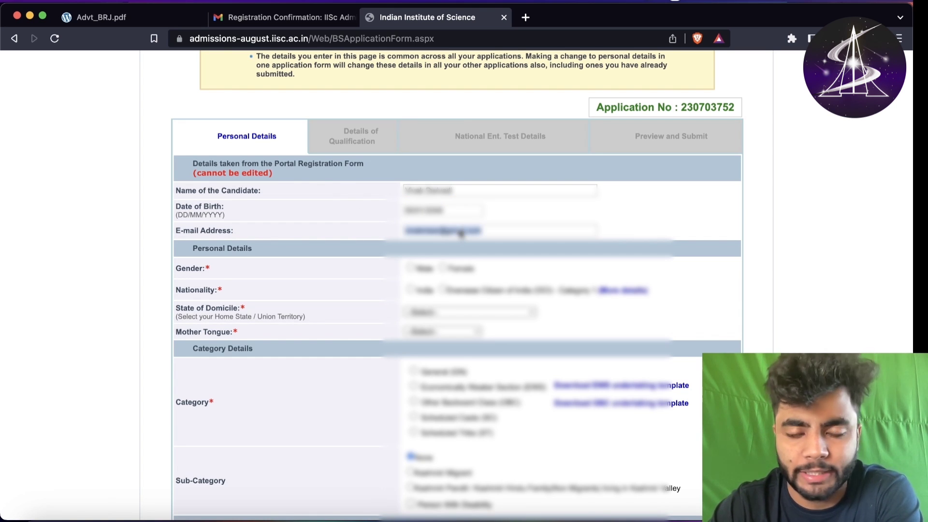
click(363, 226)
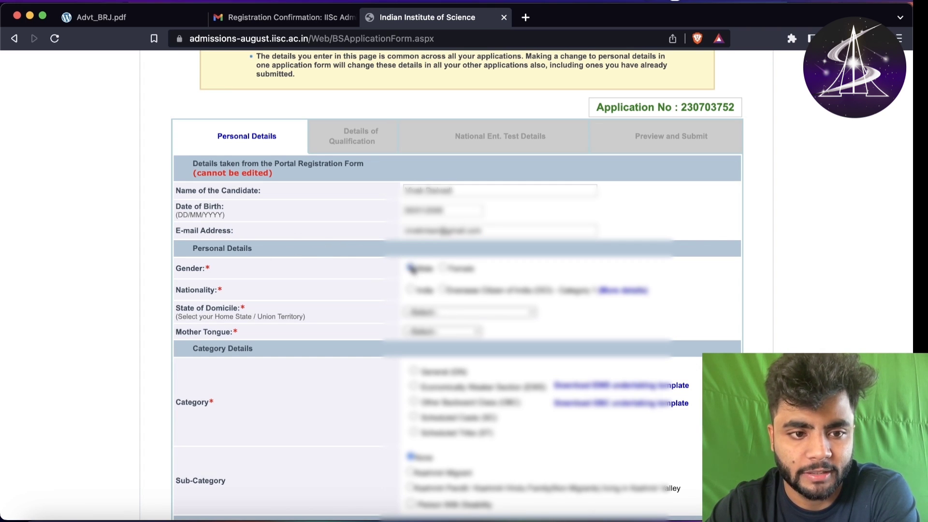
- Set nationality to India, domicile to Madhya Pradesh, and choose the mother tongue
click(411, 290)
click(424, 314)
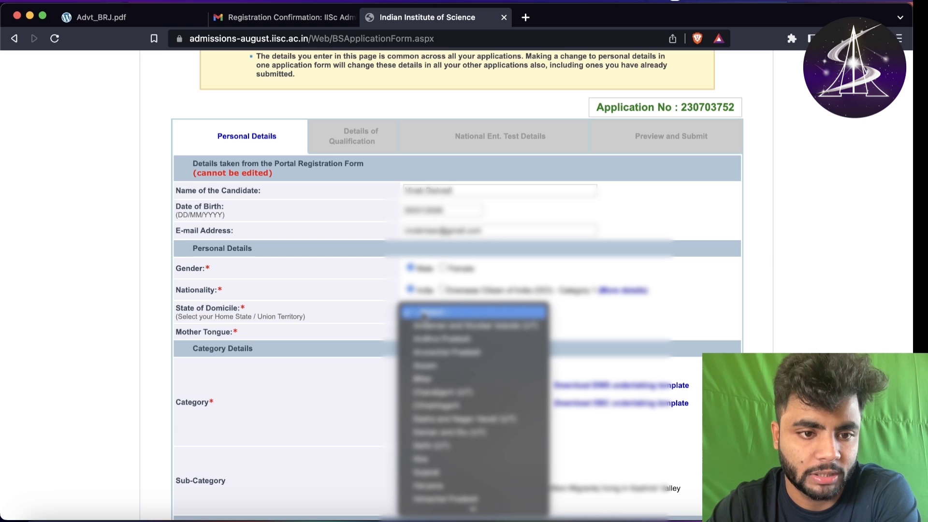
scroll(425, 496, down, 5)
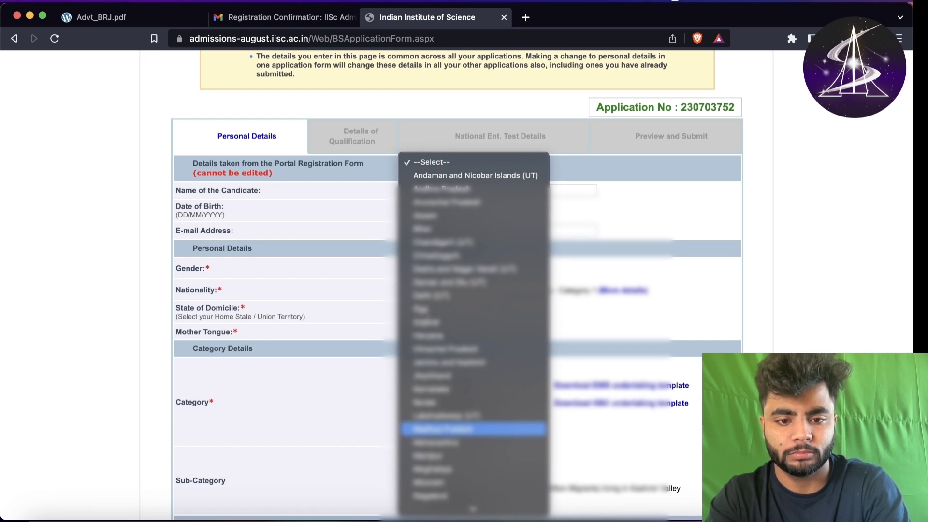
click(442, 429)
click(429, 333)
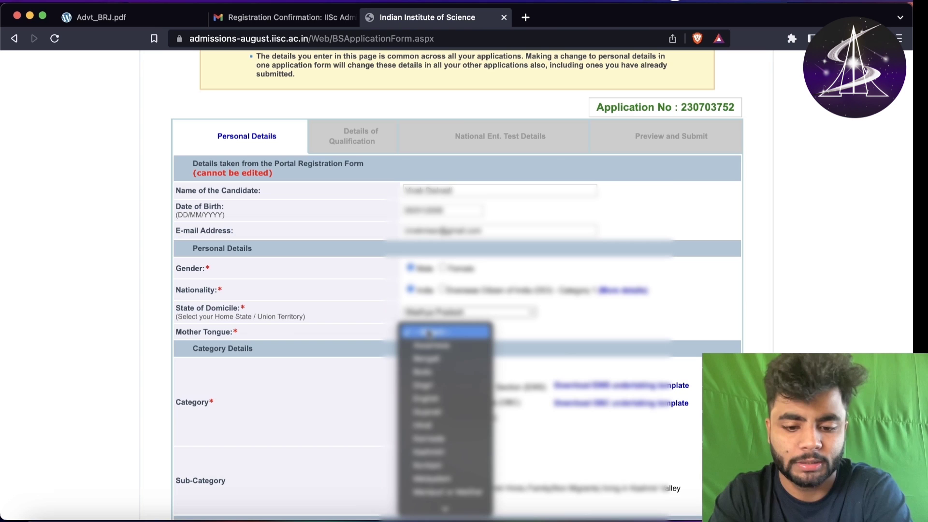
click(425, 425)
- Fill Address Line 1 from a saved autofill entry
scroll(361, 348, down, 2)
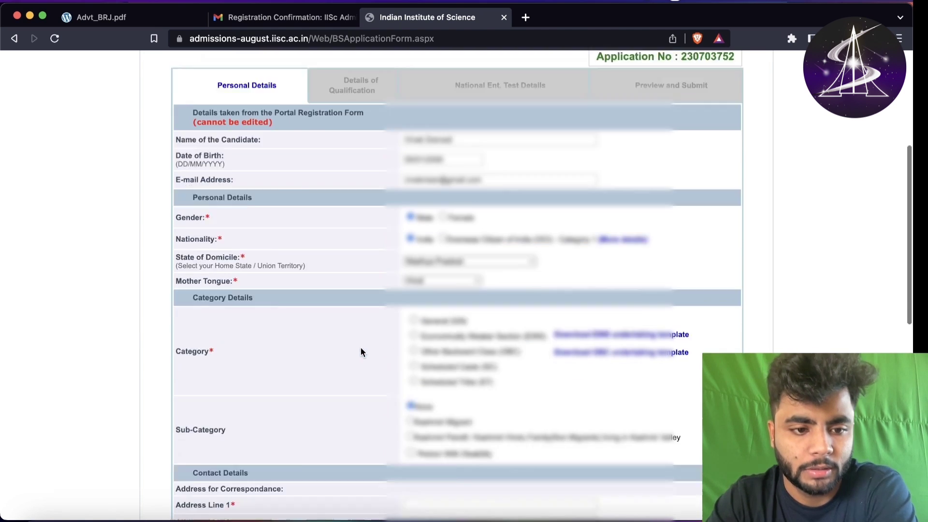
scroll(289, 302, down, 3)
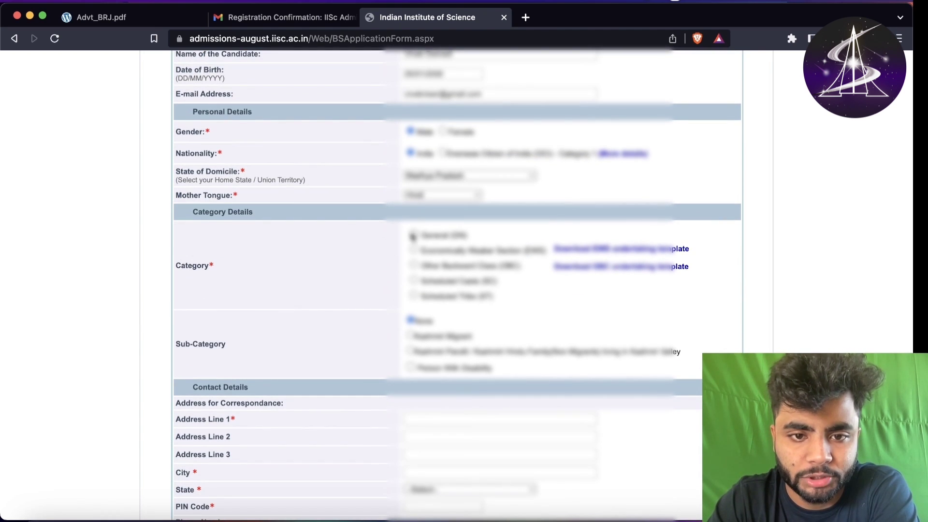
scroll(261, 353, down, 4)
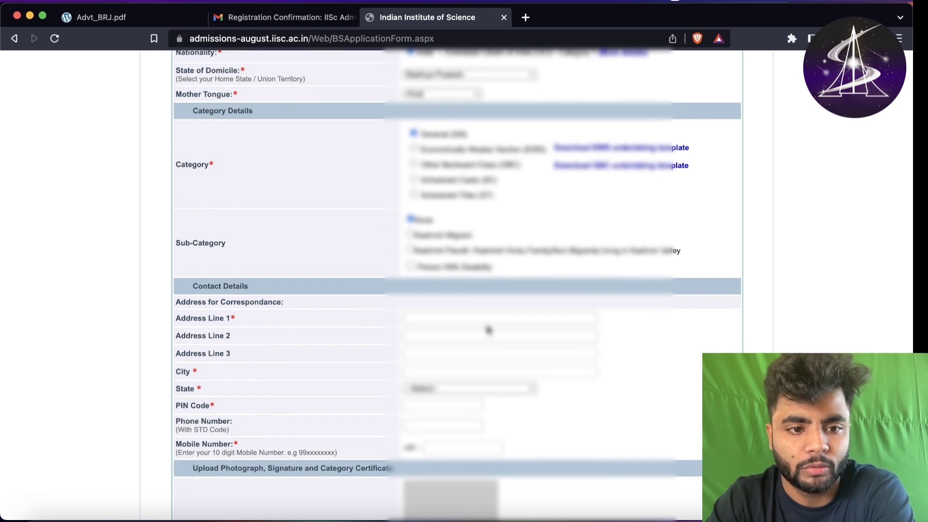
click(480, 320)
click(501, 349)
- Fill PIN Code from a saved entry and dismiss the phone number suggestions
scroll(437, 320, down, 2)
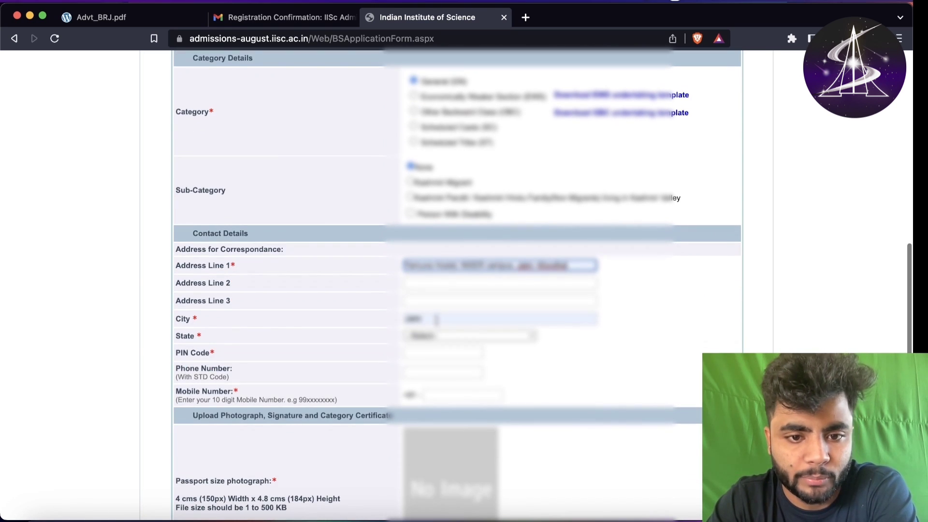
click(442, 353)
click(455, 391)
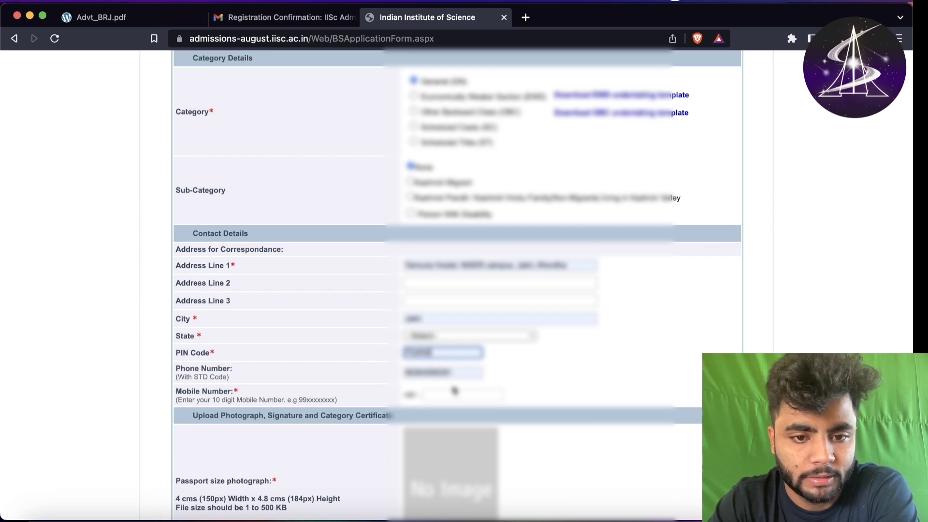
scroll(348, 348, down, 2)
click(442, 319)
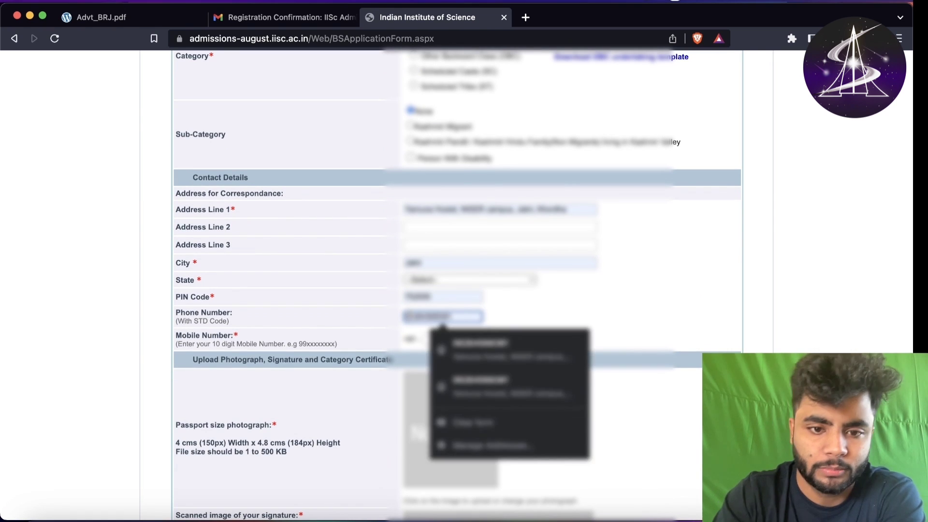
key(Escape)
- Clear the autofilled phone number and fill Mobile Number from a saved entry
scroll(459, 300, down, 2)
click(462, 276)
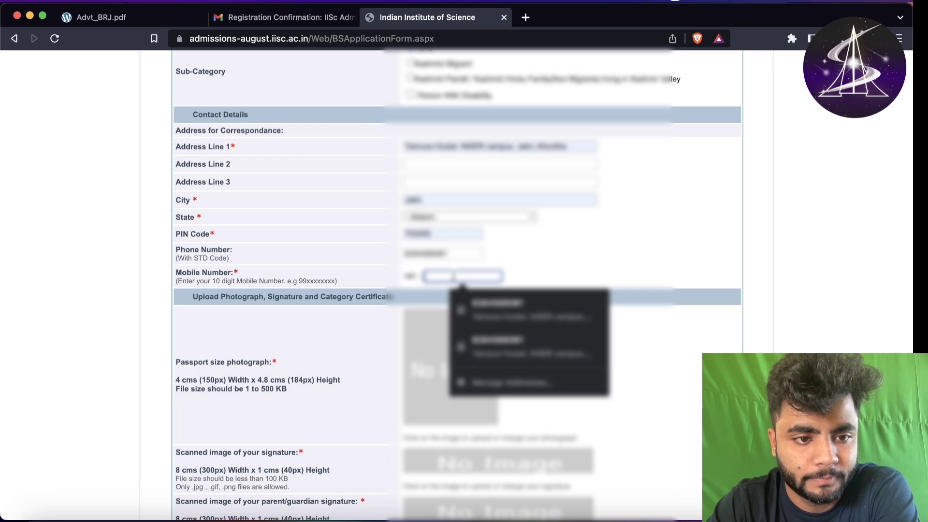
click(437, 253)
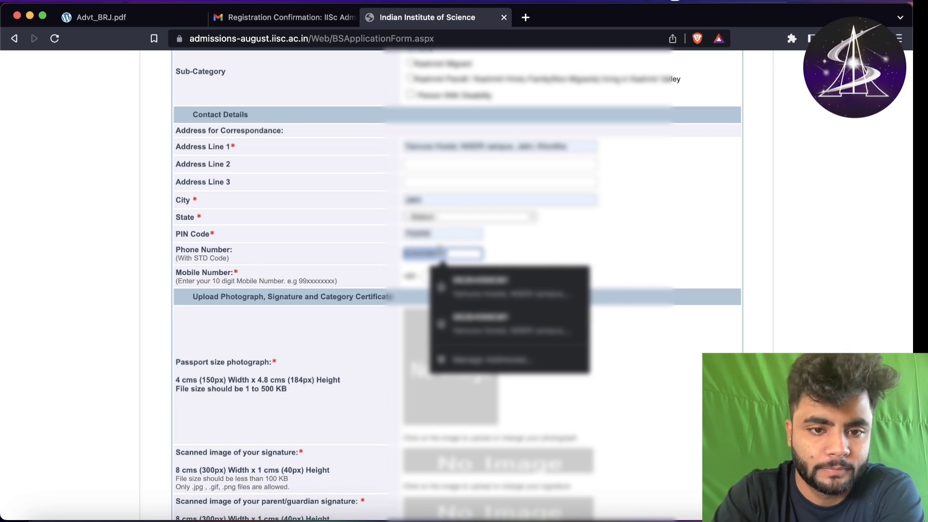
key(Escape)
click(431, 274)
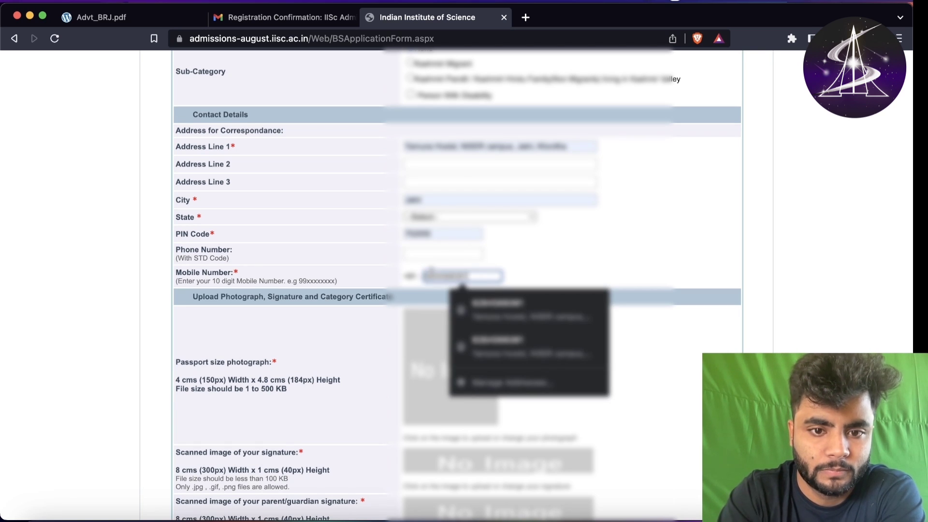
click(507, 302)
scroll(527, 267, down, 3)
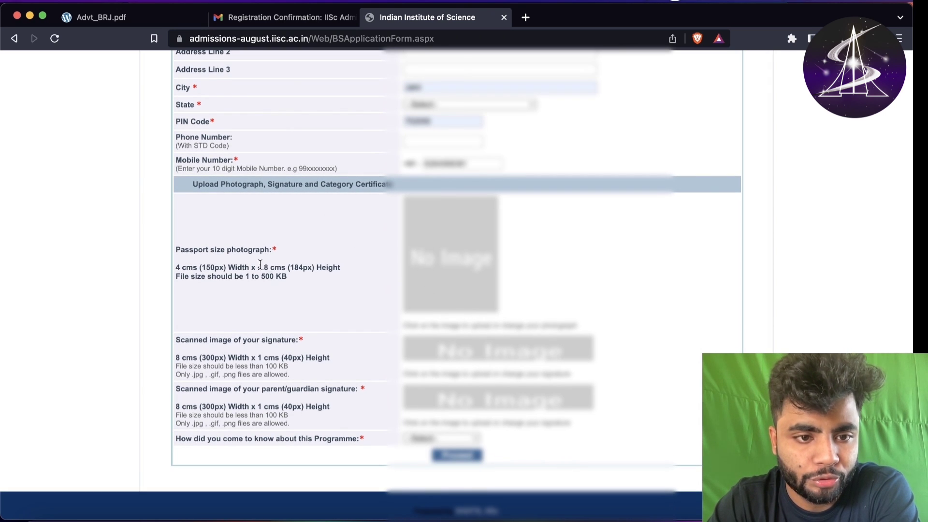
drag(243, 276, 292, 281)
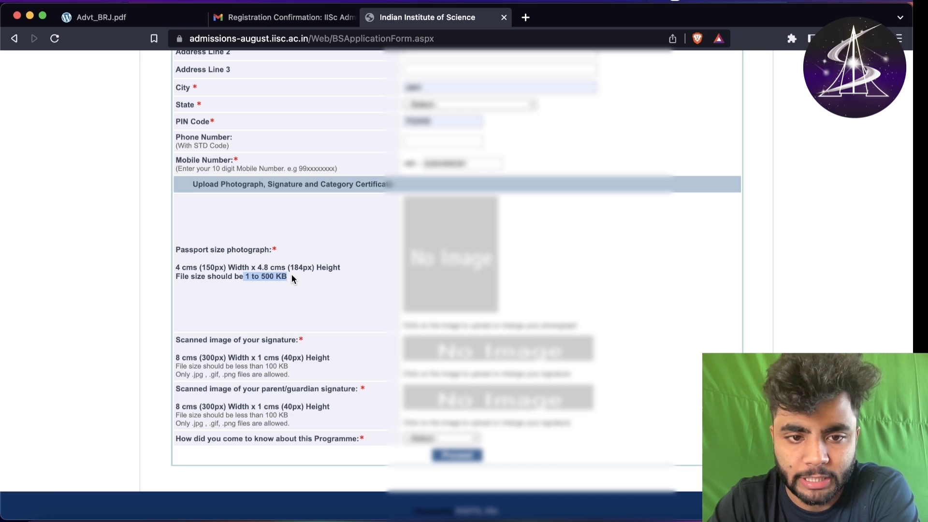
click(292, 274)
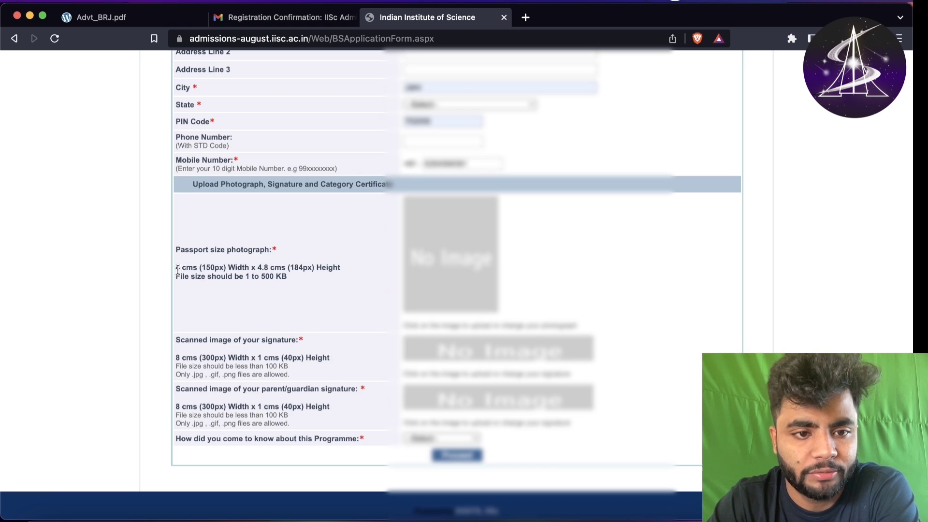
drag(178, 268, 284, 268)
click(284, 270)
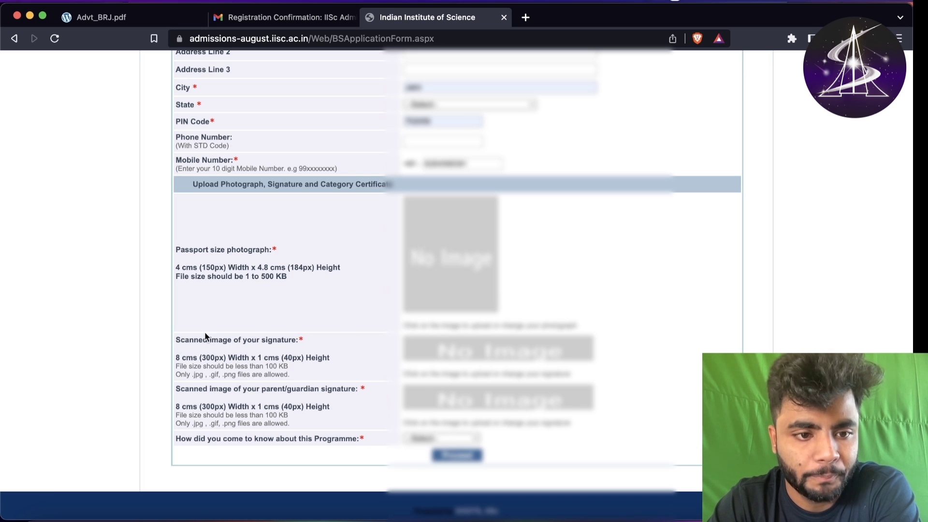
drag(310, 375, 285, 342)
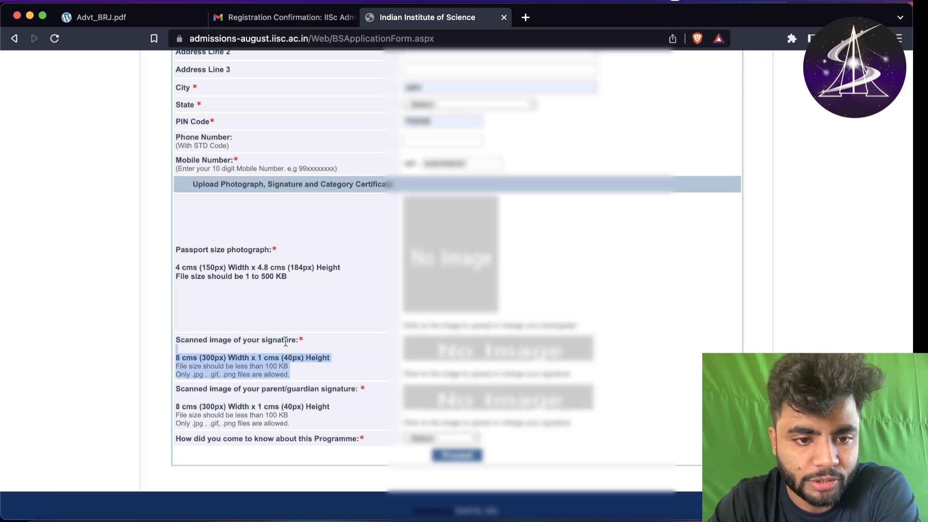
triple_click(285, 340)
click(294, 381)
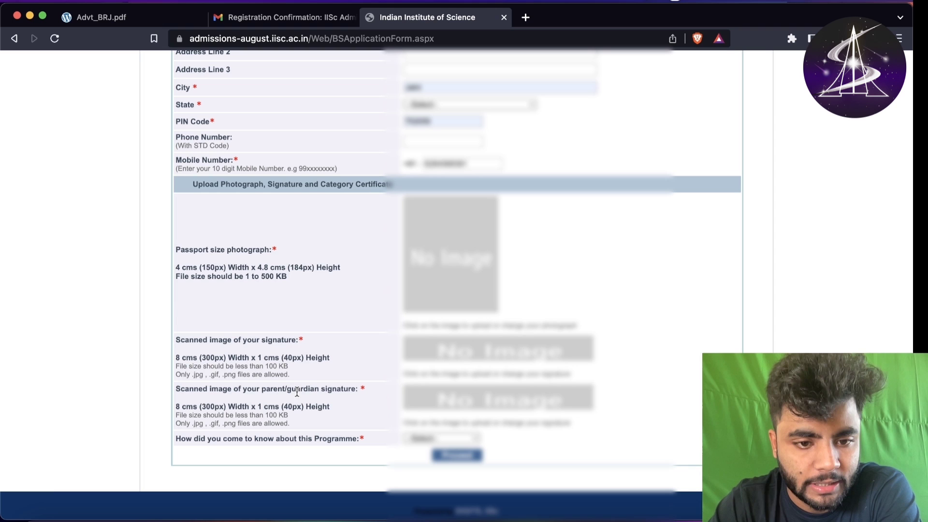
triple_click(297, 390)
click(290, 350)
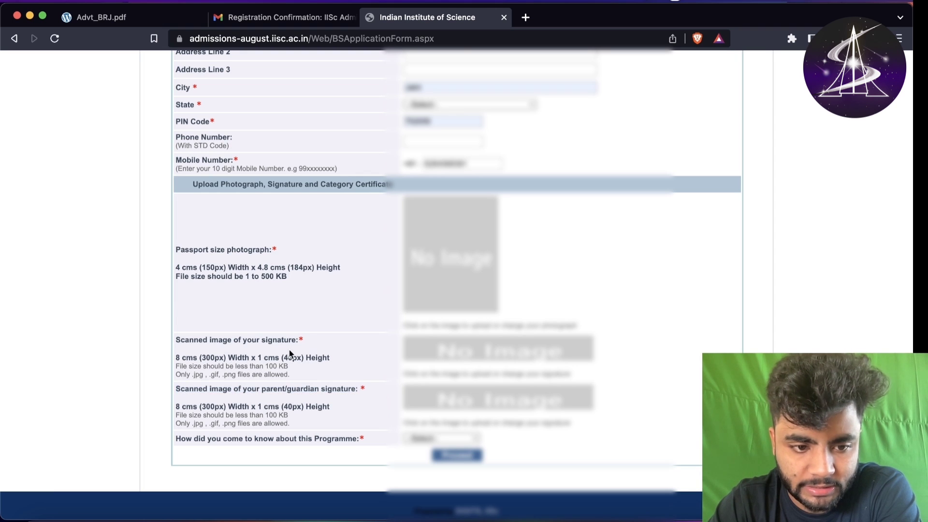
triple_click(295, 438)
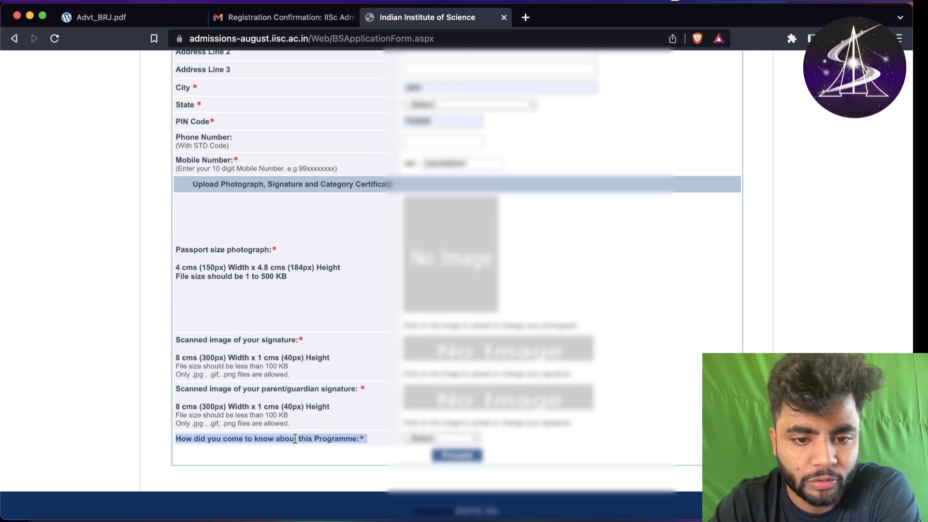
click(335, 419)
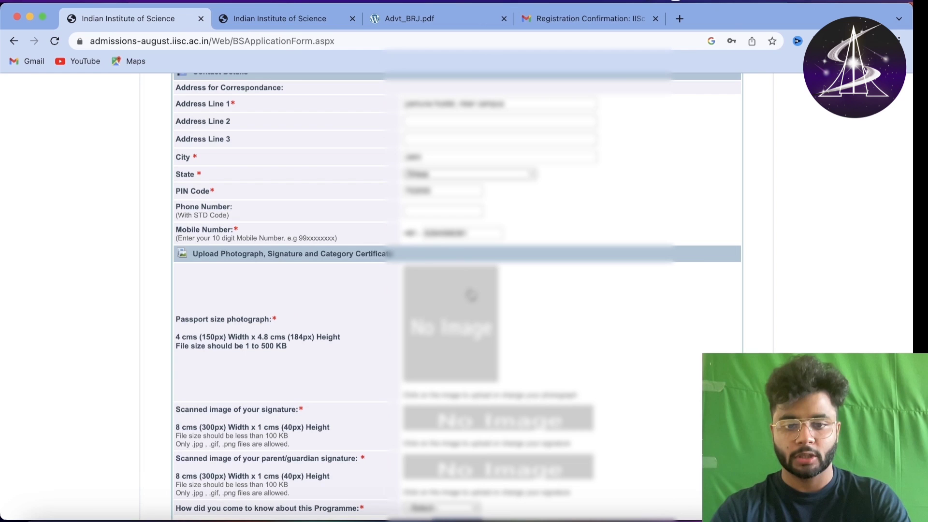
- Upload the passport-size .jpg photo from the Desktop into the photo box
scroll(466, 320, down, 1)
key(XF86MonBrightnessUp)
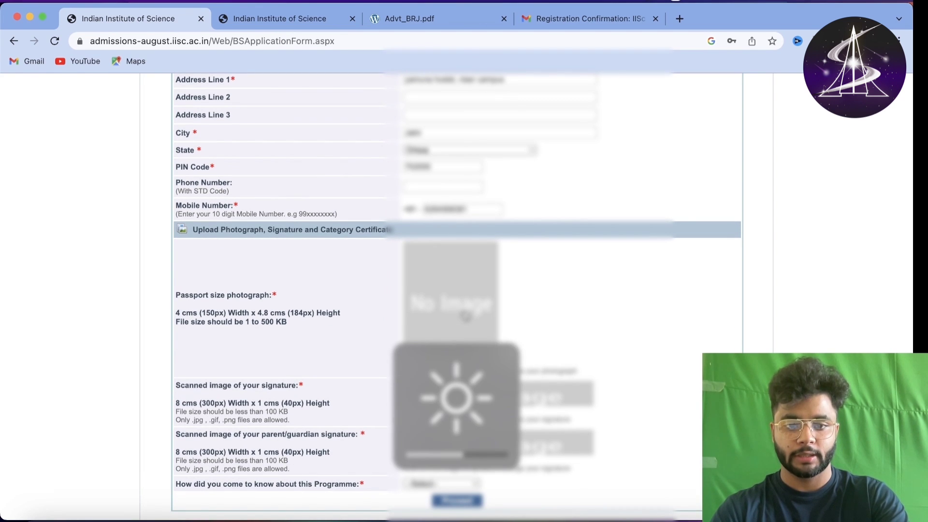
click(465, 316)
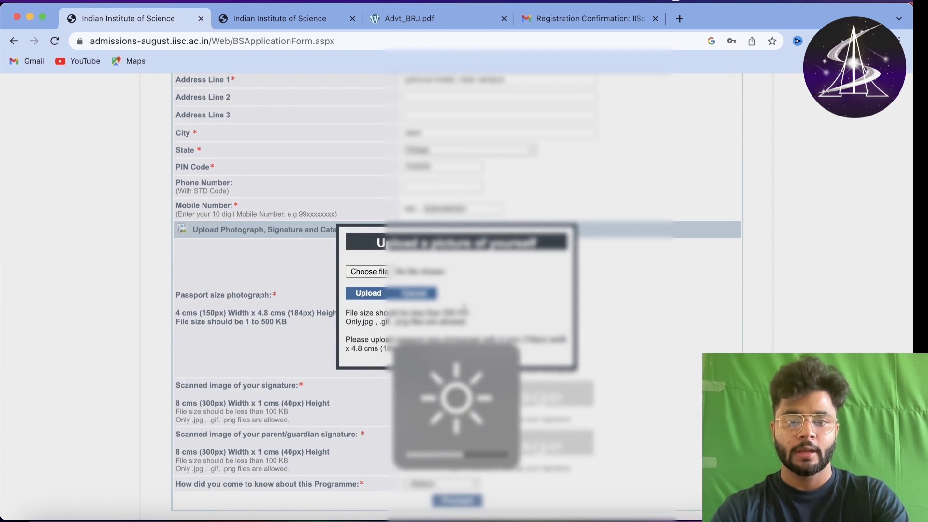
click(368, 273)
click(625, 375)
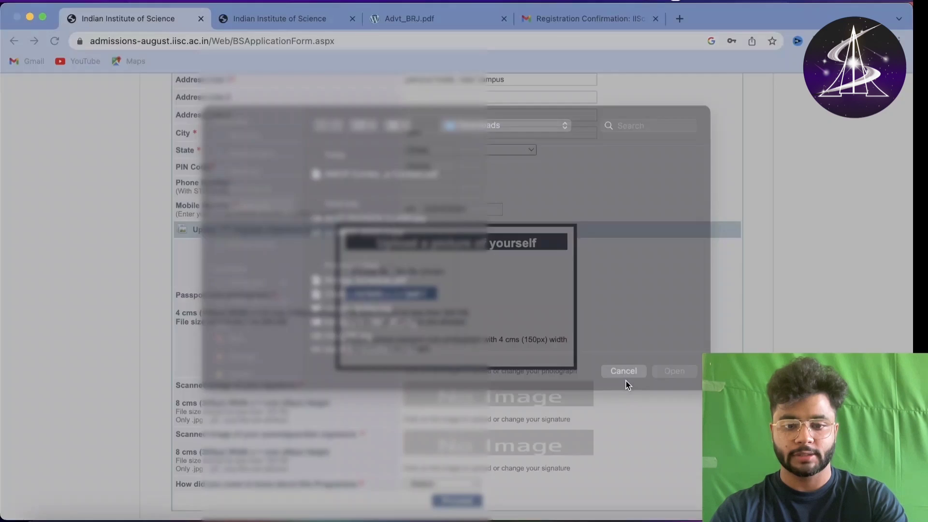
click(370, 272)
click(243, 187)
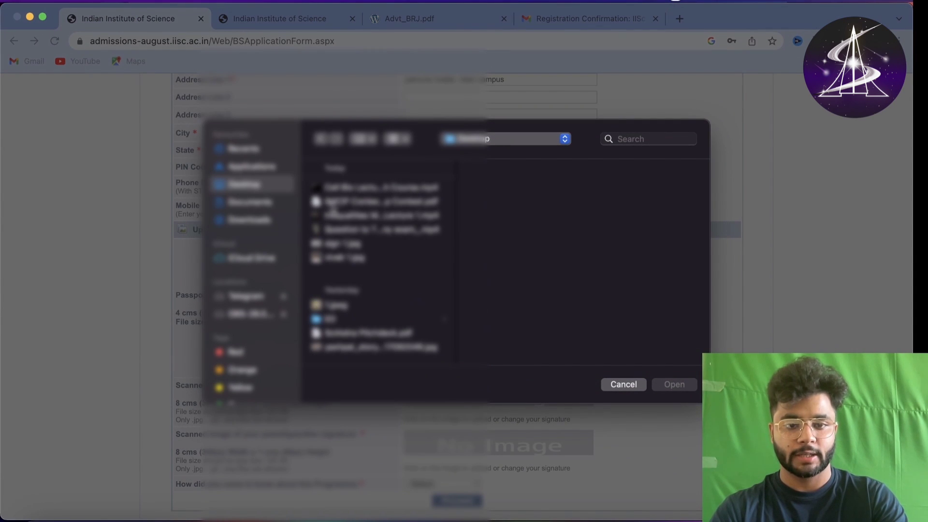
click(345, 260)
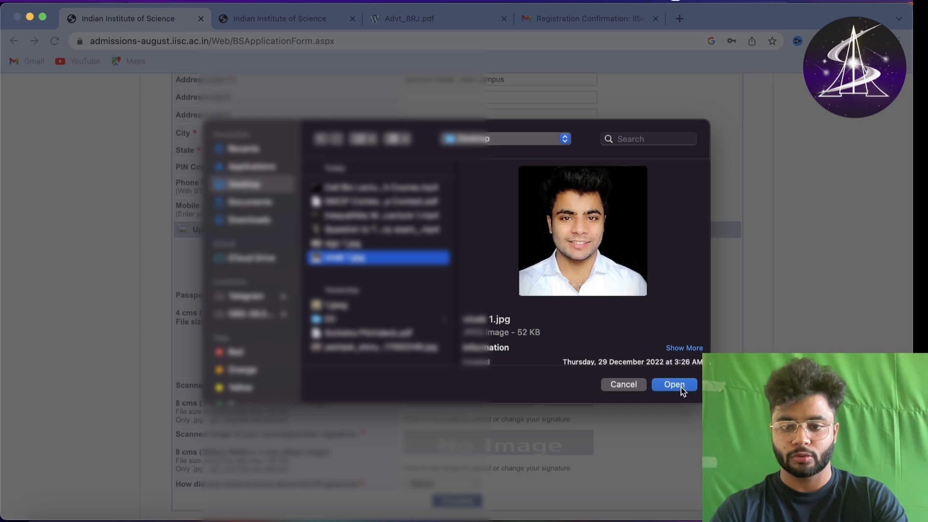
click(674, 385)
click(361, 295)
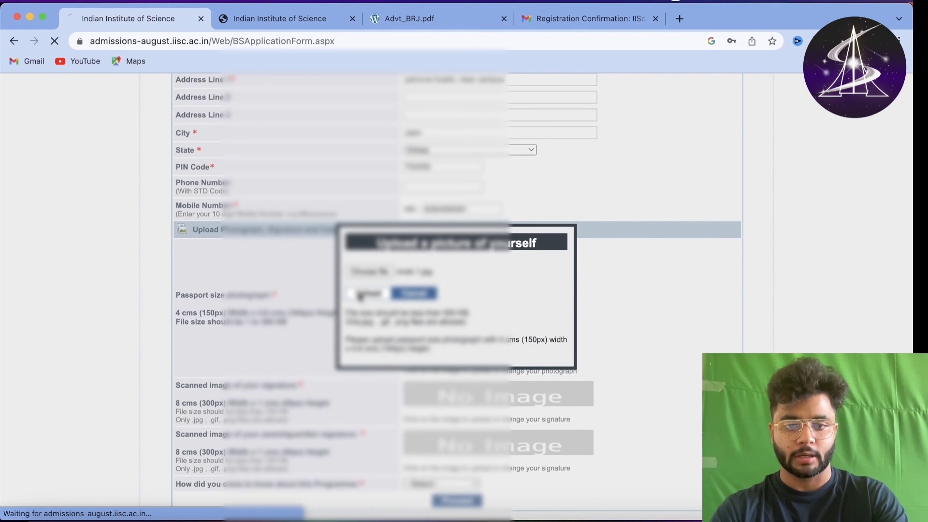
scroll(358, 296, down, 2)
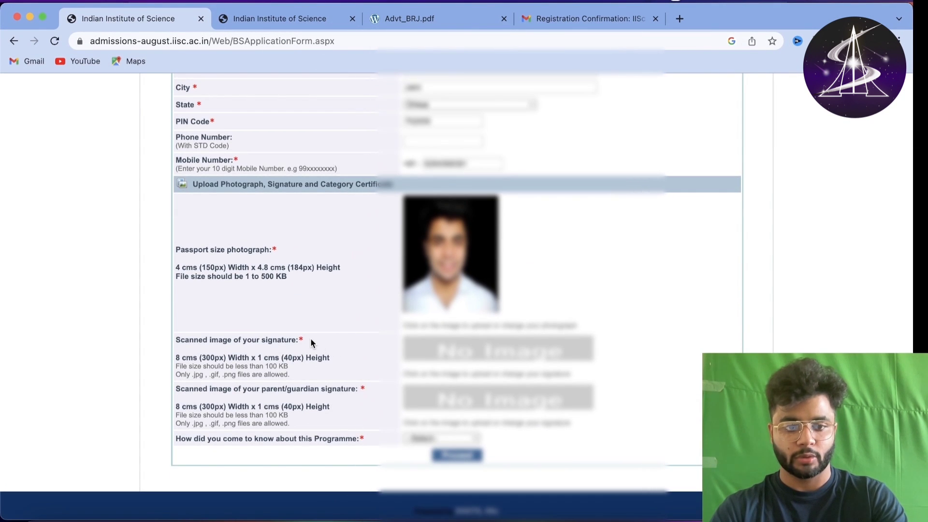
- Upload the applicant's signature image
click(467, 356)
click(365, 271)
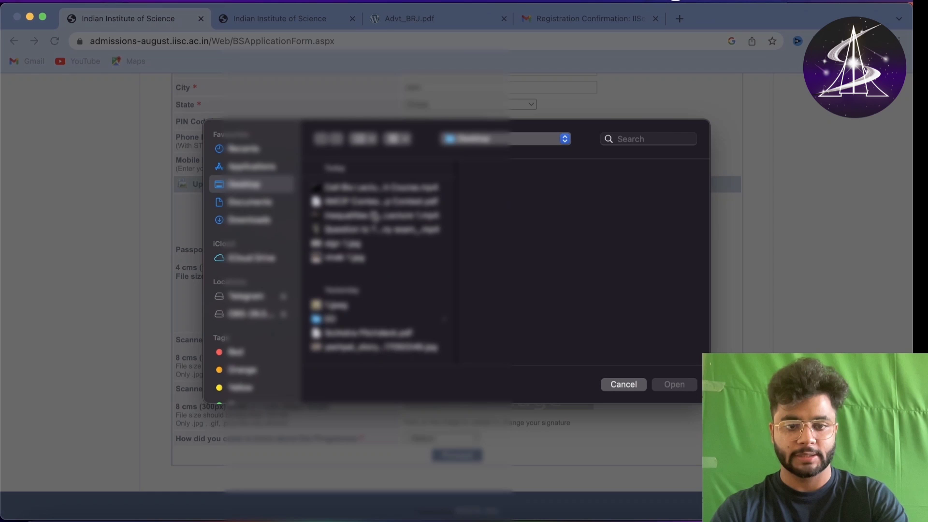
click(312, 243)
key(Return)
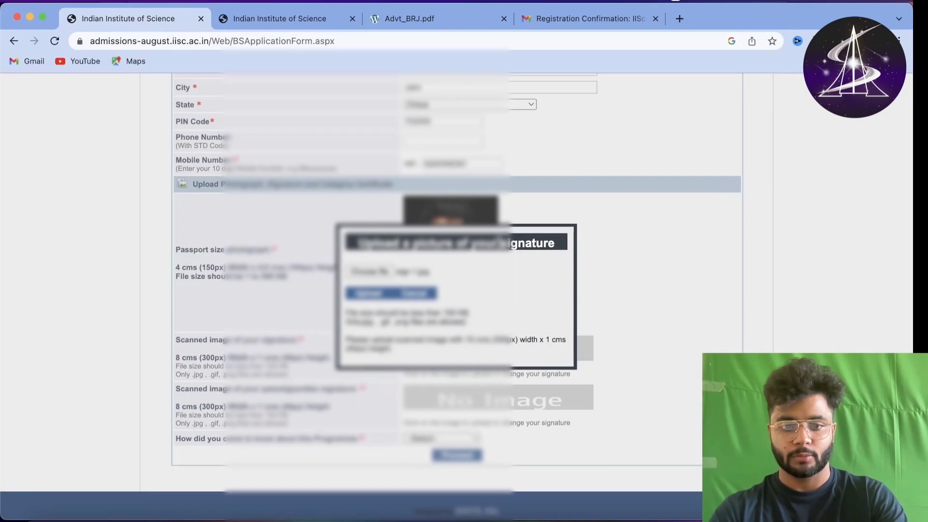
click(371, 296)
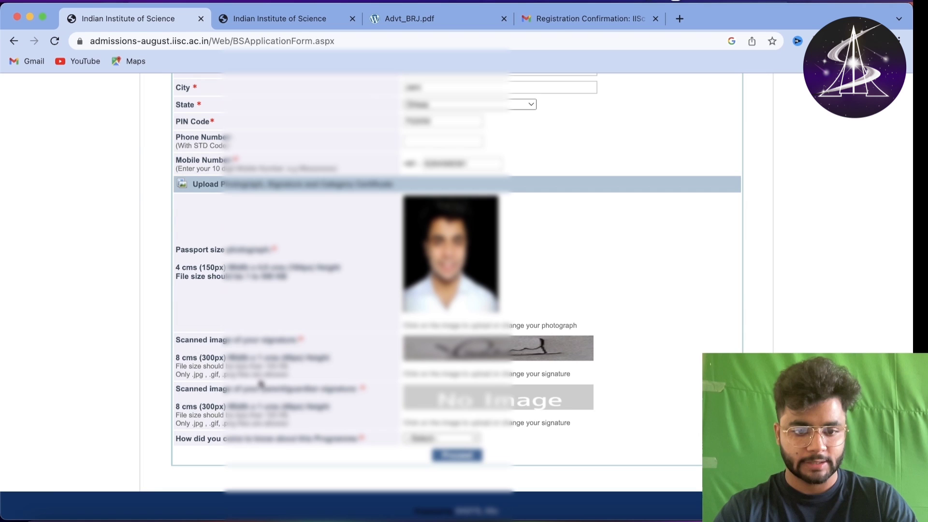
drag(274, 389, 345, 383)
click(344, 387)
- Upload the parent/guardian signature image
click(435, 412)
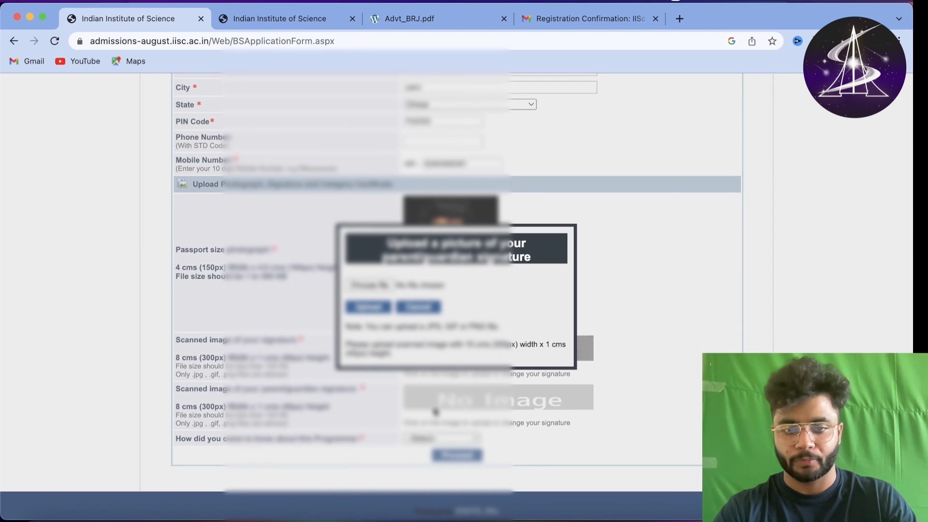
click(417, 308)
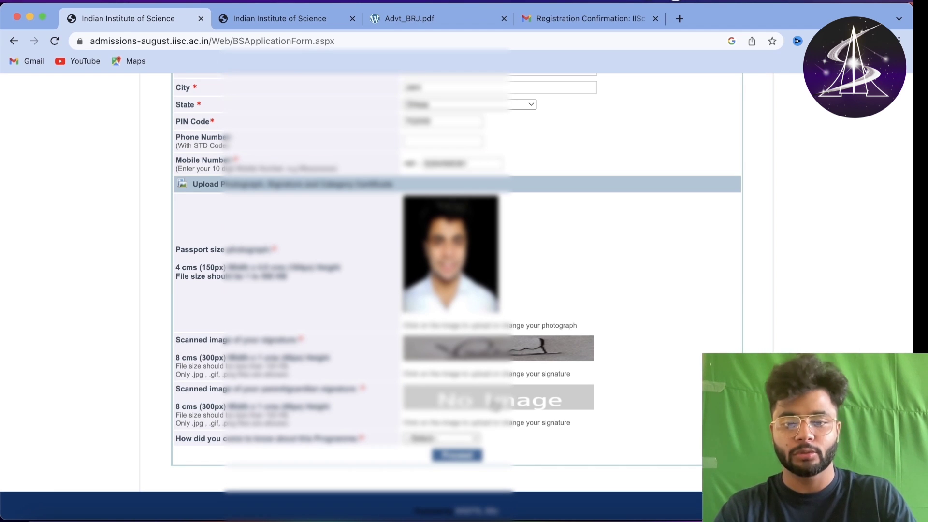
click(494, 406)
click(368, 294)
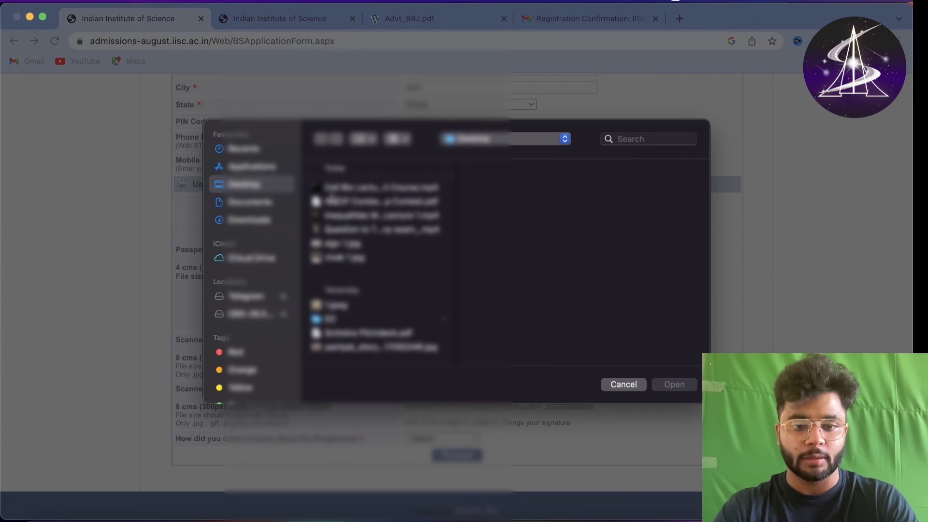
click(344, 243)
double_click(344, 243)
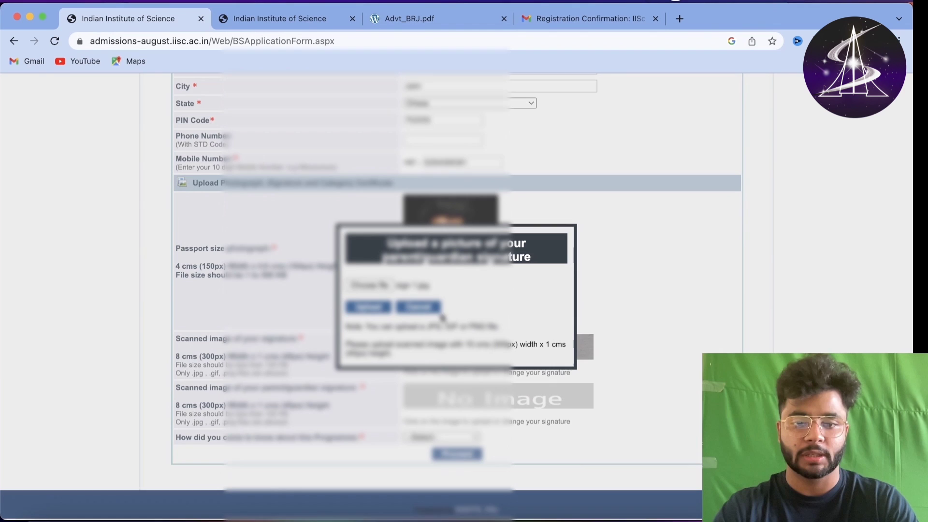
click(361, 308)
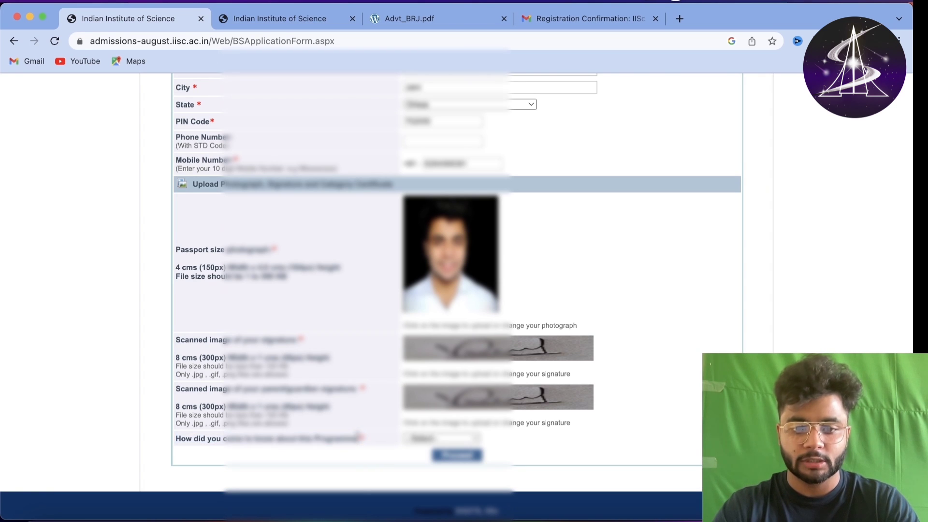
- Choose the last 'How did you come to know' option and continue to qualification details
click(420, 440)
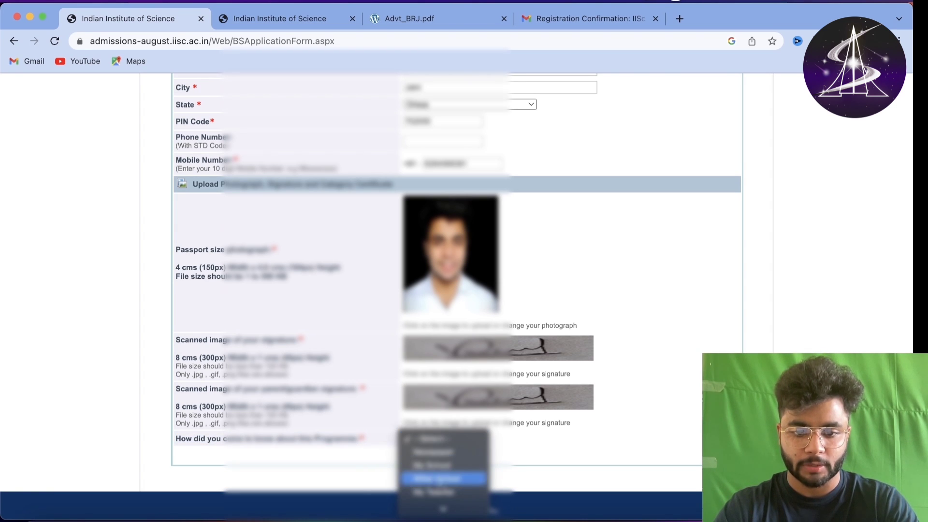
click(434, 491)
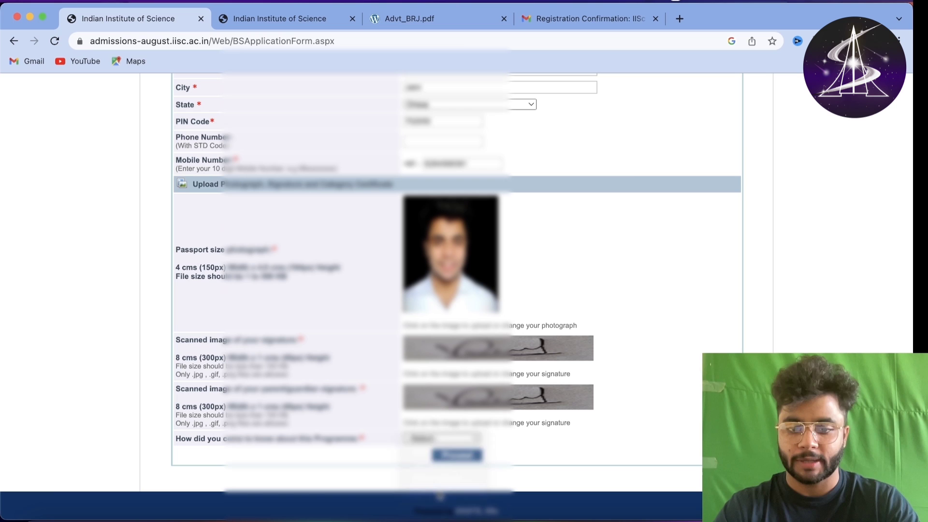
click(451, 460)
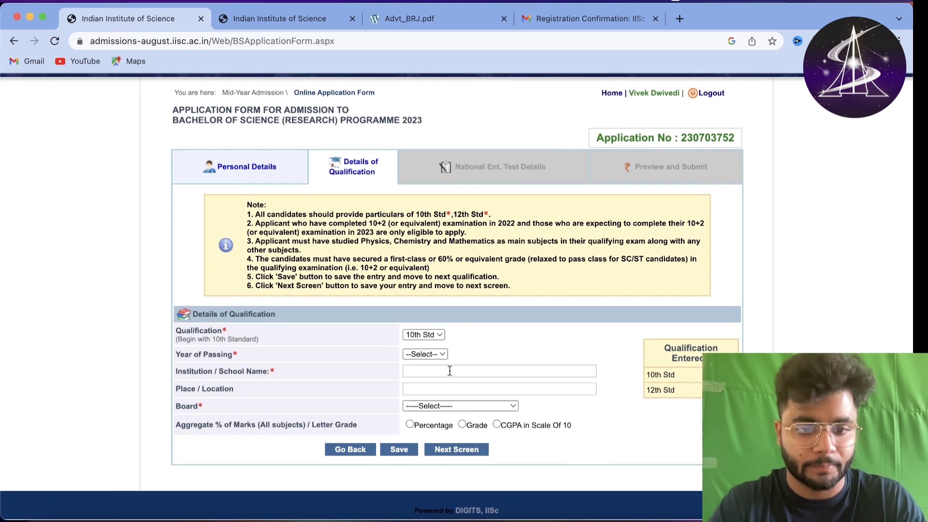
- Read through the qualification note items, highlighting each while reading
double_click(198, 332)
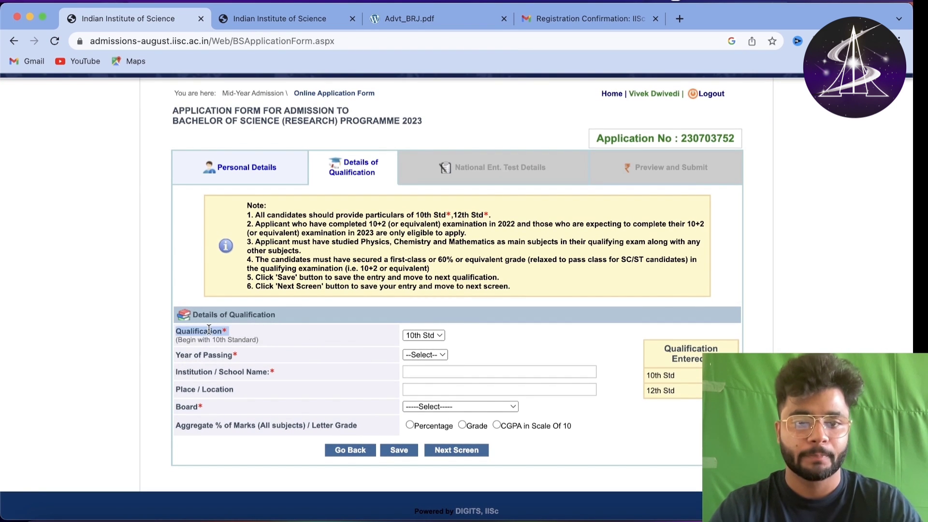
click(311, 336)
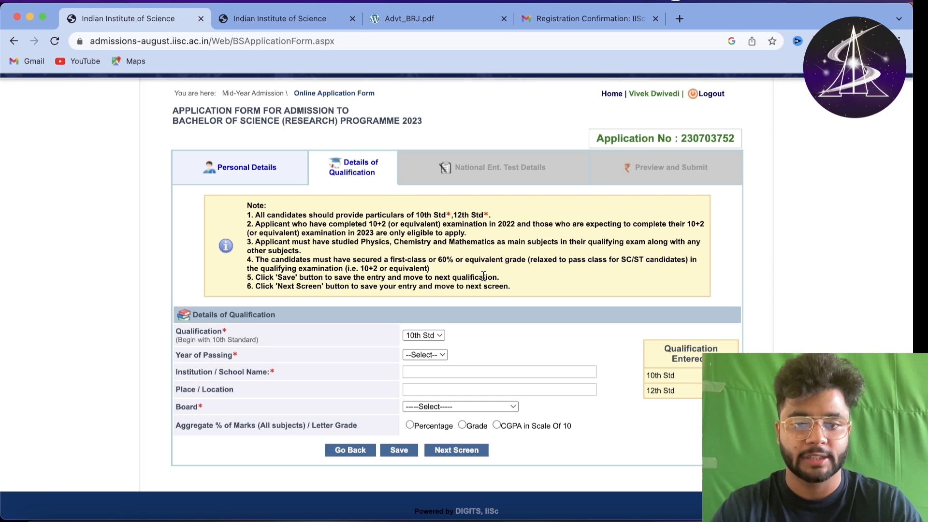
drag(511, 287, 488, 213)
click(239, 219)
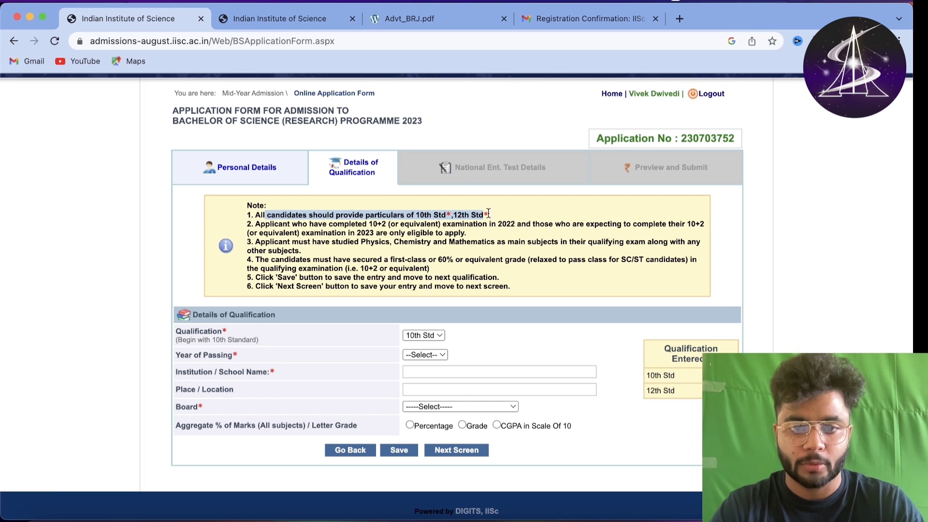
click(441, 212)
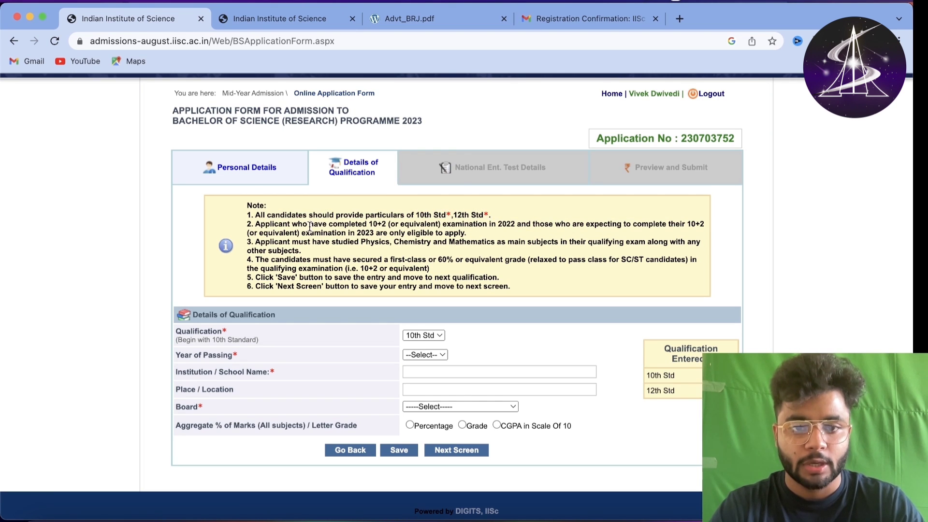
drag(310, 227, 483, 223)
click(498, 222)
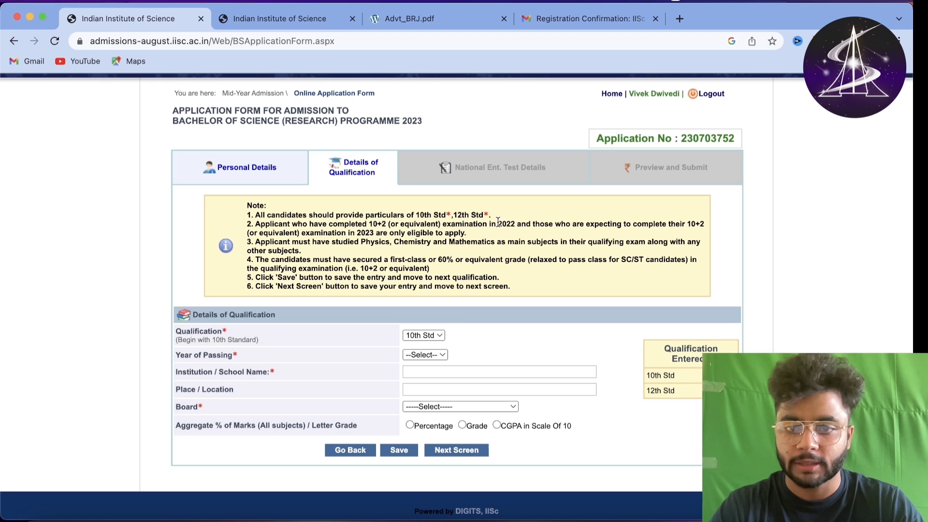
click(537, 221)
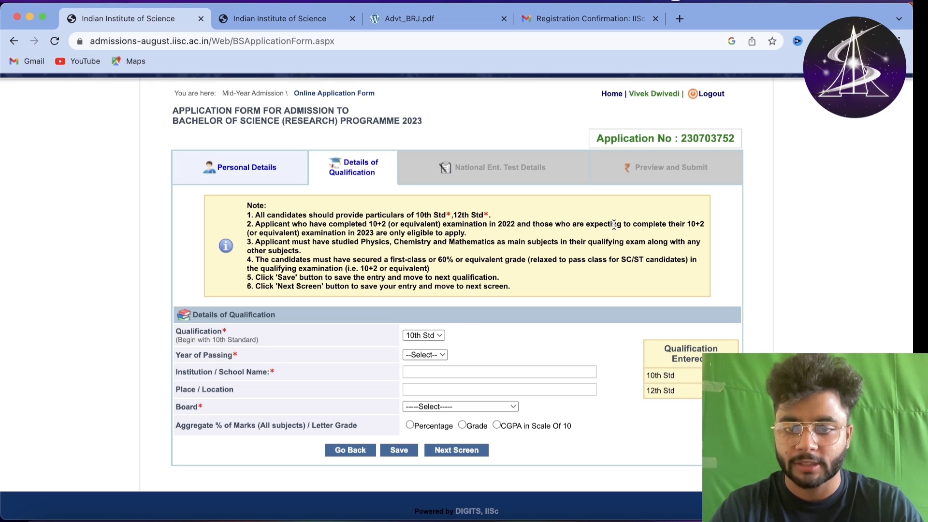
drag(614, 224, 576, 243)
click(477, 234)
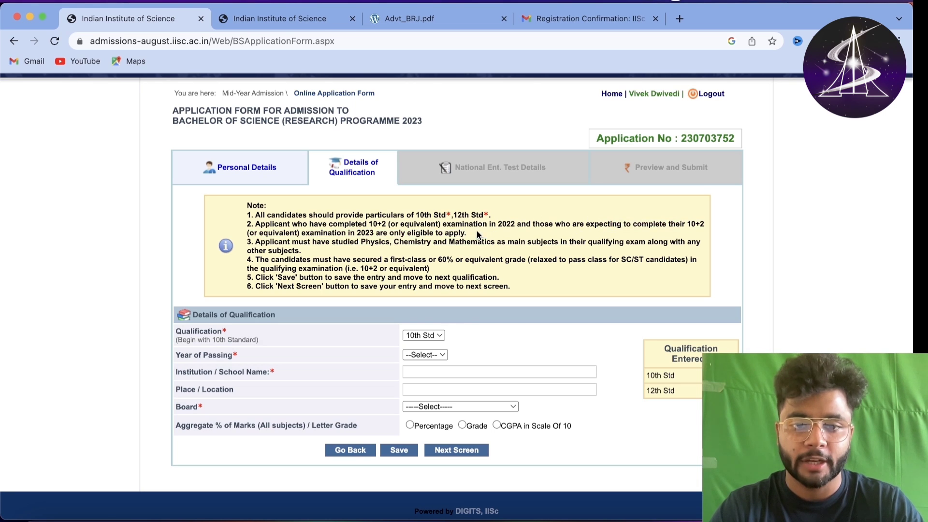
triple_click(435, 231)
triple_click(403, 242)
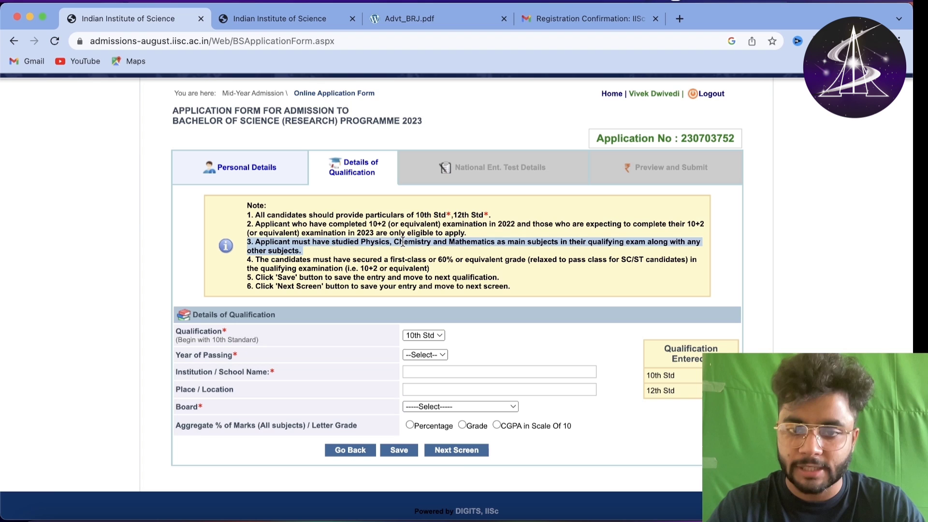
click(403, 242)
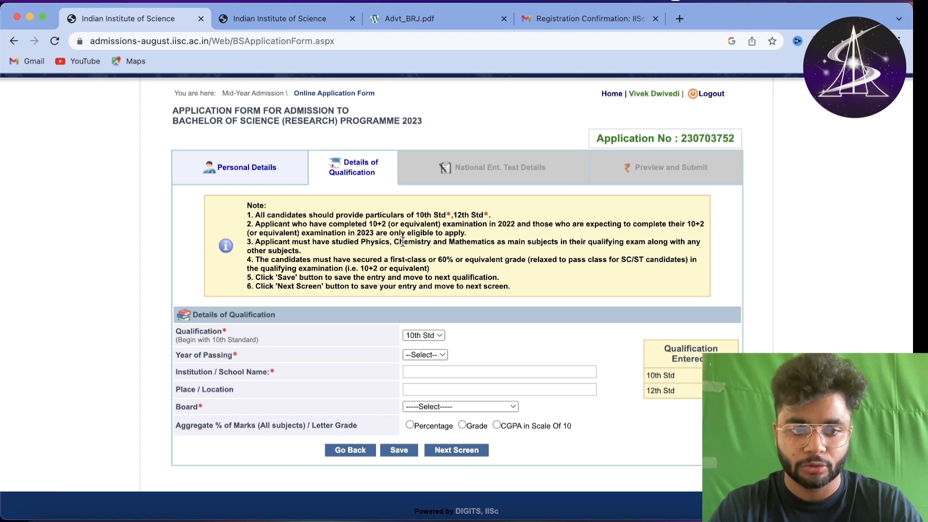
triple_click(403, 242)
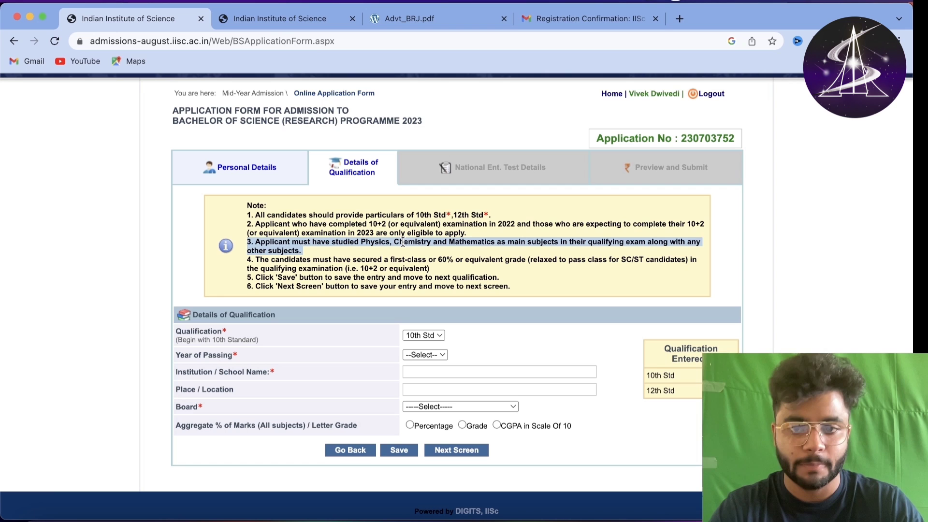
click(403, 242)
double_click(341, 260)
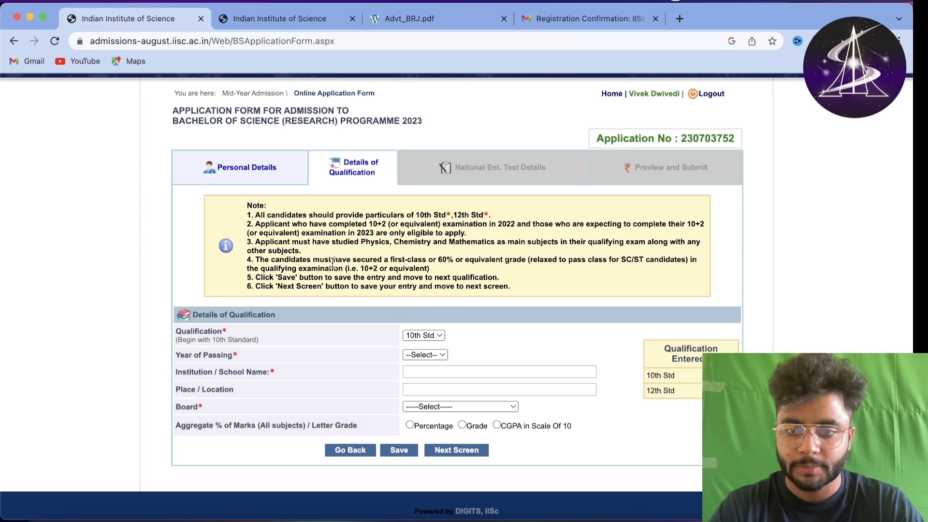
triple_click(333, 263)
click(453, 271)
drag(473, 281, 280, 204)
click(281, 204)
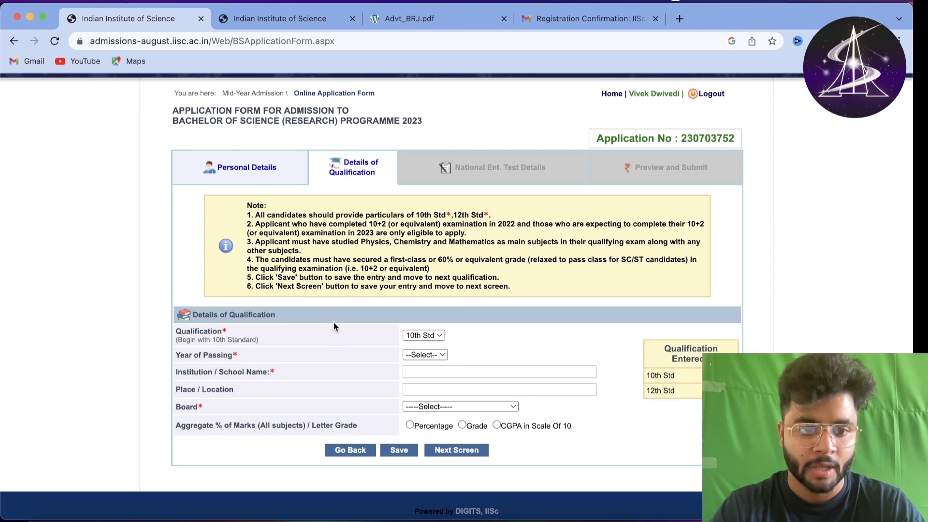
- Set the qualification to 10th Std with year of passing 2020
click(428, 336)
click(429, 349)
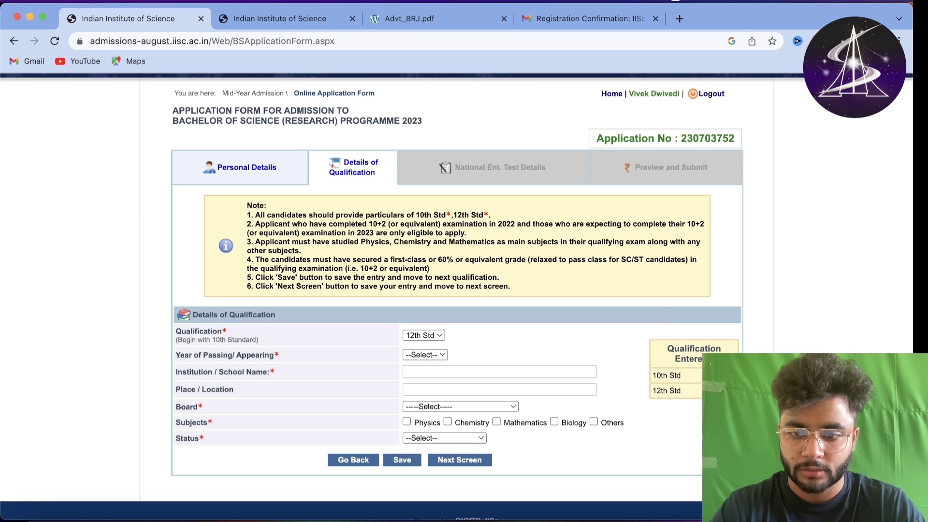
click(418, 337)
click(422, 321)
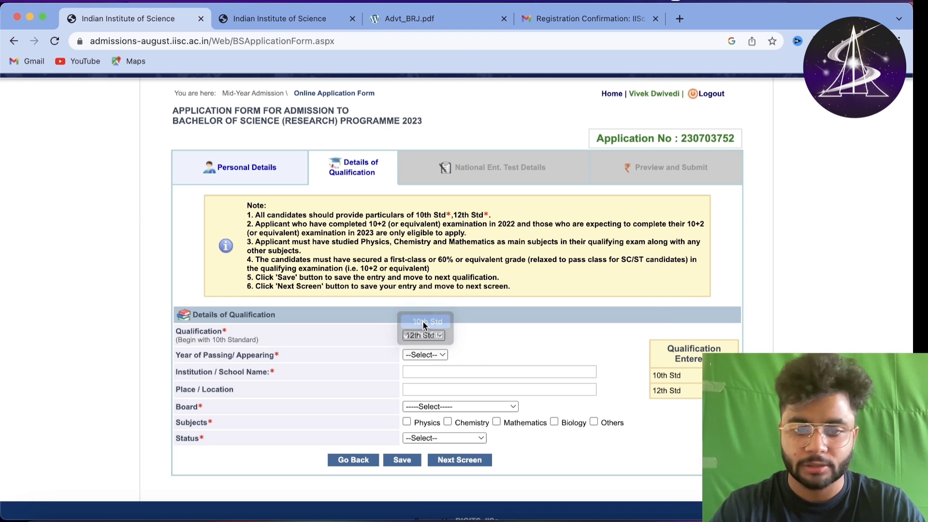
click(423, 357)
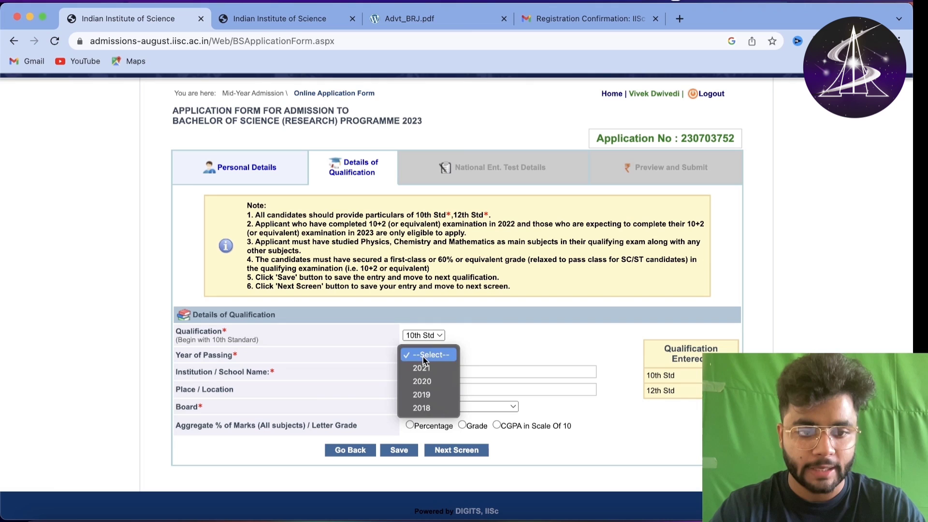
click(436, 385)
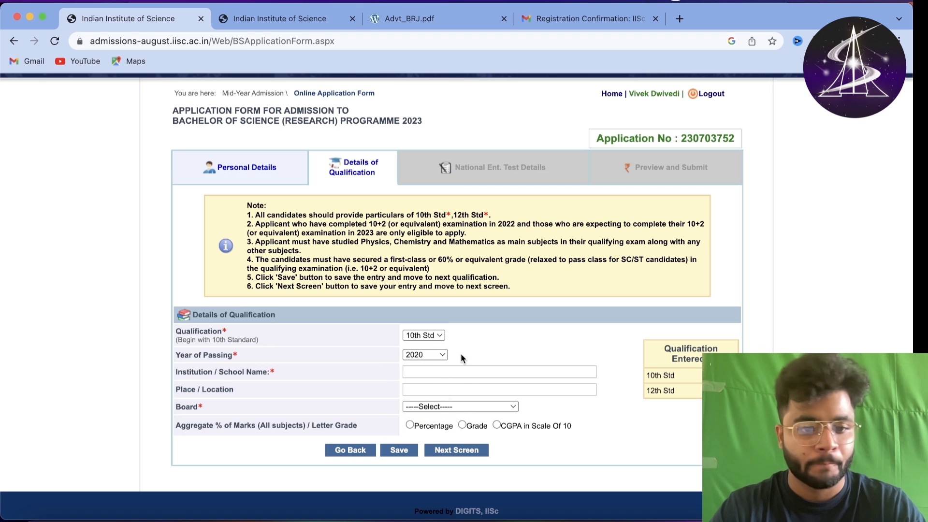
- Enter the school name starting 'Maharaj' and the location Rewa
click(424, 372)
text(M)
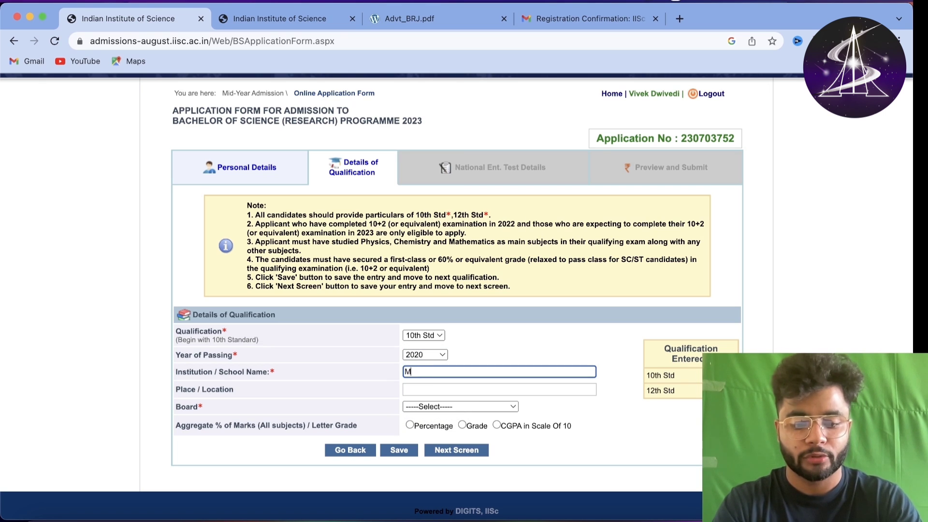
text(aharaj)
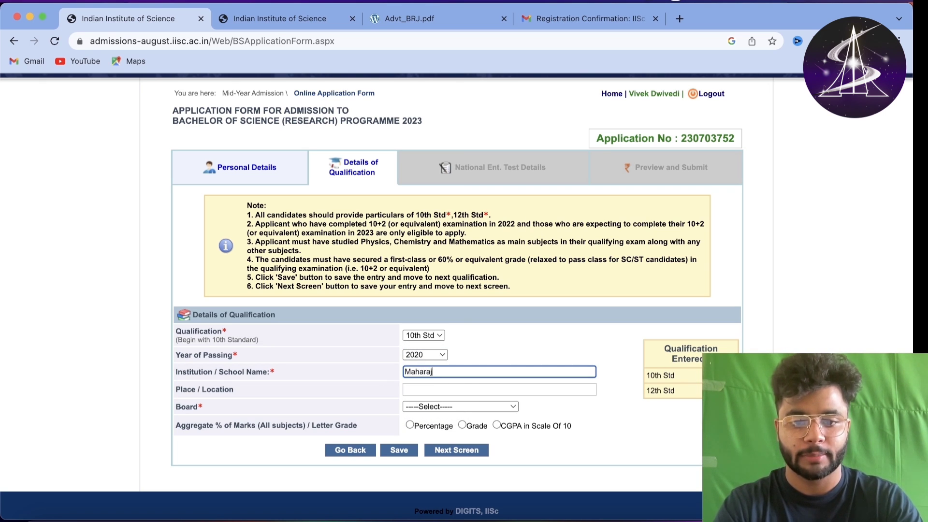
text(School)
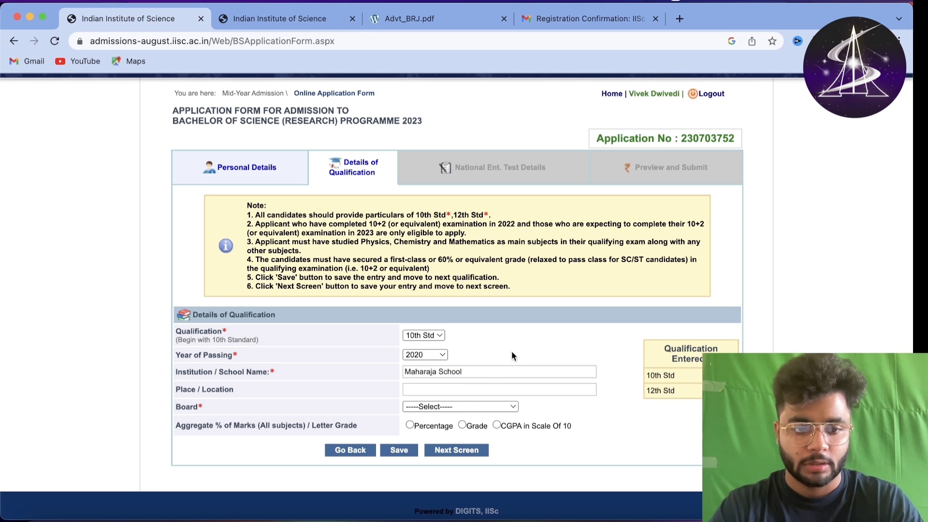
click(442, 391)
text(Rewa)
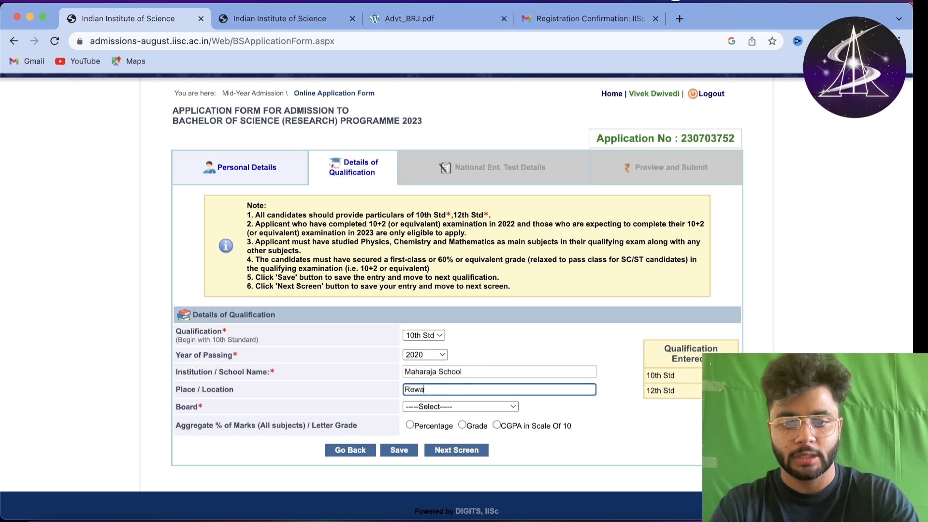
click(510, 340)
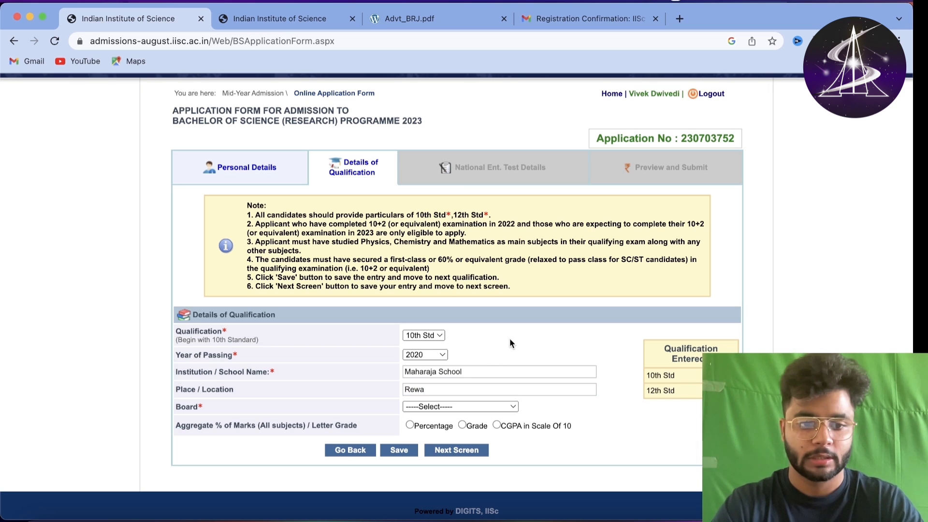
- Set board to CBSE with a CGPA of 10 and save the 10th Std entry
click(439, 406)
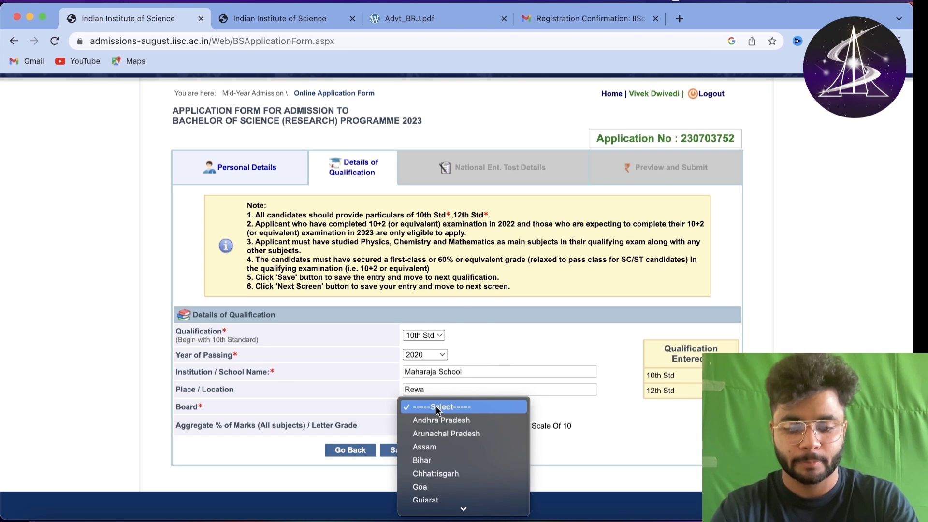
text(cbse)
key(Return)
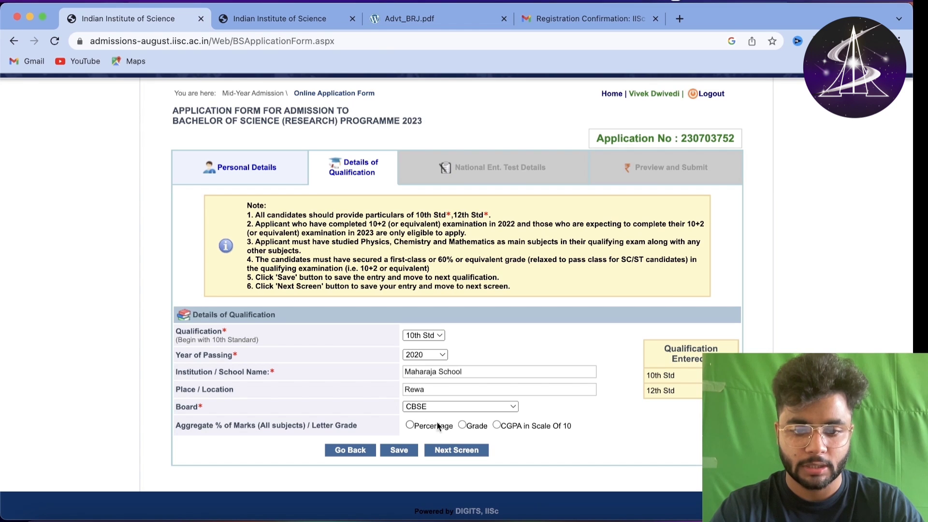
click(497, 425)
click(428, 446)
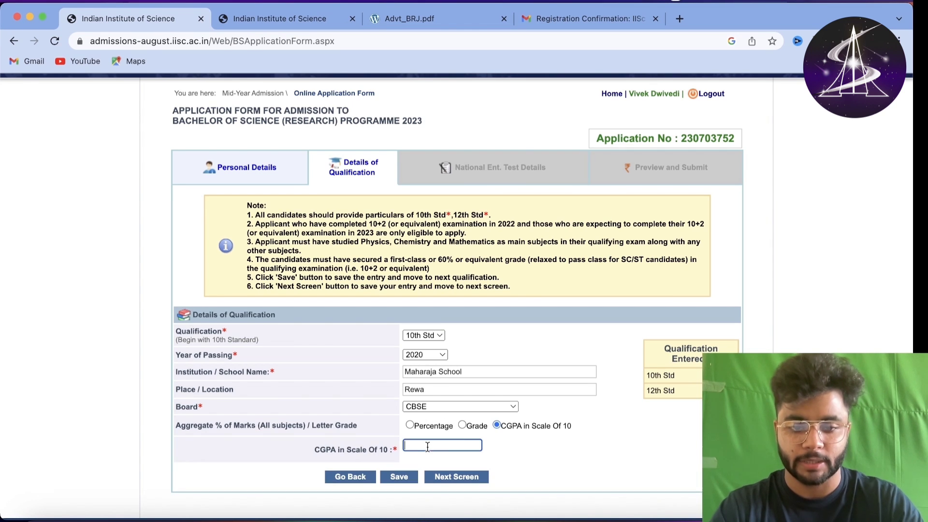
text(10)
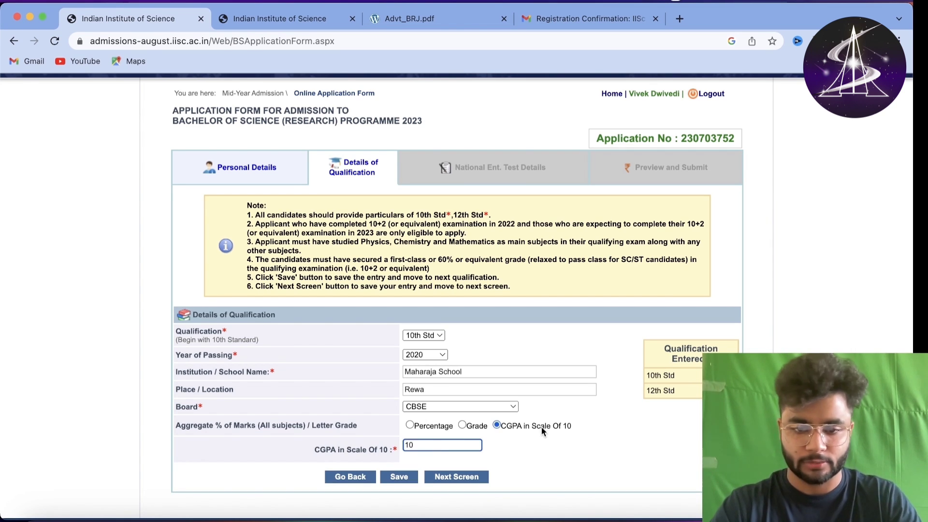
click(542, 427)
click(400, 476)
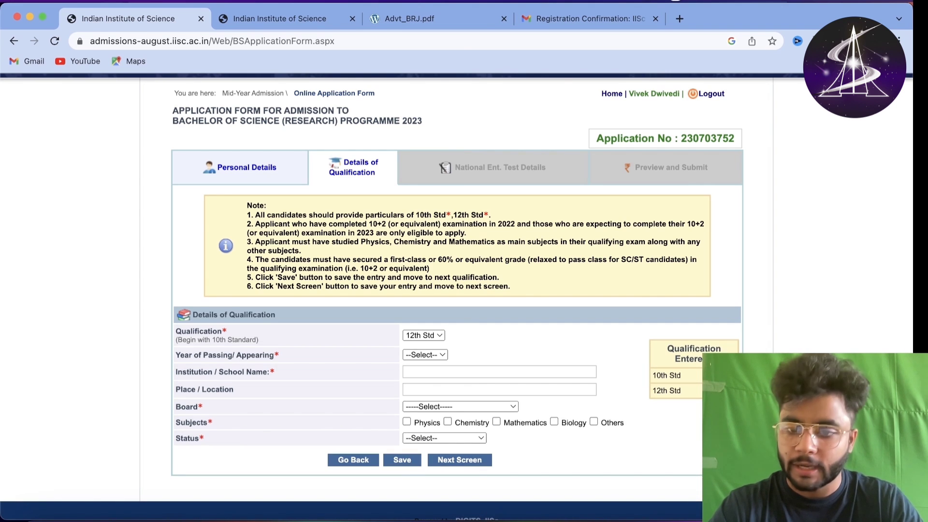
- Add a 12th Std qualification passed in 2022 with a placeholder institution name and place Rewa
drag(681, 376, 725, 361)
click(689, 382)
click(424, 335)
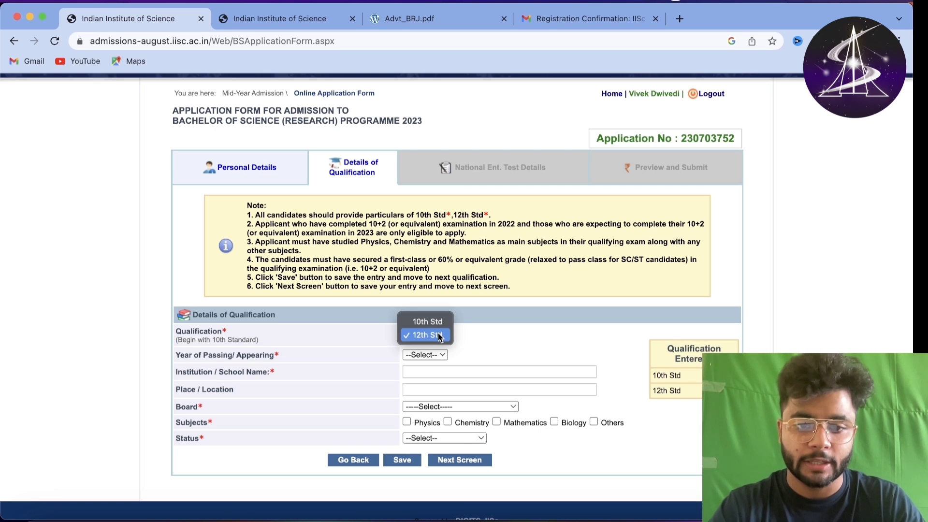
click(464, 338)
click(425, 355)
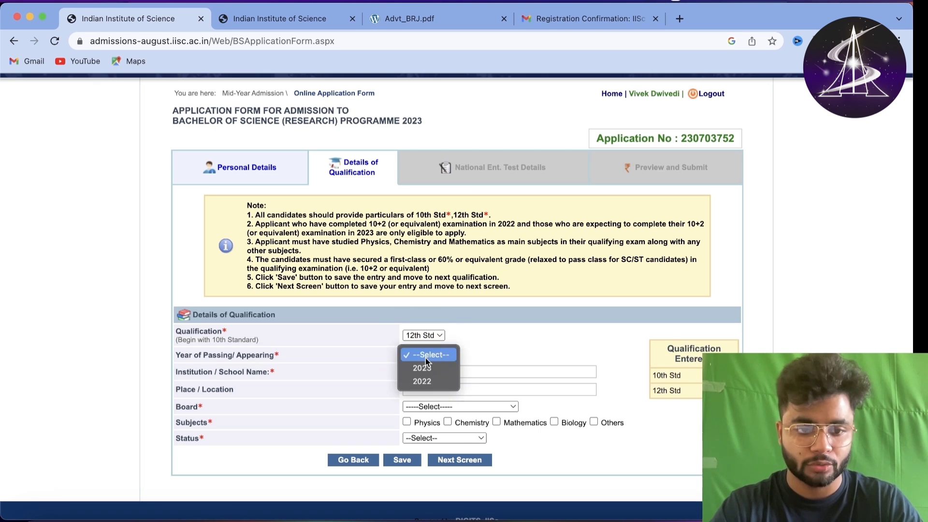
click(430, 382)
click(447, 373)
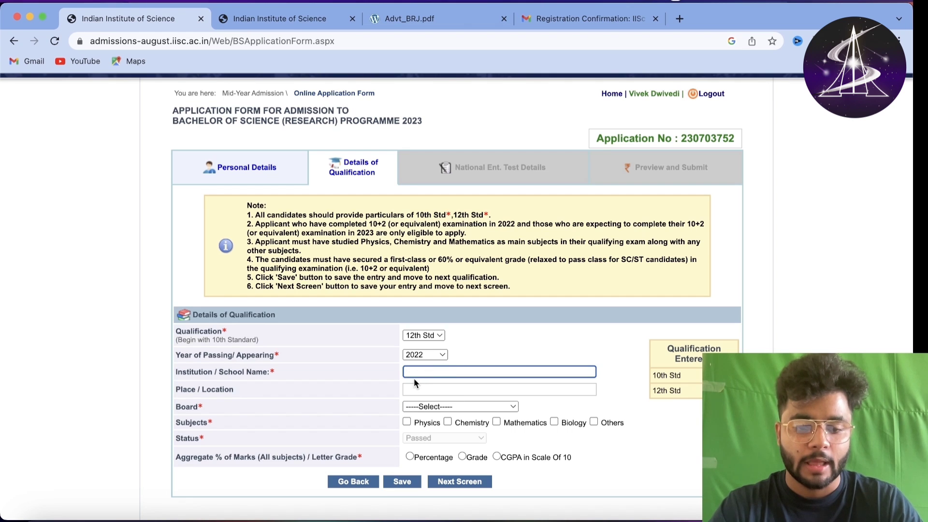
text(sfkdbjvcnwdk)
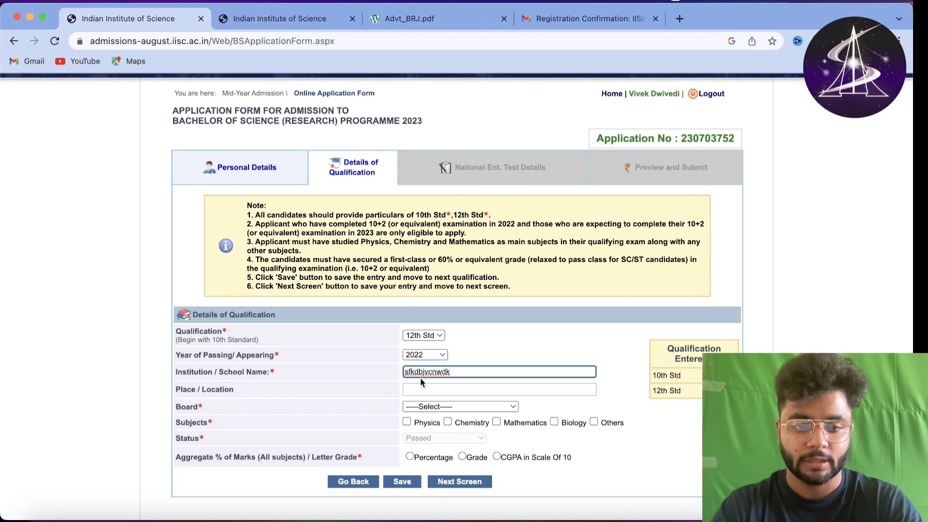
click(429, 387)
text(Re)
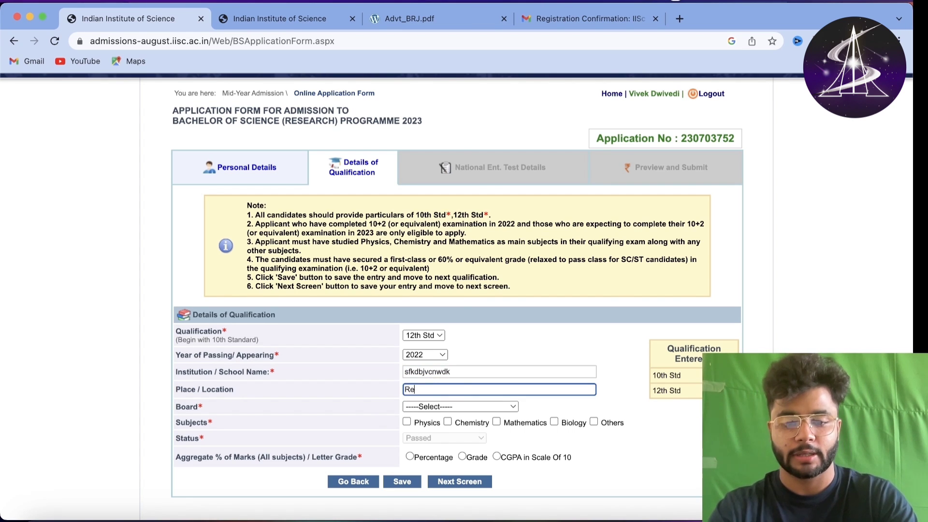
text(awa)
text(a)
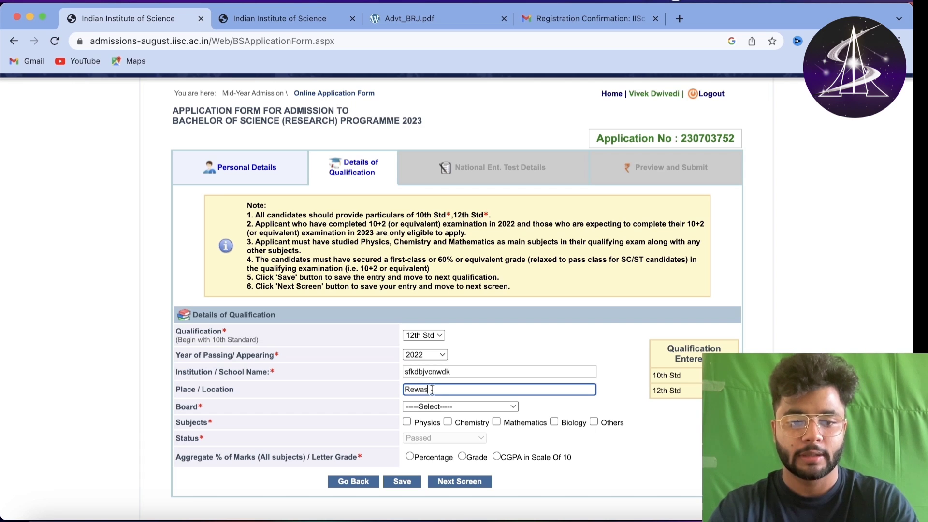
- Choose CBSE as the board and tick Physics, Chemistry, Mathematics and Others as subjects
click(434, 407)
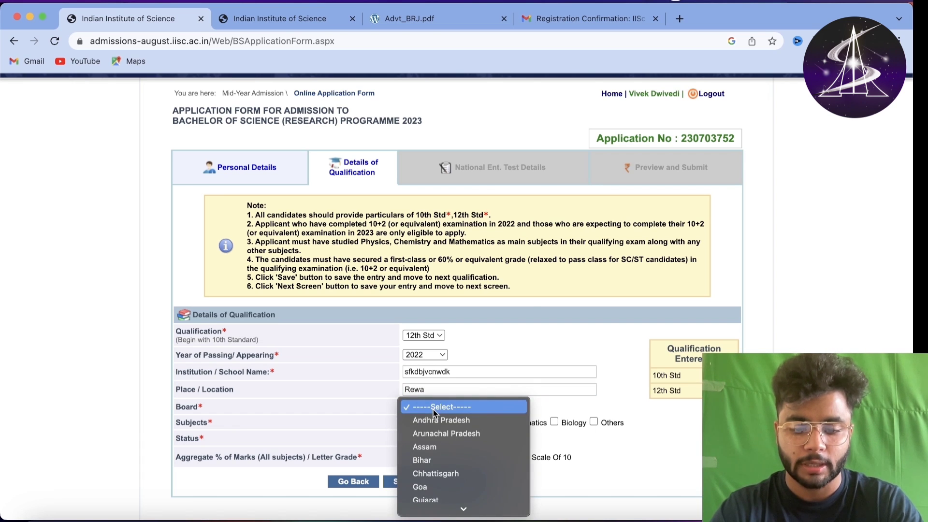
key(c)
key(b)
key(Return)
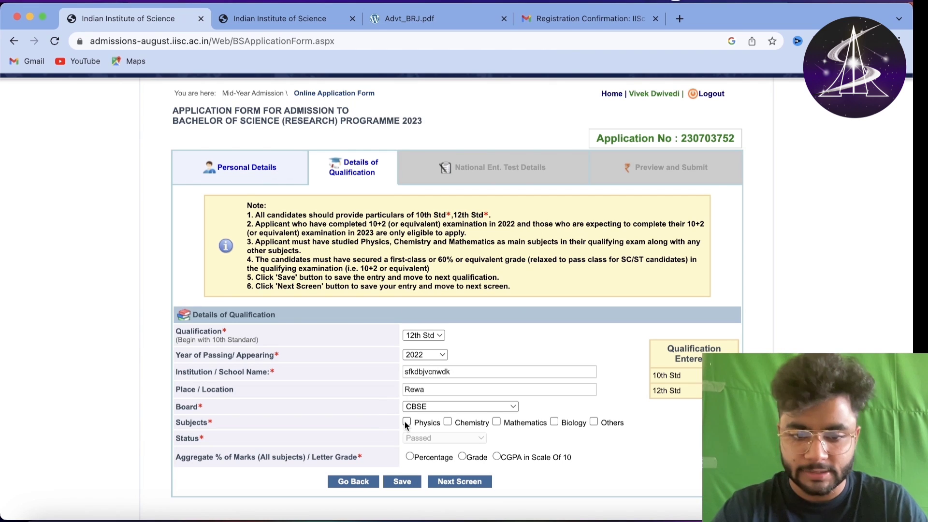
click(407, 423)
click(448, 422)
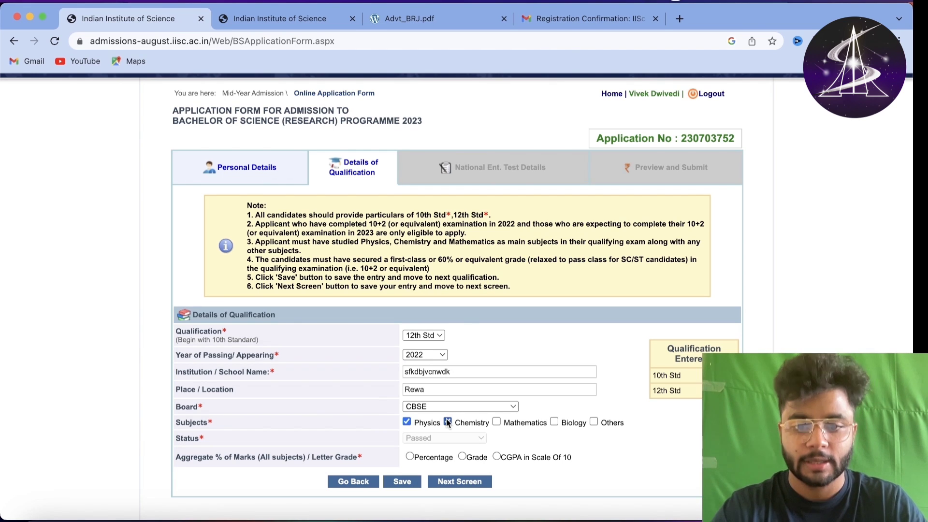
click(497, 423)
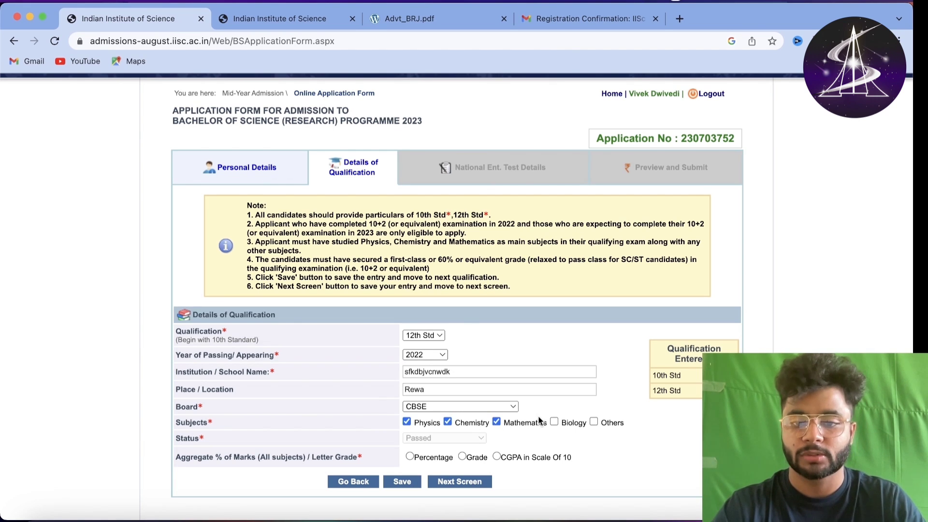
click(594, 422)
- List Physical Education and English as the other 12th Std subjects
scroll(399, 442, down, 2)
click(441, 395)
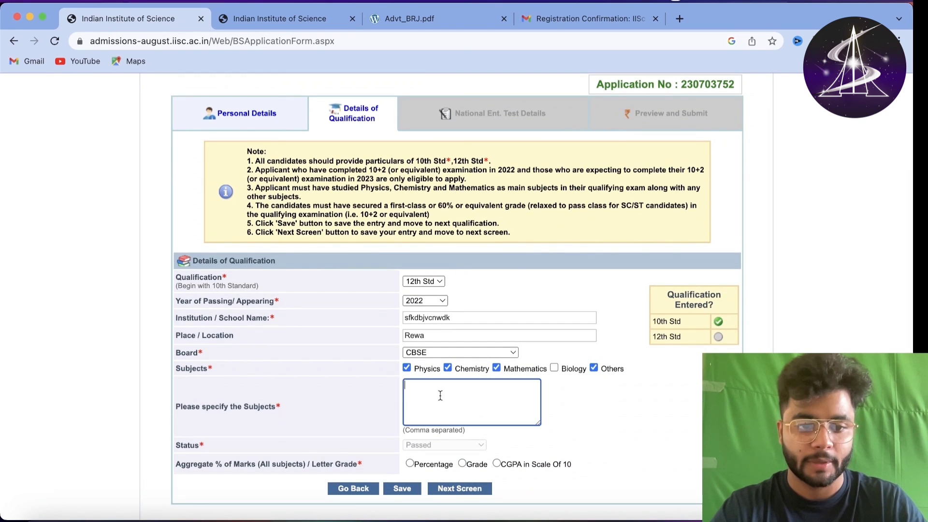
click(594, 369)
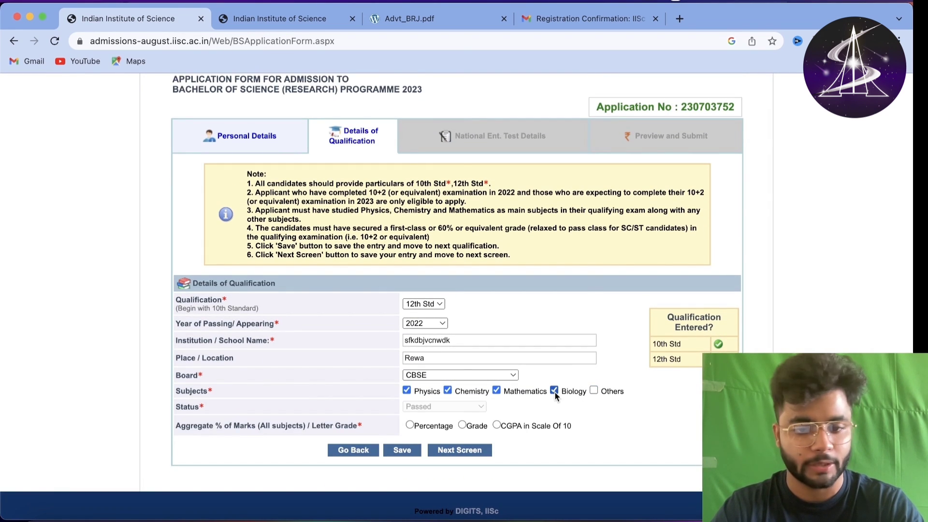
click(595, 390)
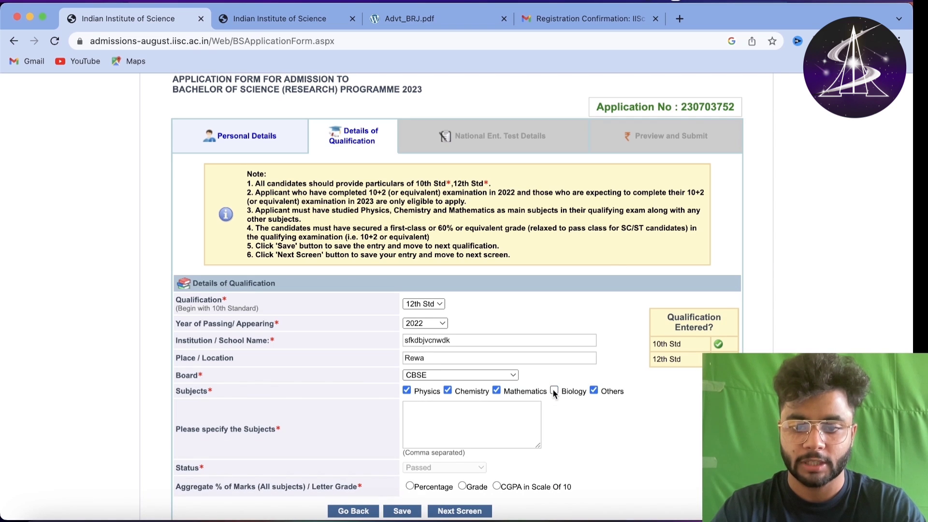
click(417, 417)
text(Ph)
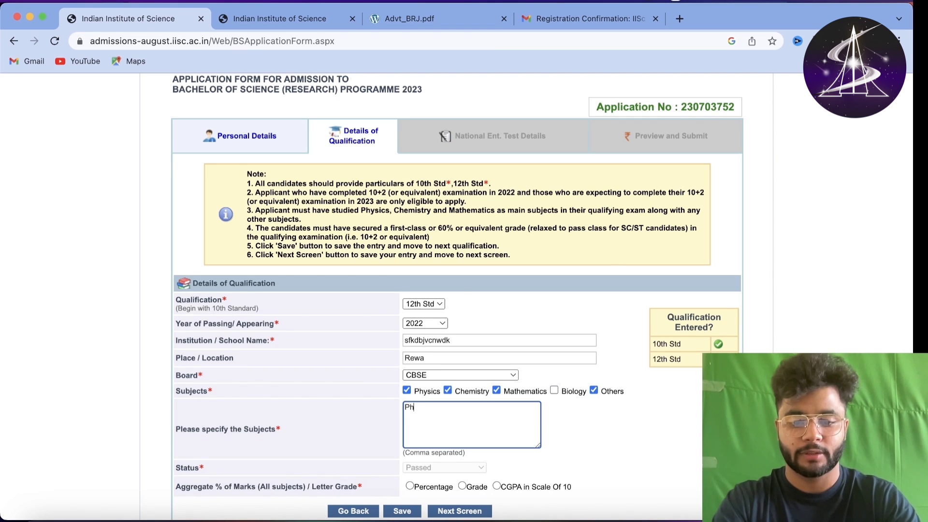
text(ysics)
text(l )
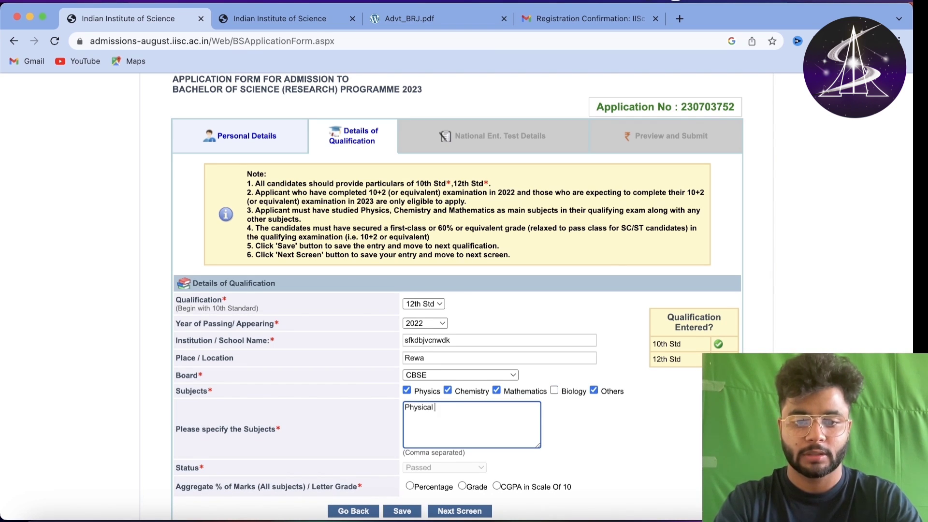
text(Educatin)
key(BackSpace)
text(on )
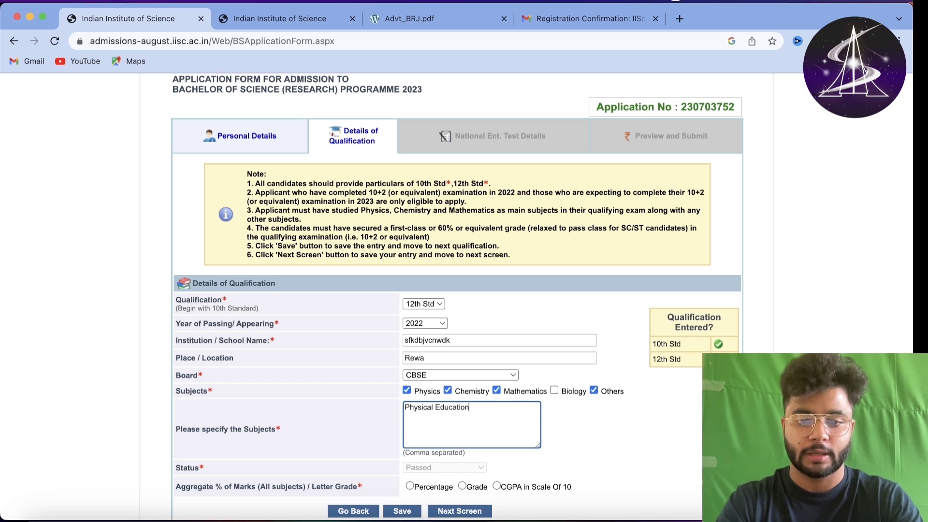
text(Engl)
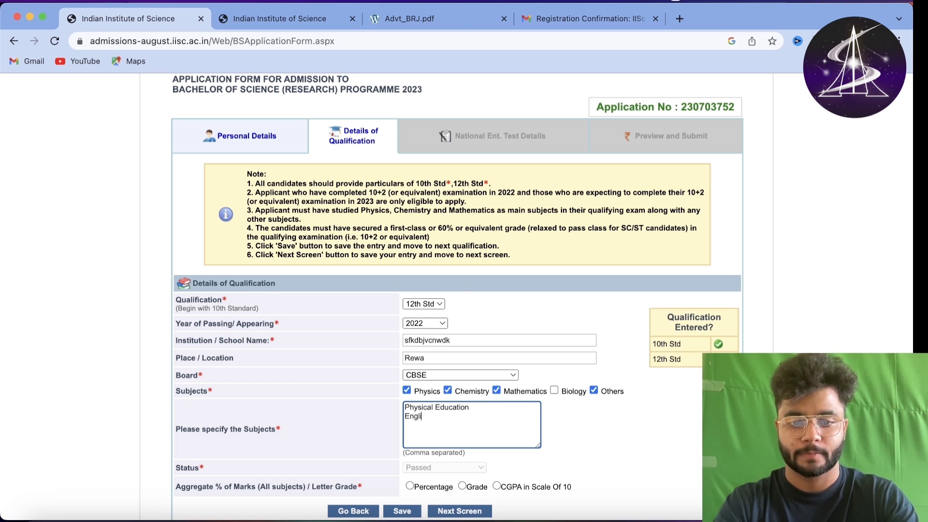
text(ish)
click(352, 413)
- Change the passing year to 2023, set status to Appearing/Appeared, and save the 12th Std entry
scroll(351, 414, down, 2)
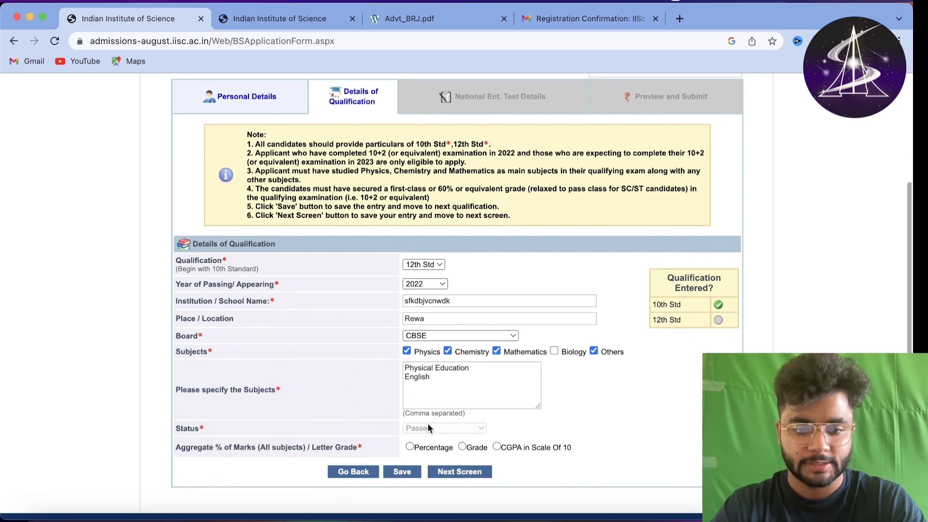
click(431, 284)
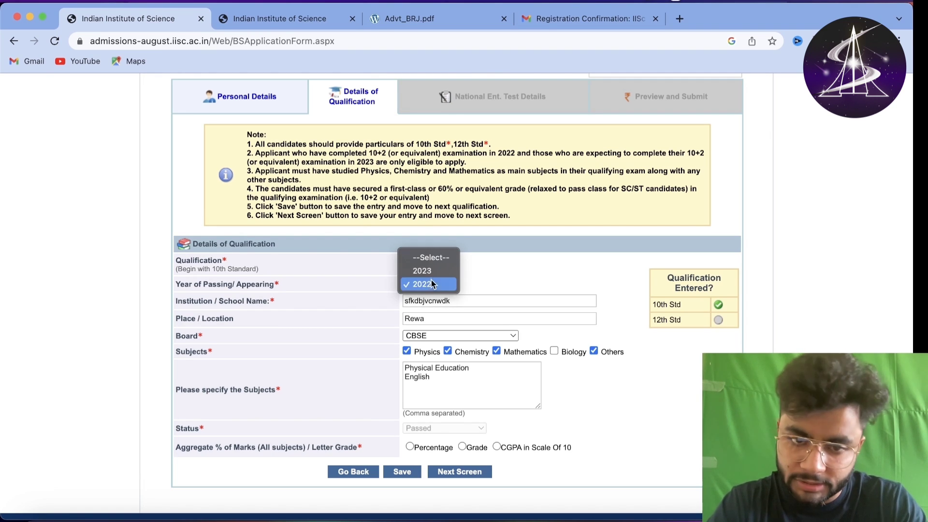
click(423, 271)
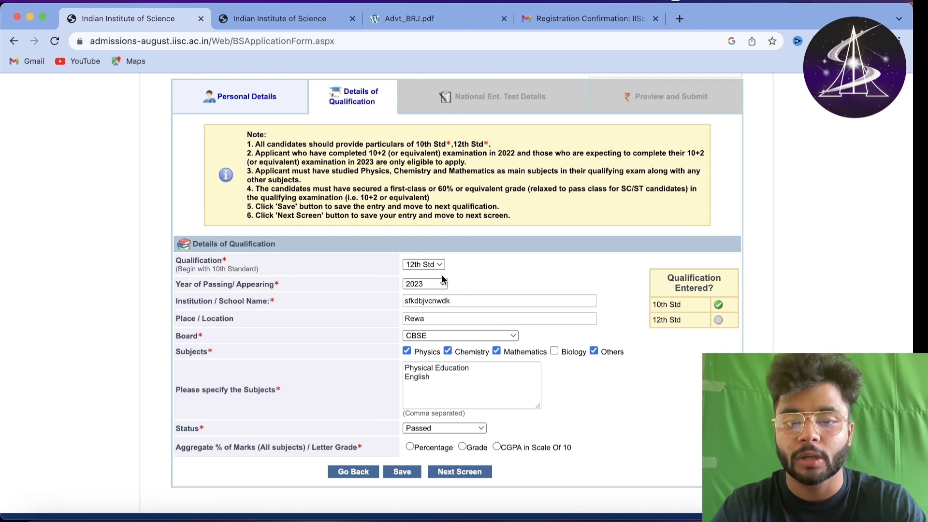
click(432, 429)
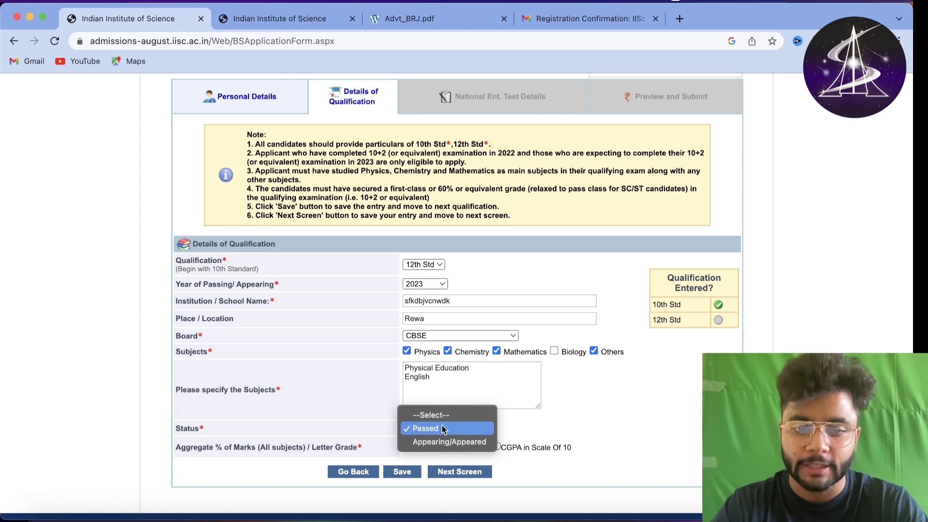
click(442, 429)
click(445, 432)
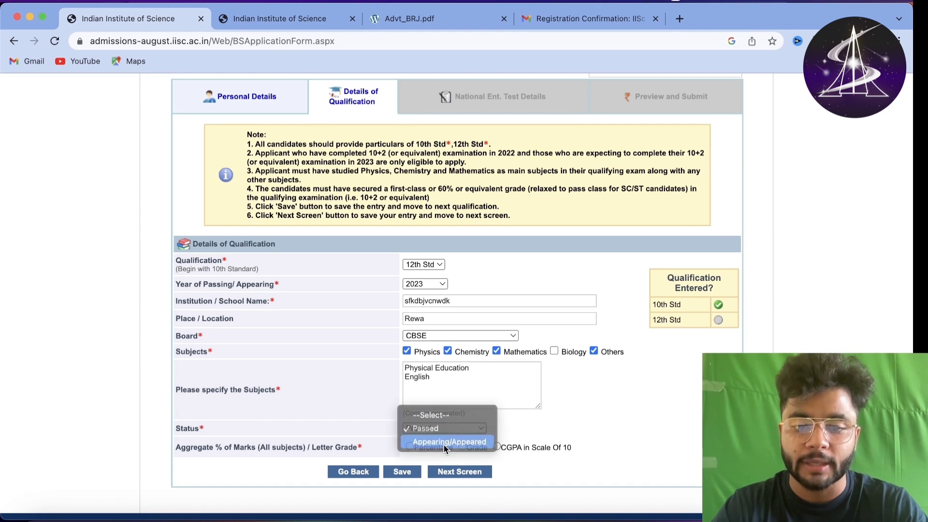
click(444, 443)
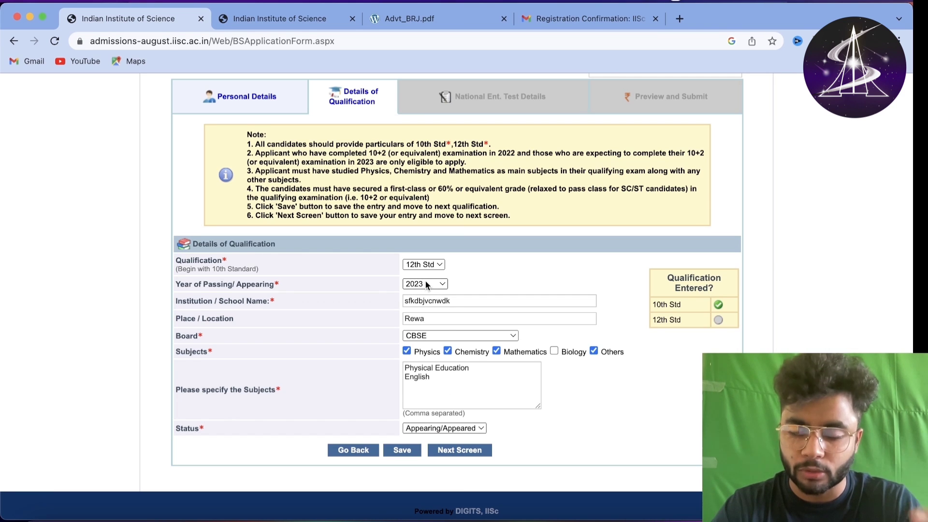
click(440, 429)
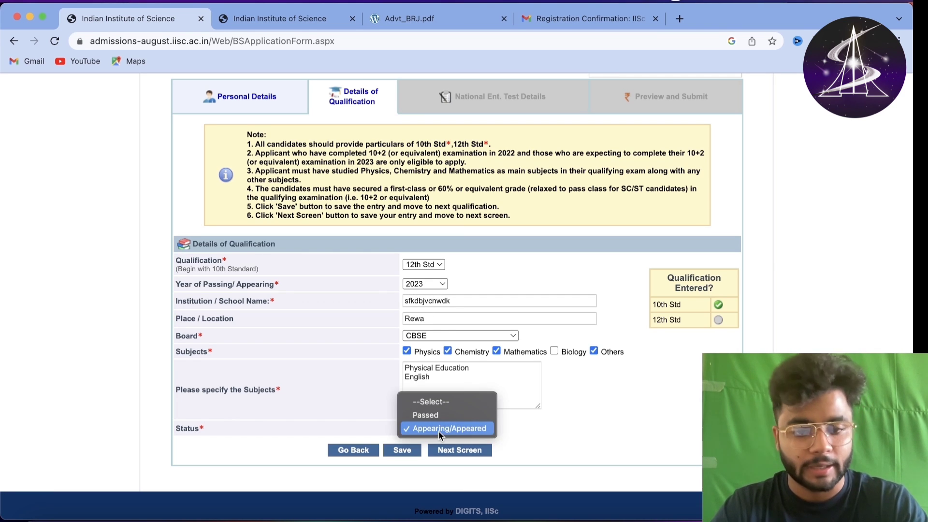
click(459, 433)
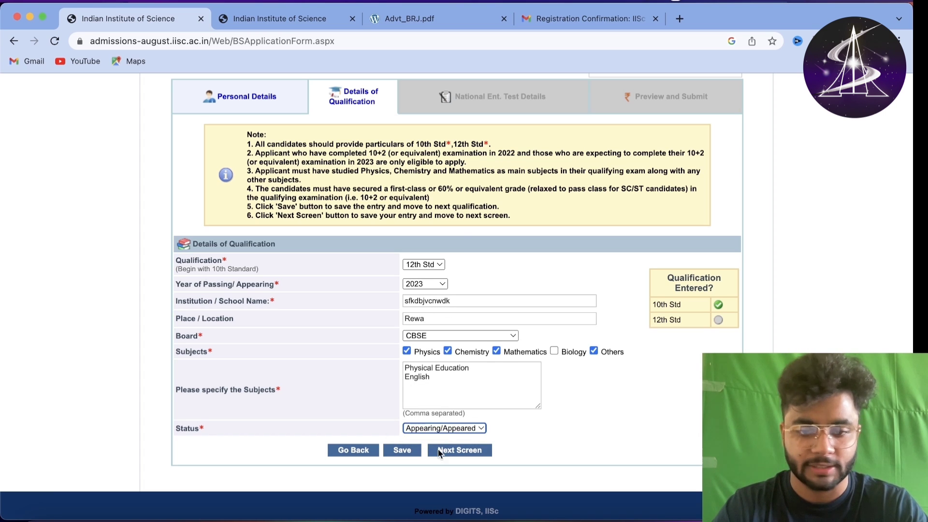
click(402, 450)
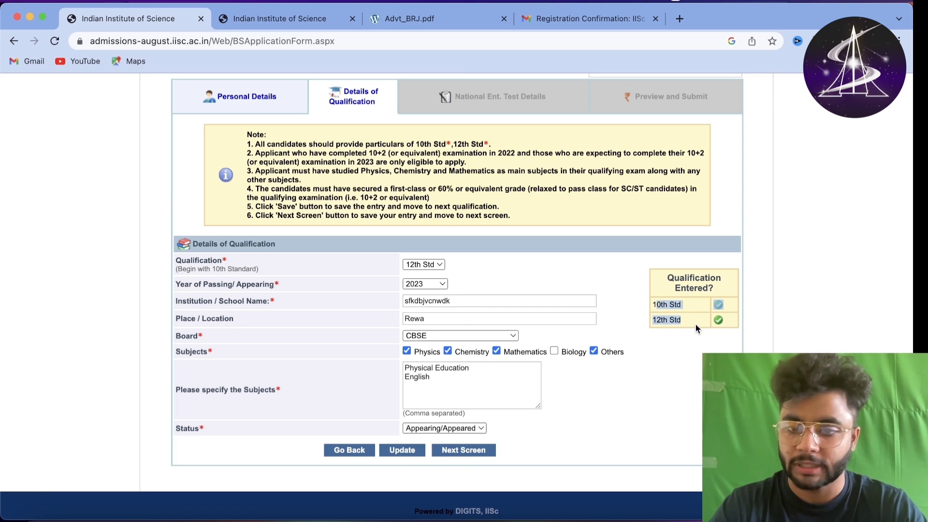
- Go to National Entrance Test details and choose IISER Aptitude Test as the exam
click(471, 451)
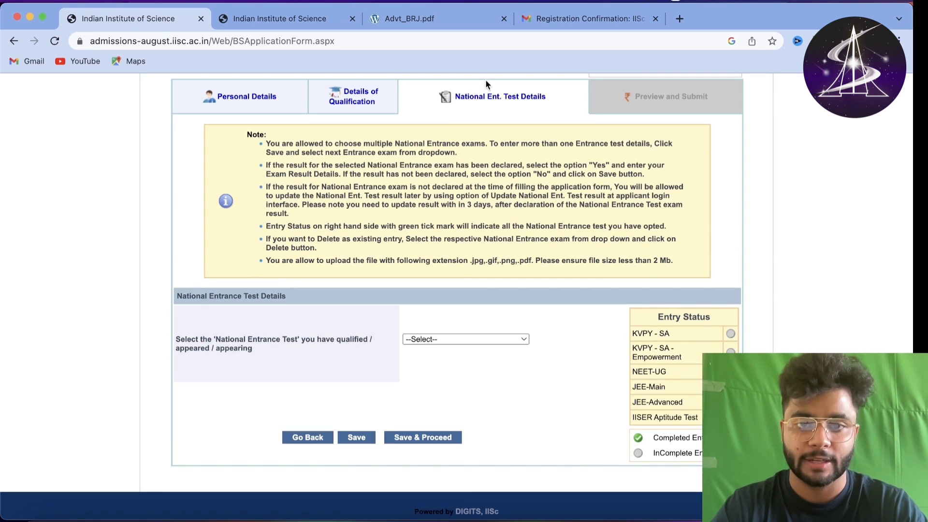
drag(455, 97, 468, 96)
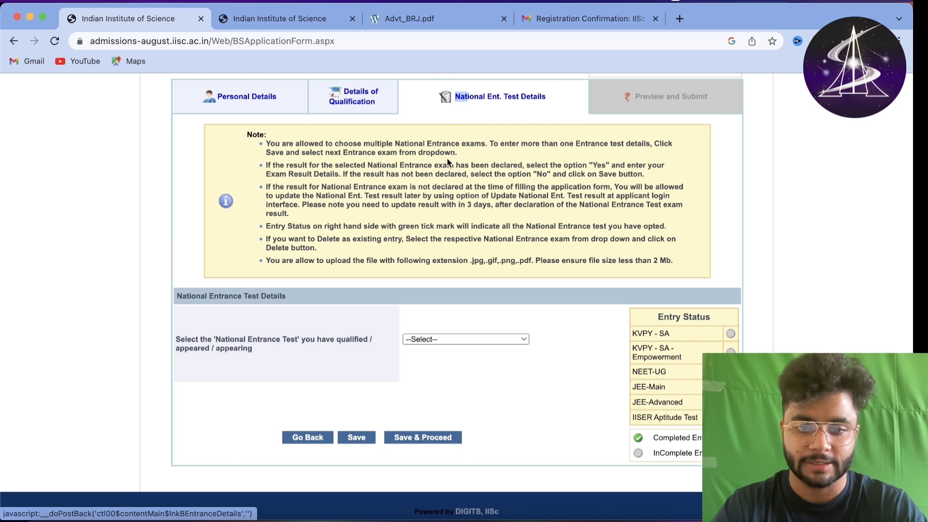
click(497, 294)
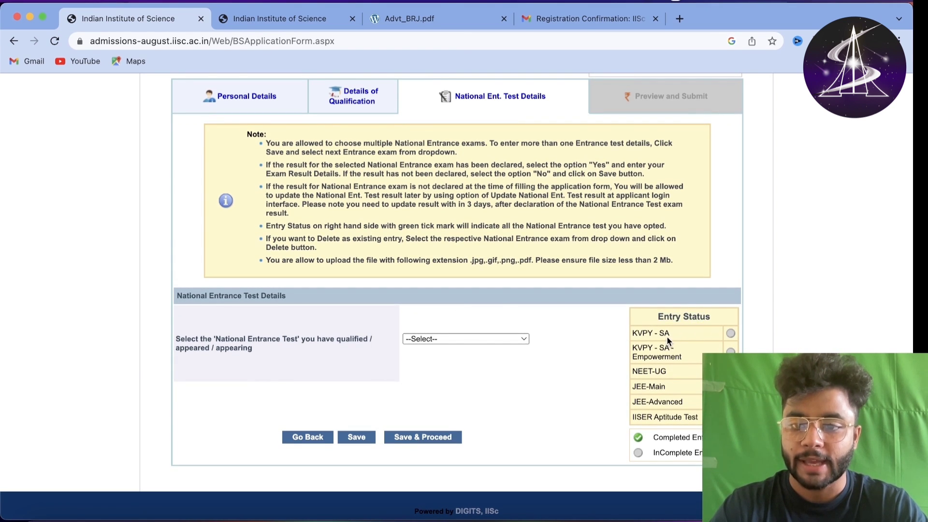
drag(637, 347, 634, 371)
click(665, 371)
click(651, 389)
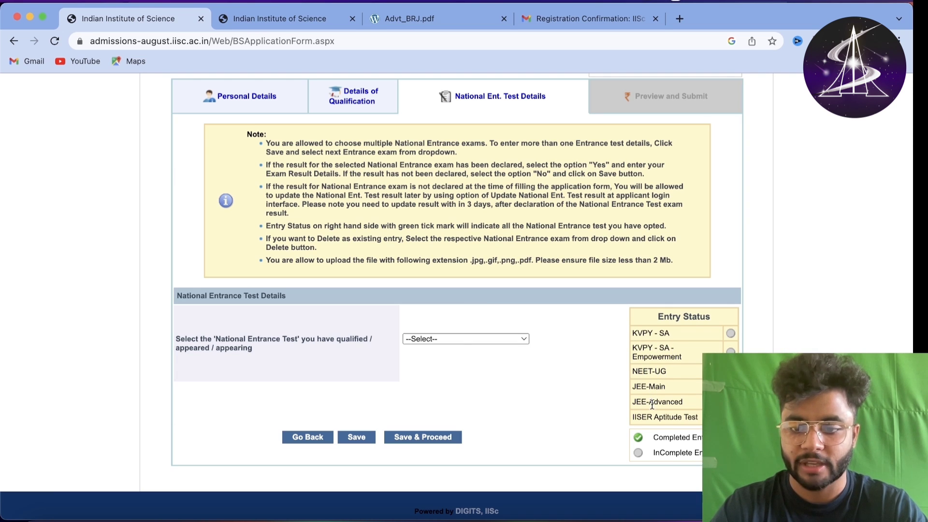
click(420, 341)
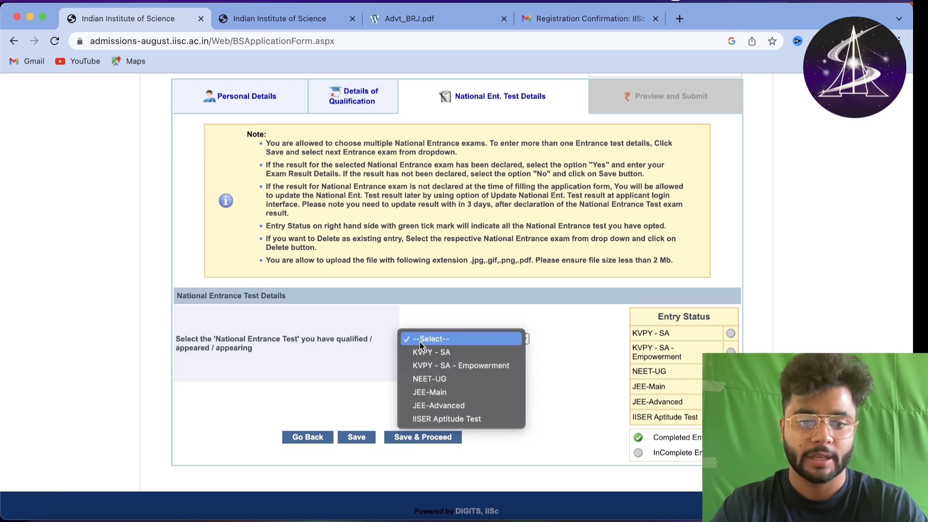
click(454, 420)
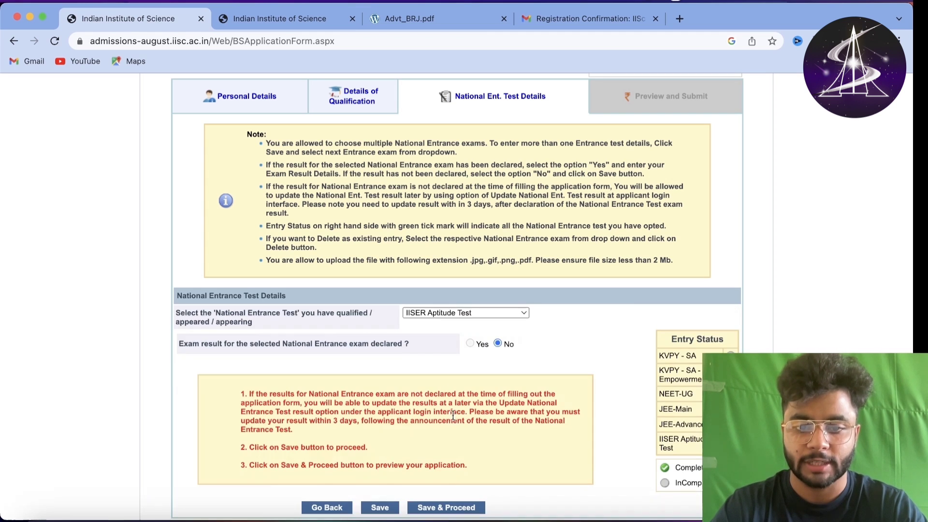
- Review the notices on undeclared results, updating them within 3 days, and previewing the application
drag(231, 344, 411, 344)
click(427, 343)
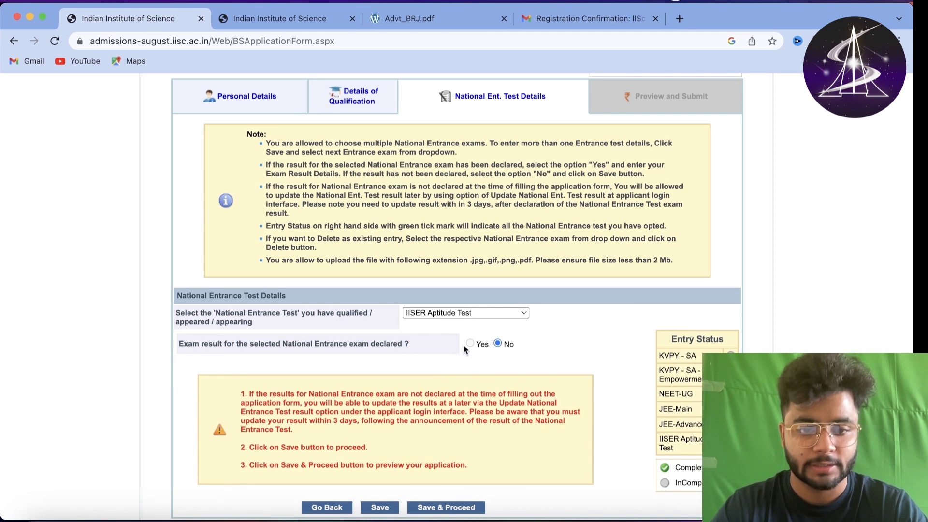
scroll(449, 352, down, 1)
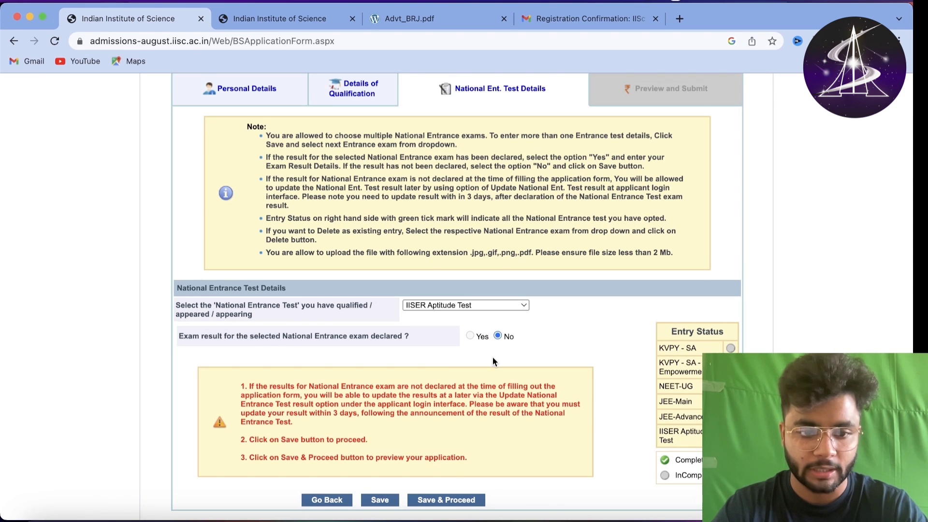
scroll(492, 357, down, 2)
drag(249, 356, 472, 396)
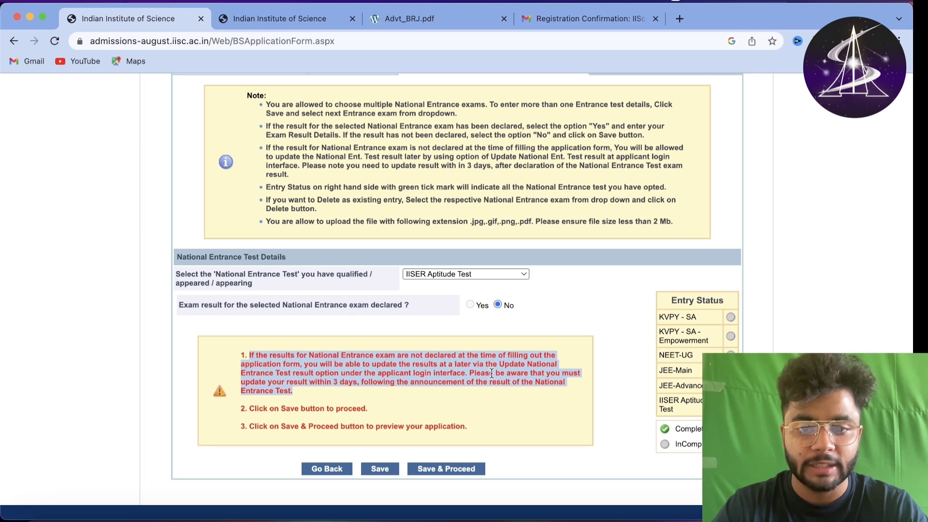
drag(503, 364, 498, 373)
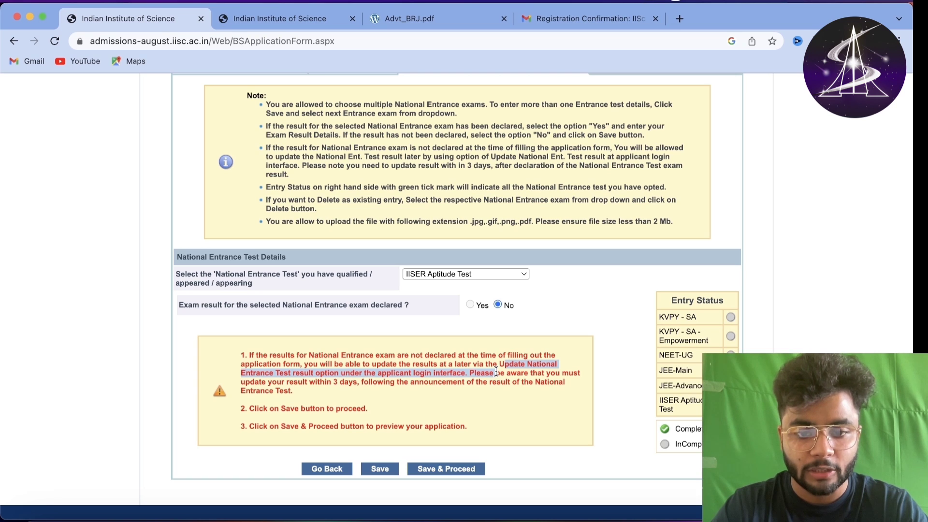
click(477, 375)
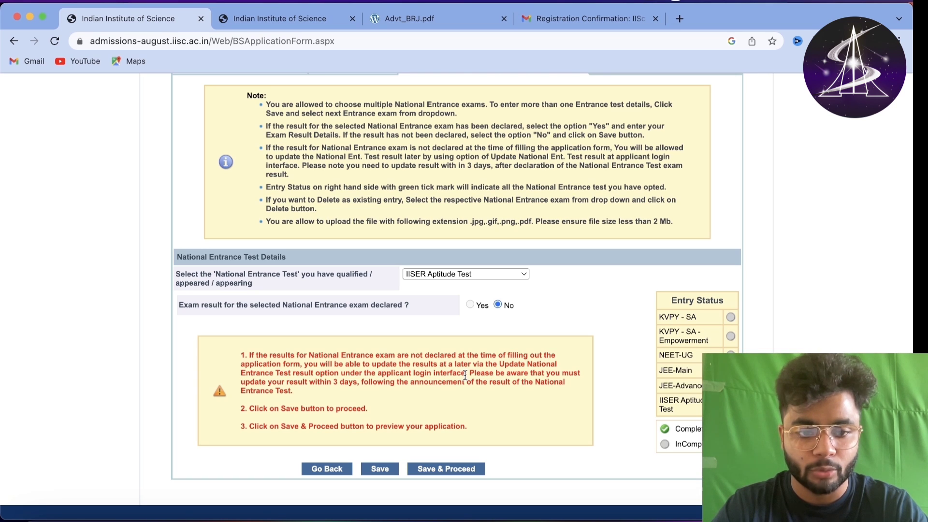
drag(465, 375, 458, 393)
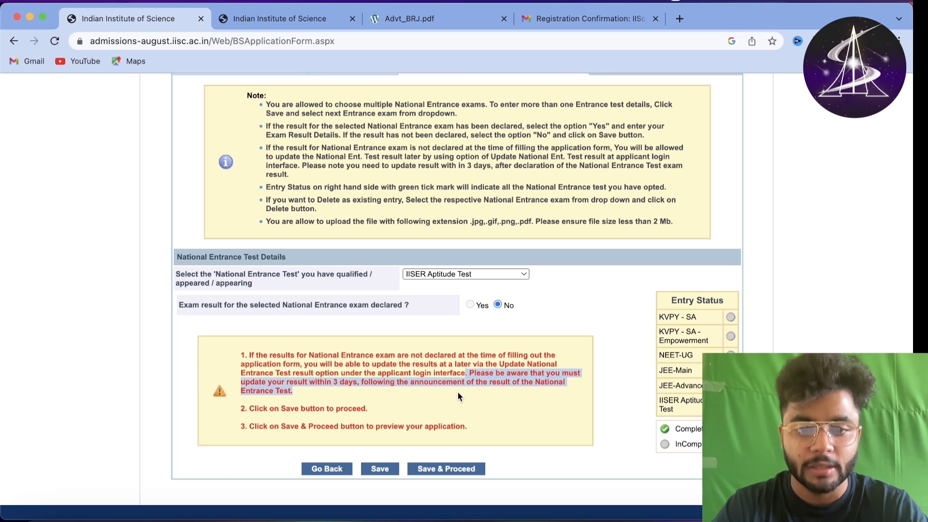
click(458, 393)
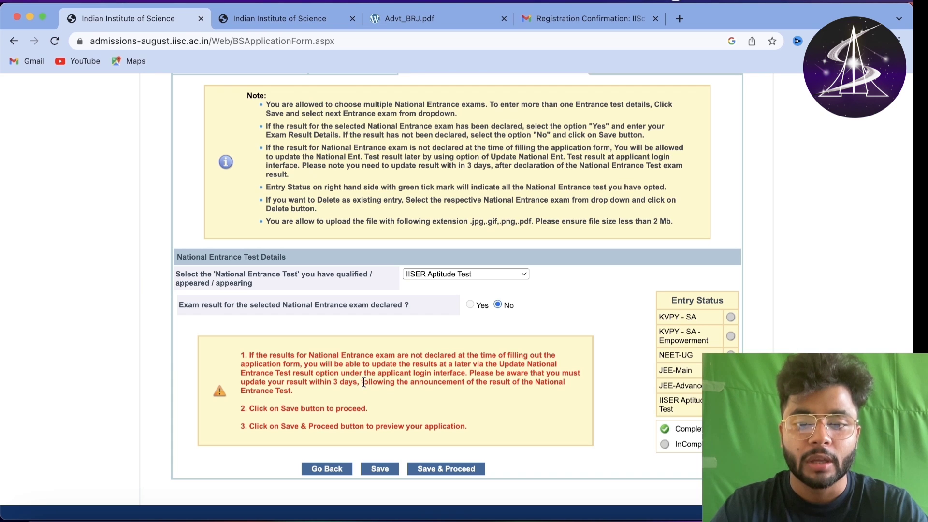
drag(364, 383, 364, 387)
click(352, 394)
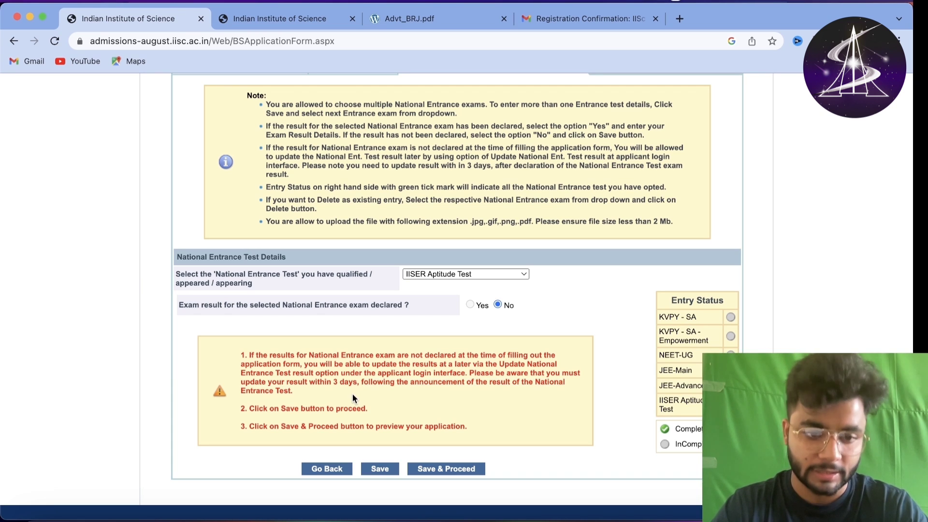
triple_click(361, 383)
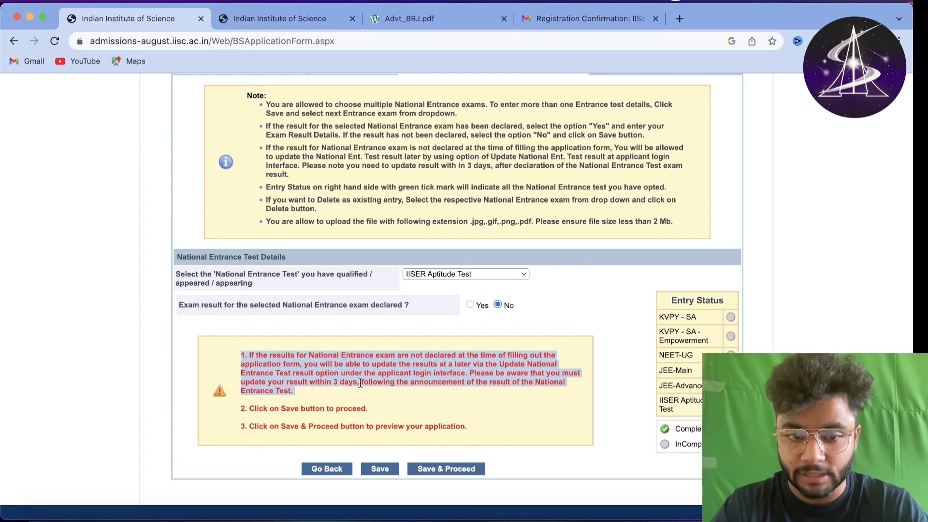
click(361, 383)
drag(357, 383, 305, 378)
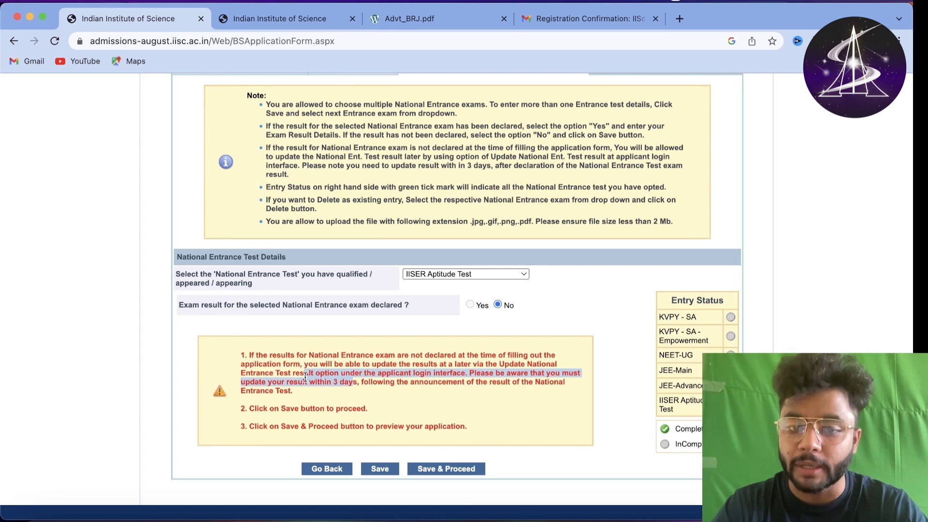
click(305, 378)
triple_click(399, 393)
click(400, 392)
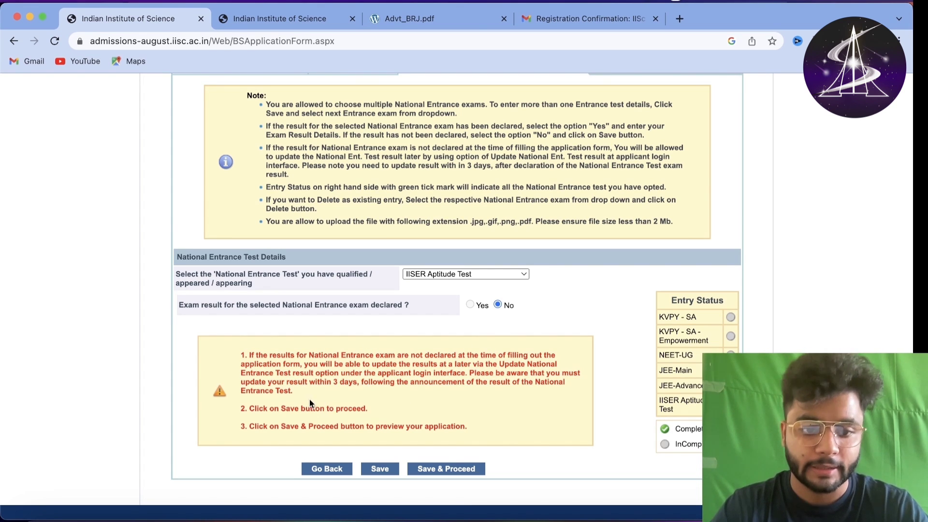
drag(300, 426, 426, 426)
click(457, 415)
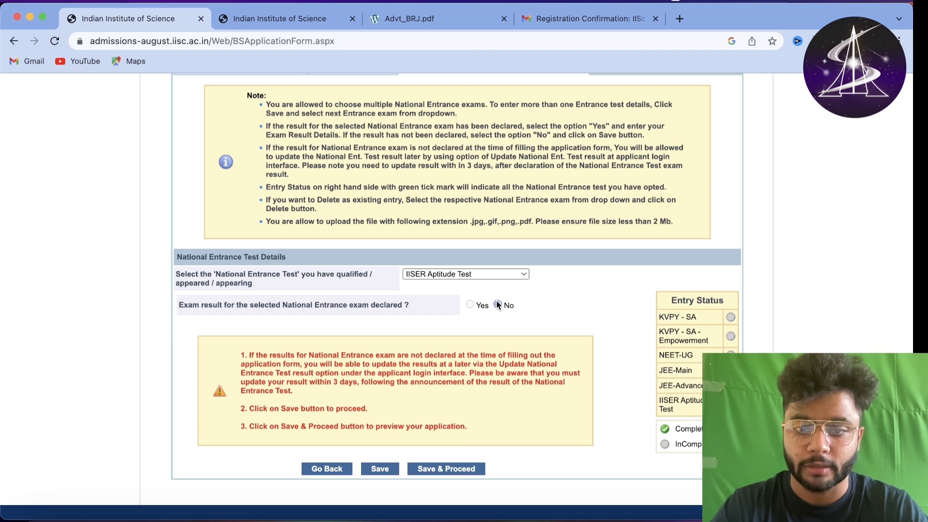
- Switch the exam to KVPY - SA and review its note on application number and auto-filled rank
click(488, 277)
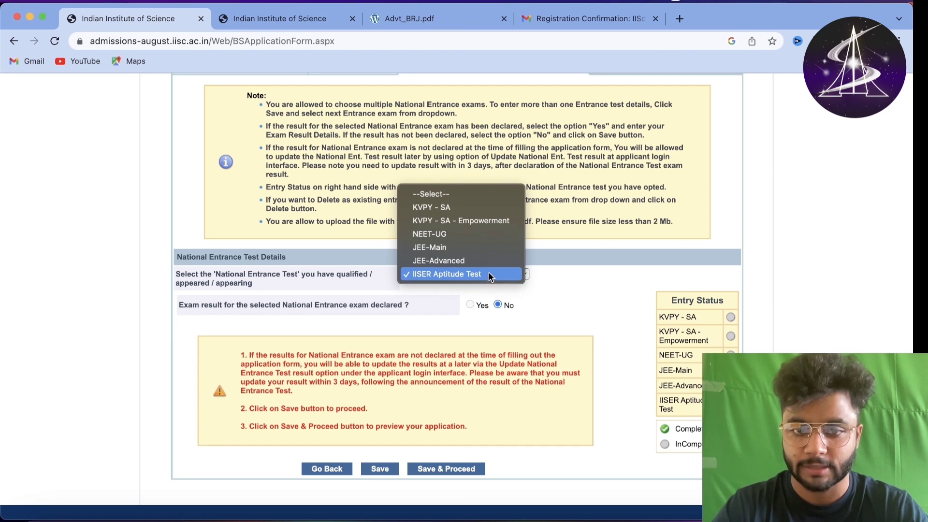
click(464, 207)
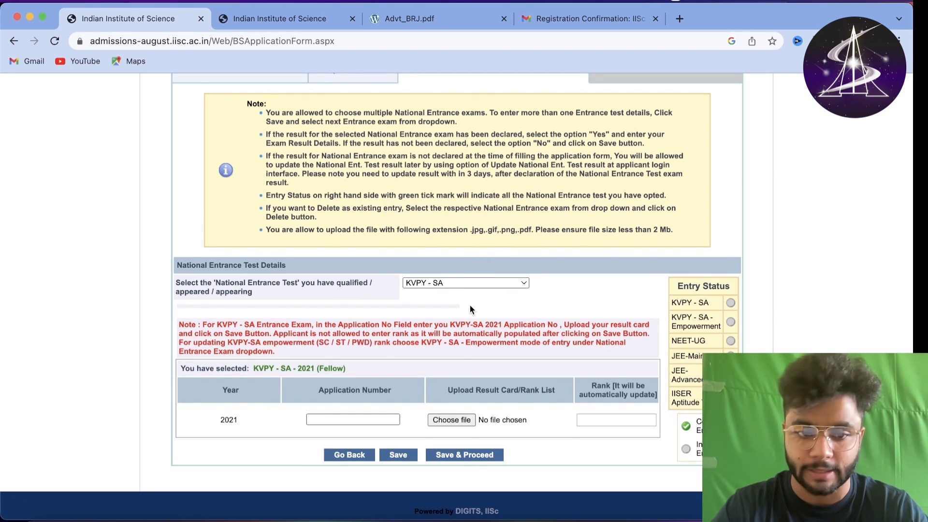
triple_click(410, 323)
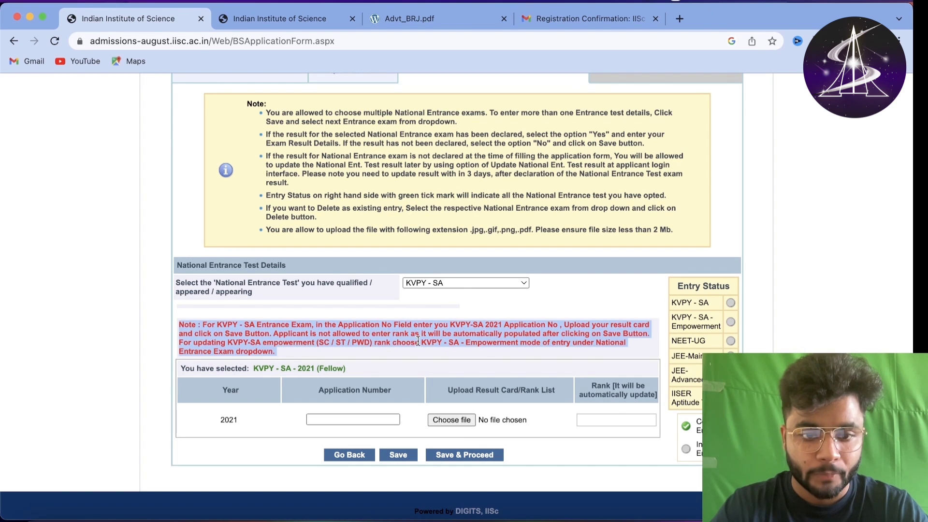
drag(387, 325, 299, 354)
click(302, 343)
drag(622, 337, 634, 325)
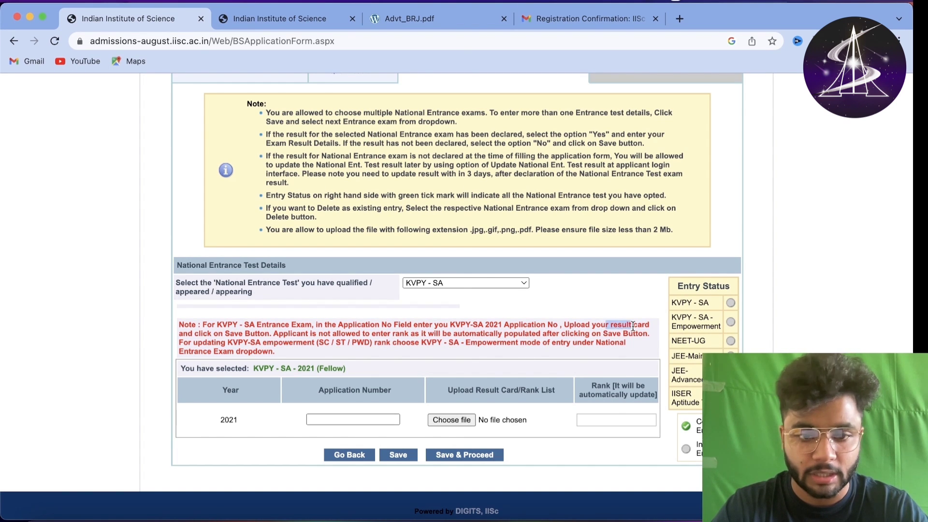
drag(219, 333, 297, 345)
click(324, 354)
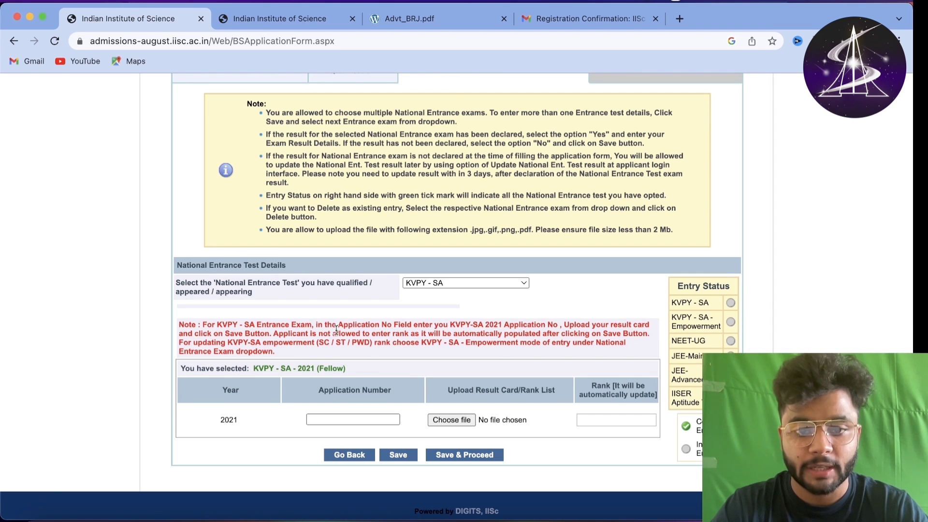
drag(333, 334, 281, 344)
click(280, 344)
- Try sample KVPY - SA application numbers and the result card file picker, leaving fields empty
click(329, 417)
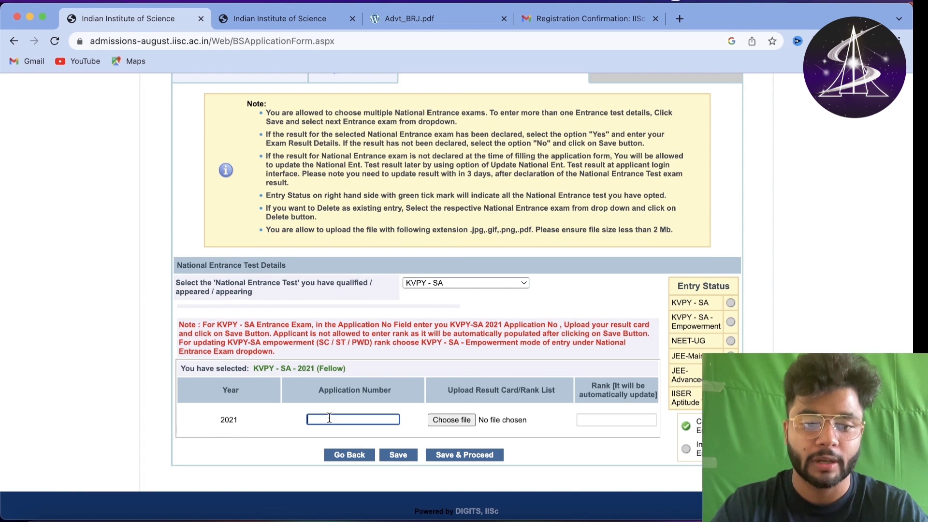
text(sdkvhmbs)
key(BackSpace)
key(BackSpace)
key(BackSpace)
key(BackSpace)
key(BackSpace)
key(BackSpace)
key(BackSpace)
key(BackSpace)
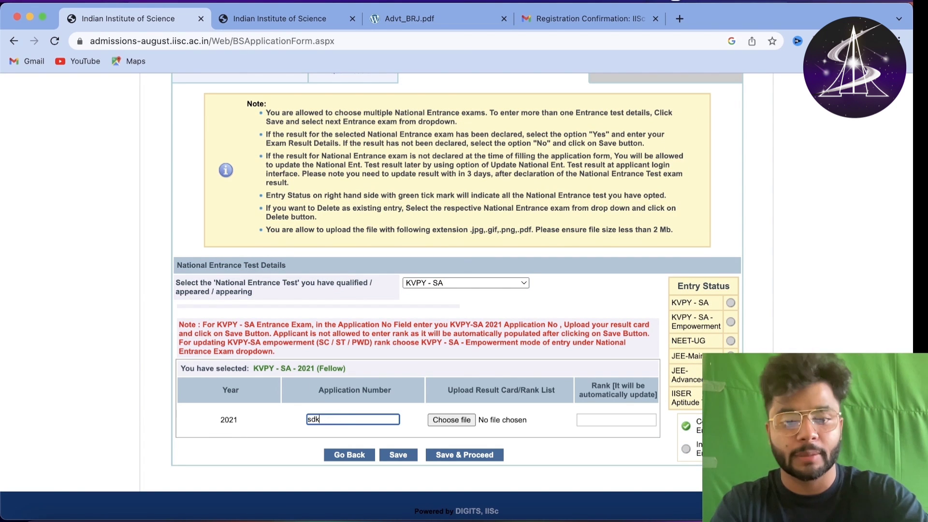
text(t4wr)
key(BackSpace)
key(BackSpace)
key(BackSpace)
key(BackSpace)
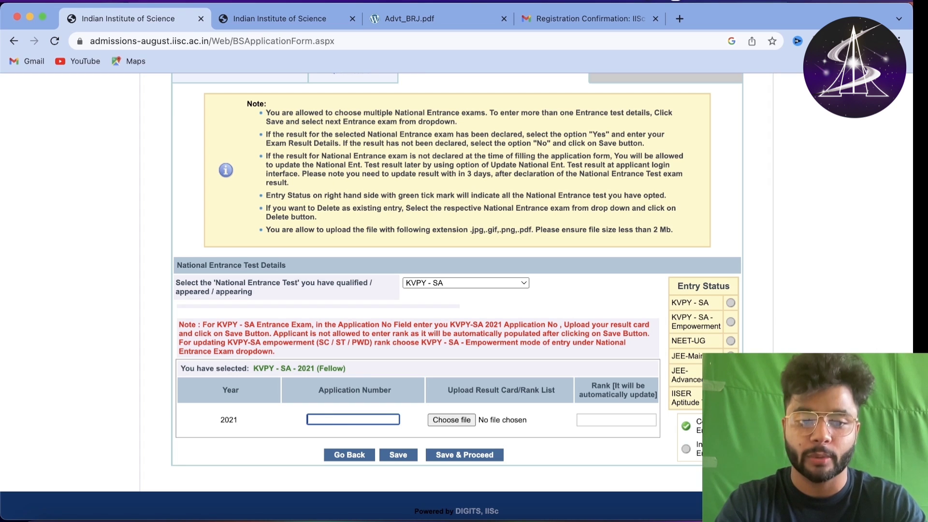
click(469, 419)
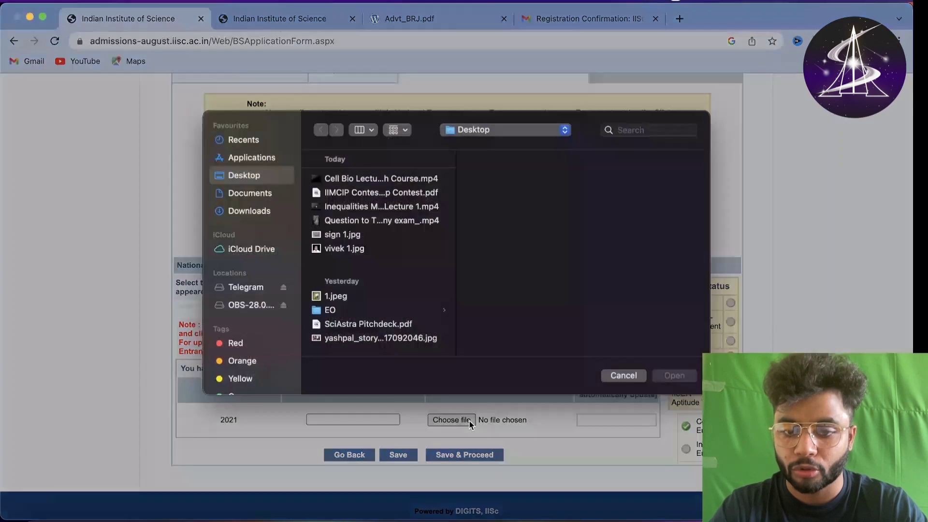
click(622, 381)
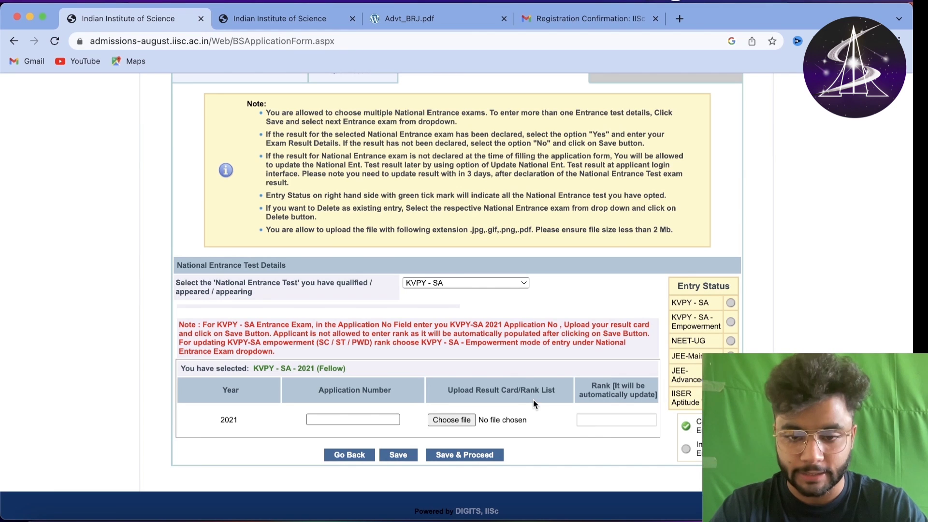
click(380, 422)
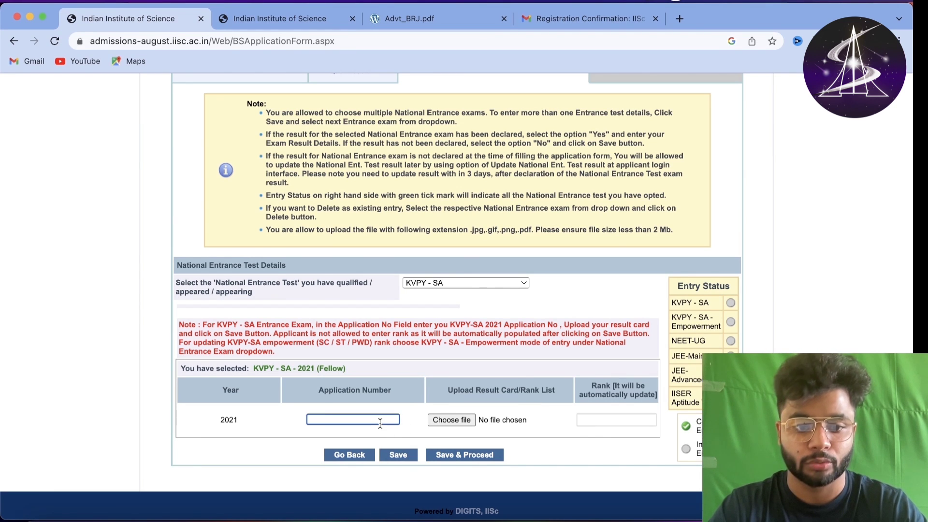
text(fr)
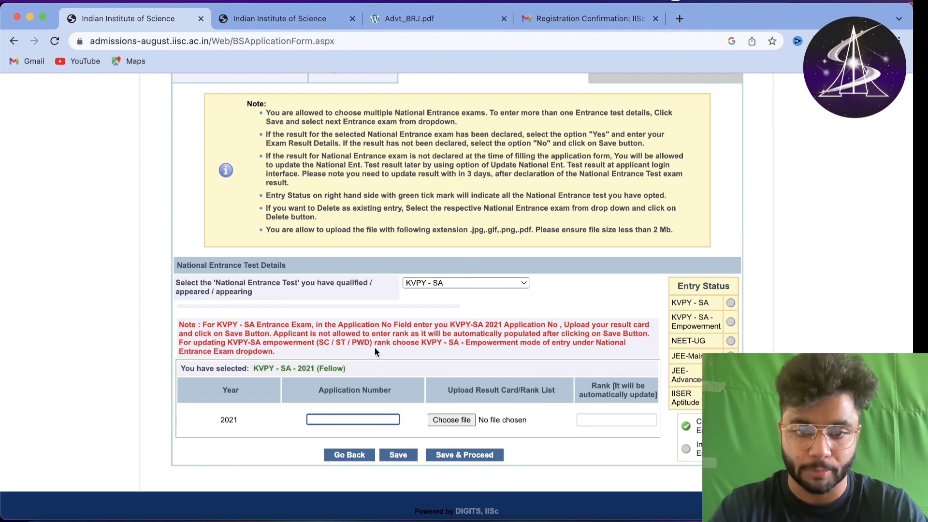
click(434, 286)
click(435, 286)
click(434, 286)
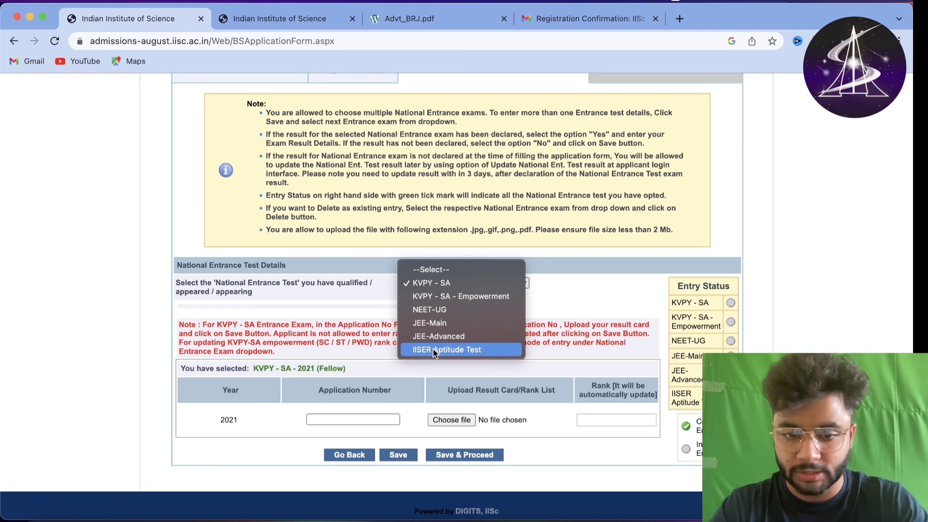
- Switch the entrance exam to JEE-Main and read its result warning
click(433, 322)
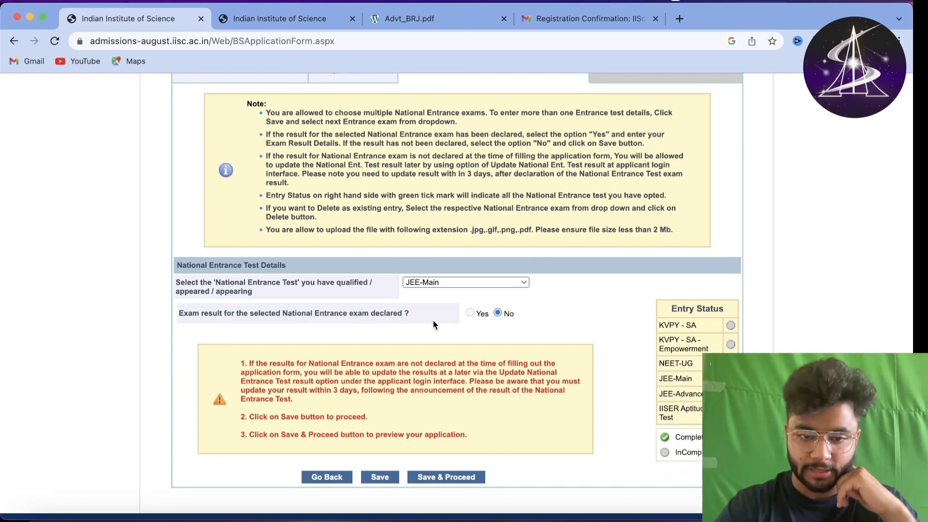
scroll(359, 361, down, 1)
drag(249, 341, 465, 410)
click(466, 410)
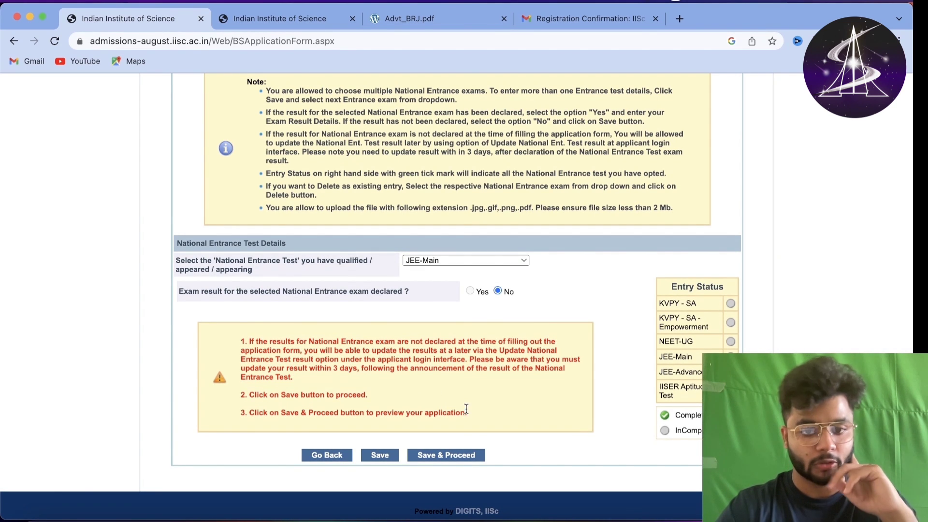
click(495, 261)
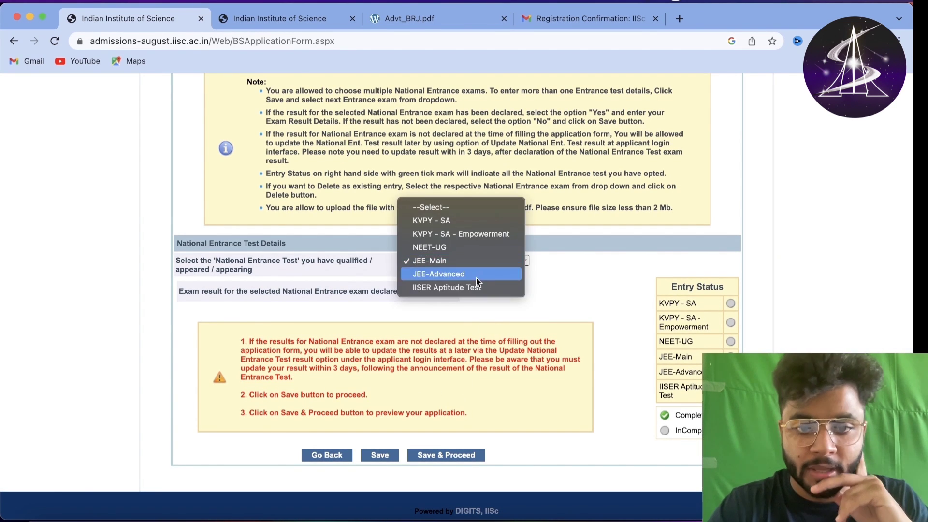
key(Escape)
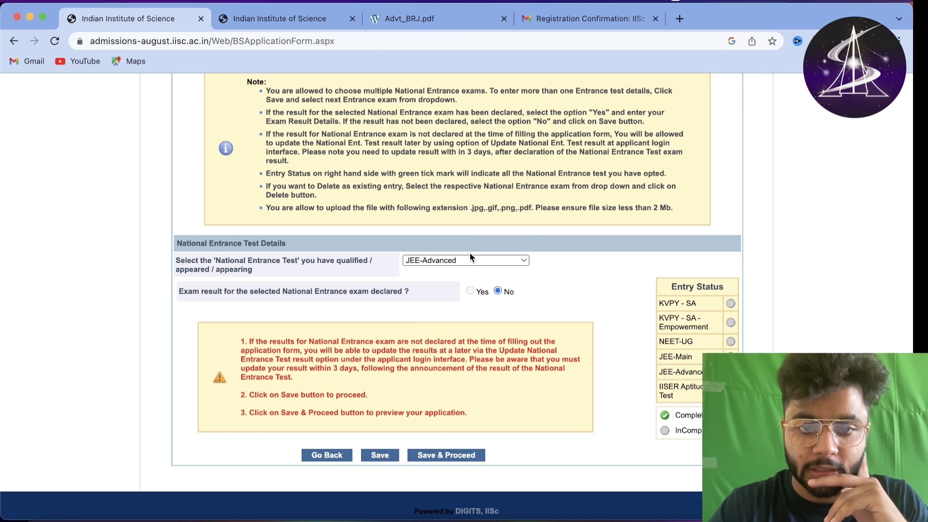
- Try NEET-UG, then settle on IISER Aptitude Test with result not declared
click(461, 260)
click(460, 232)
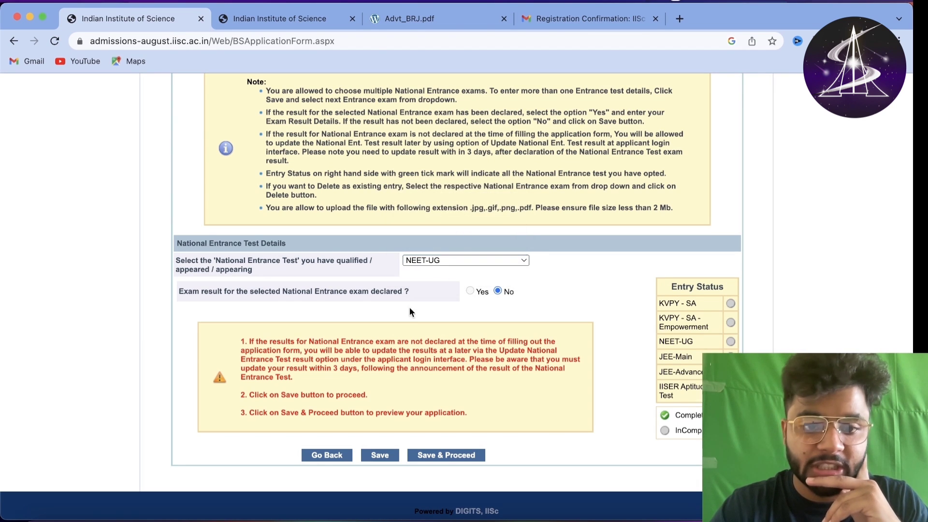
drag(288, 342, 449, 413)
click(477, 415)
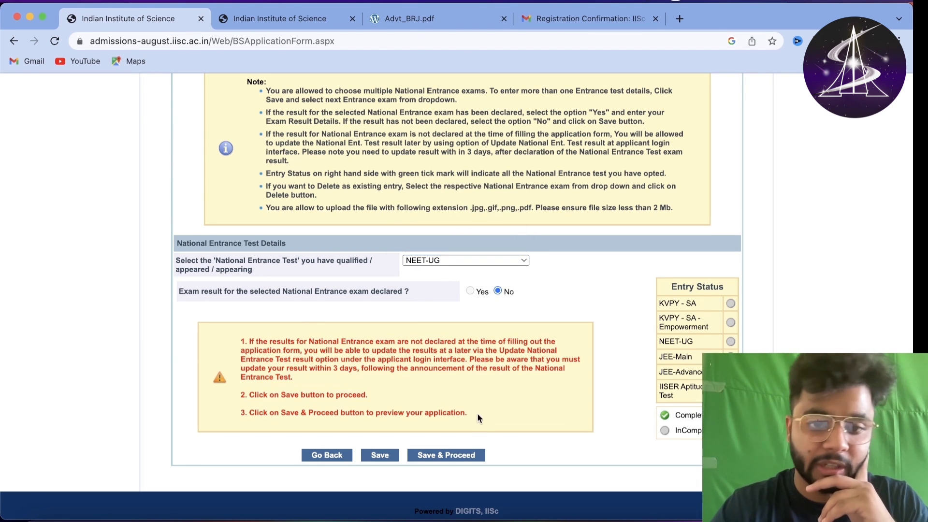
click(442, 259)
click(451, 304)
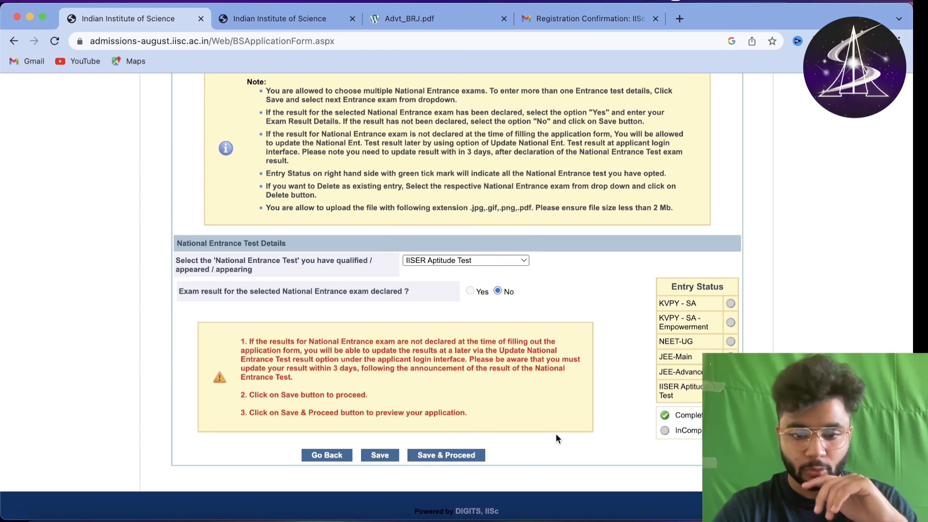
- Save IISER Aptitude Test, then try KVPY - SA with application number 12344653t546e54
click(384, 457)
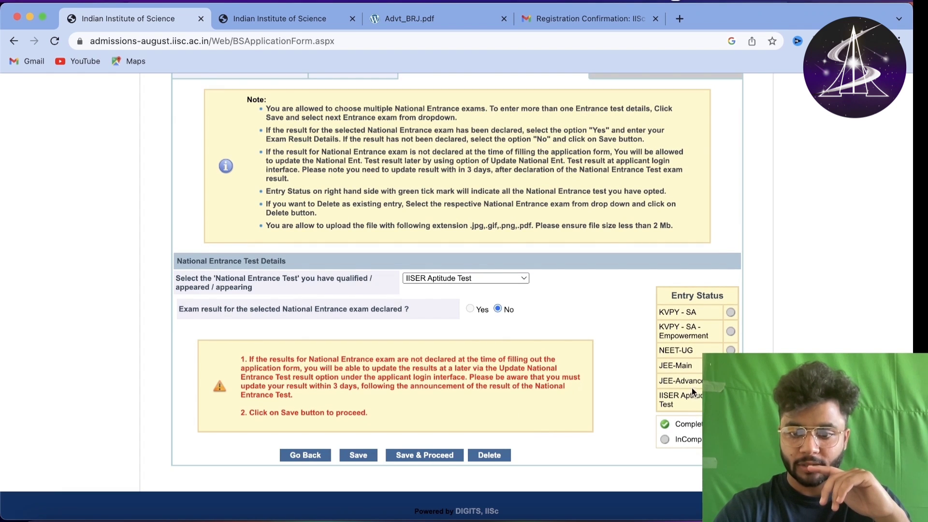
click(492, 278)
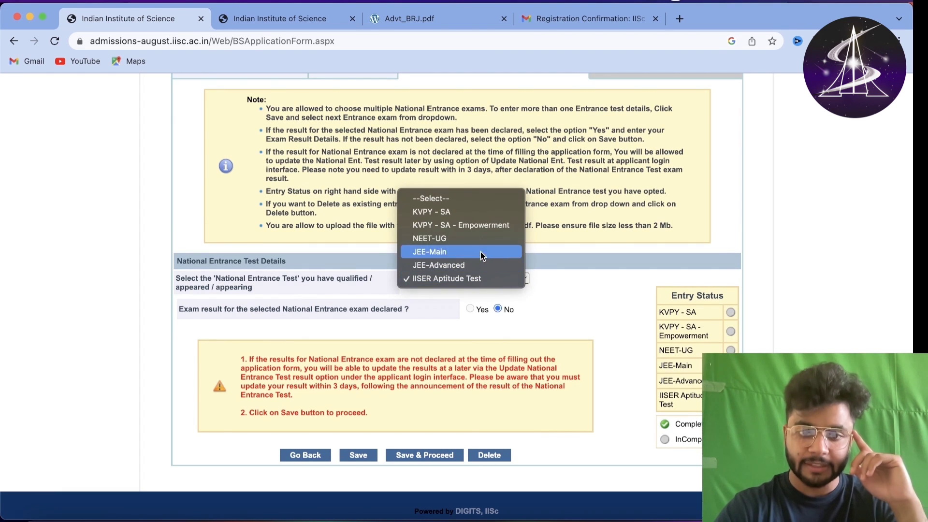
click(486, 214)
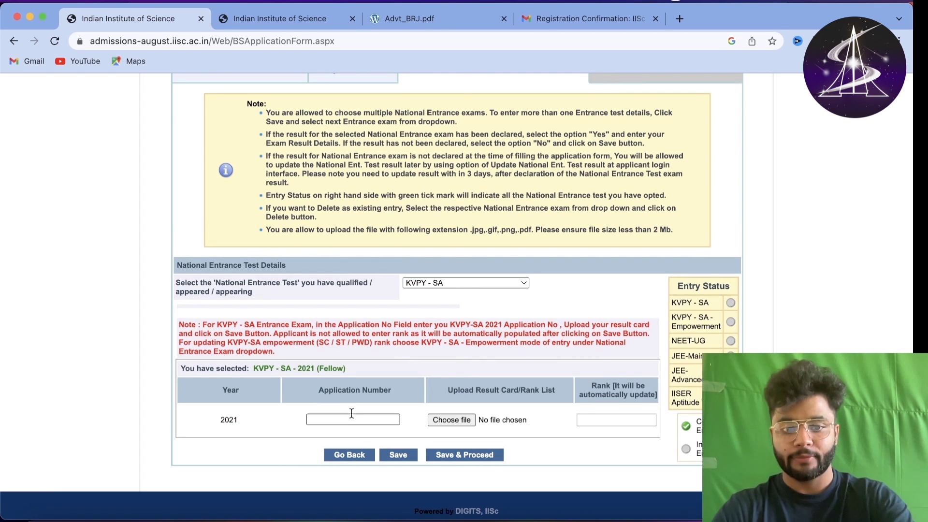
click(351, 417)
text(gersxgv)
click(452, 418)
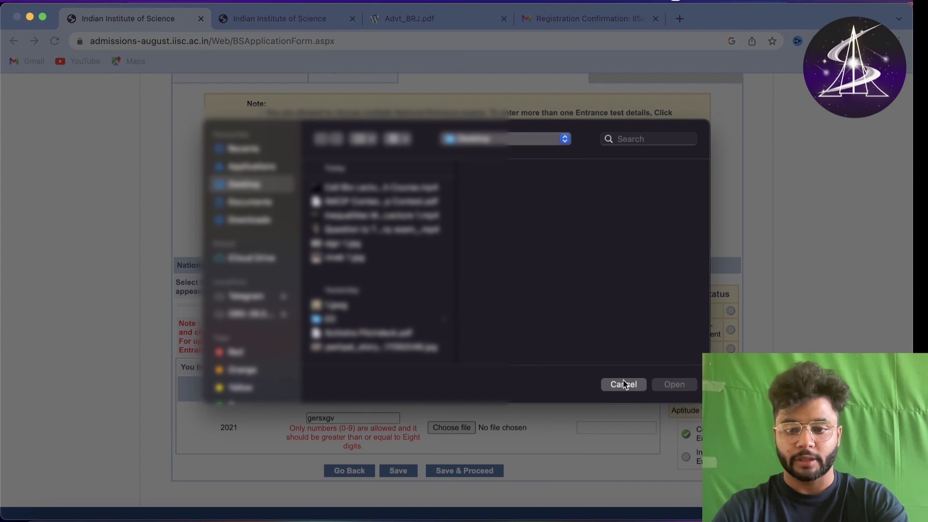
click(624, 384)
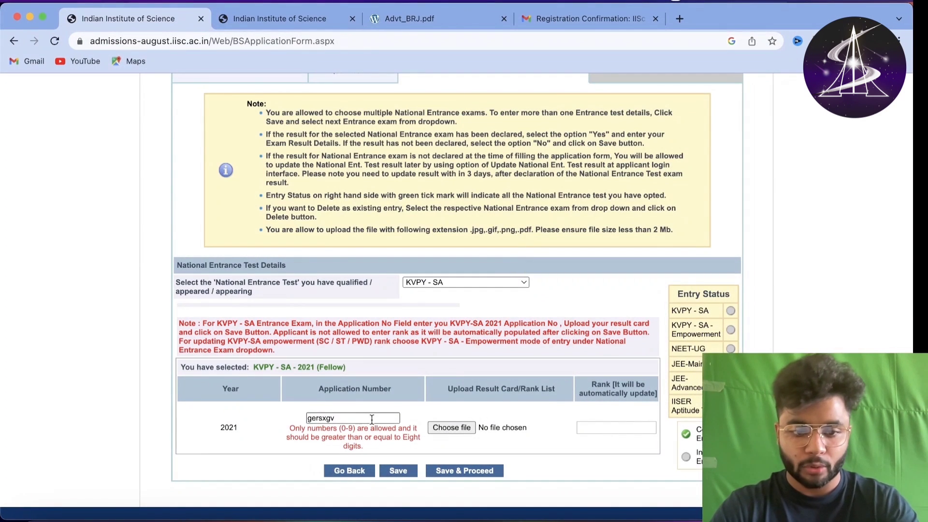
double_click(321, 418)
text(12344653t546e54)
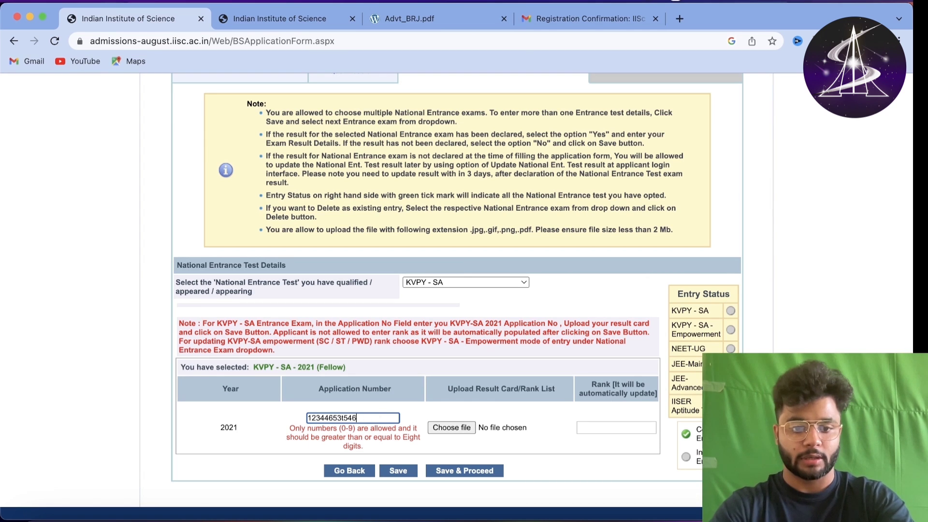
- Attach sign 1.jpg as the KVPY - SA result card and attempt to save the entry
click(453, 409)
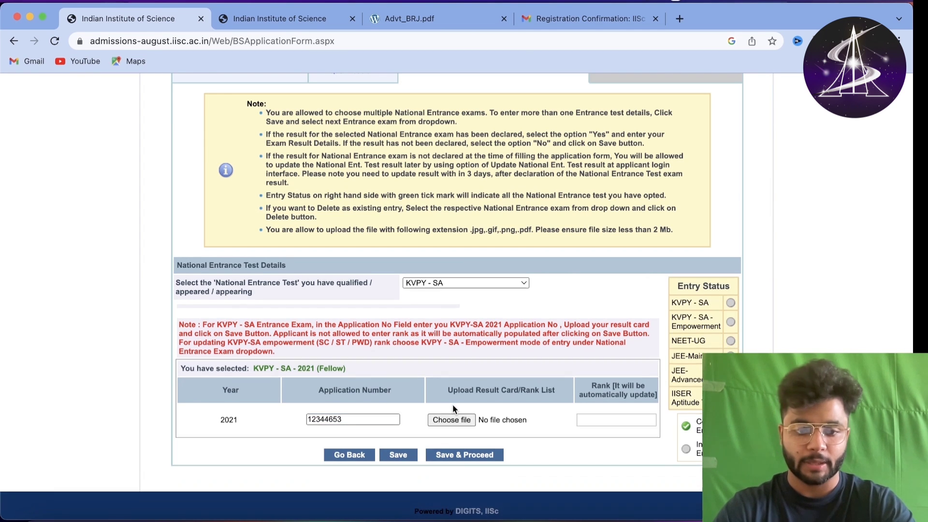
click(452, 420)
double_click(346, 258)
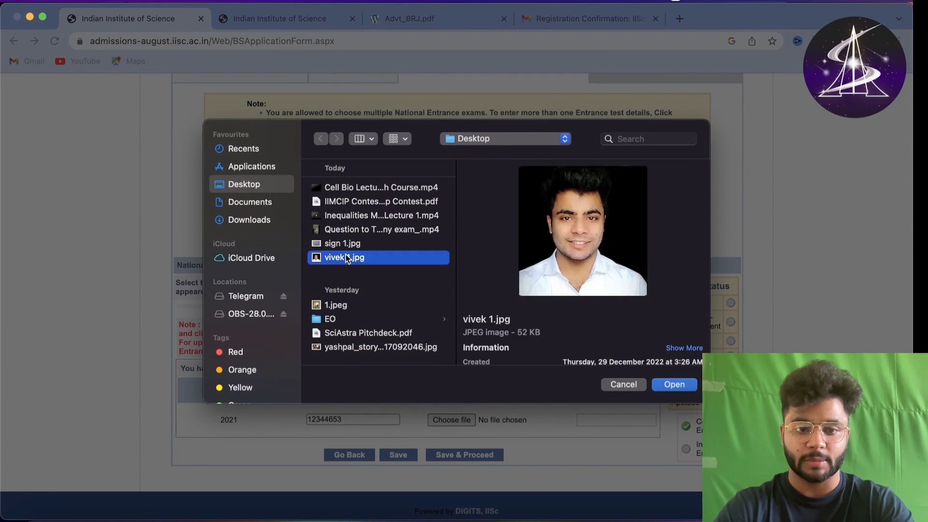
click(457, 419)
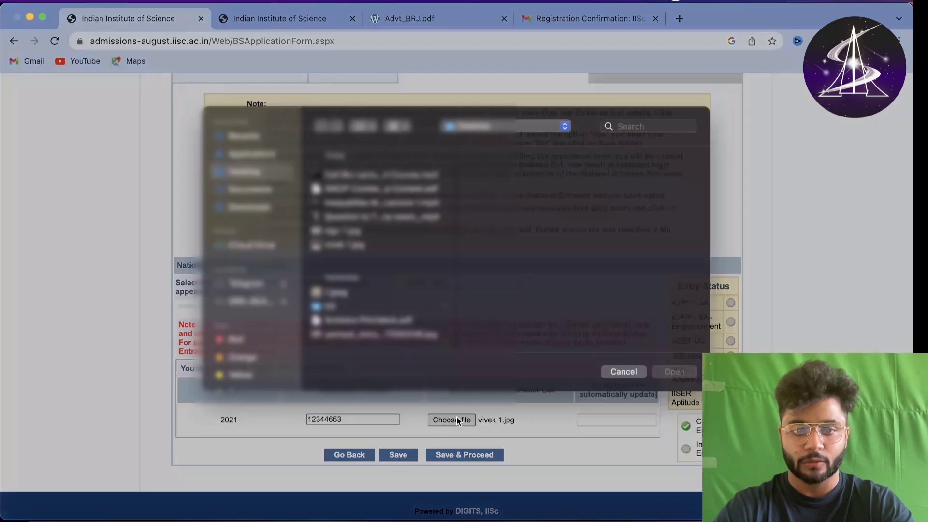
double_click(357, 242)
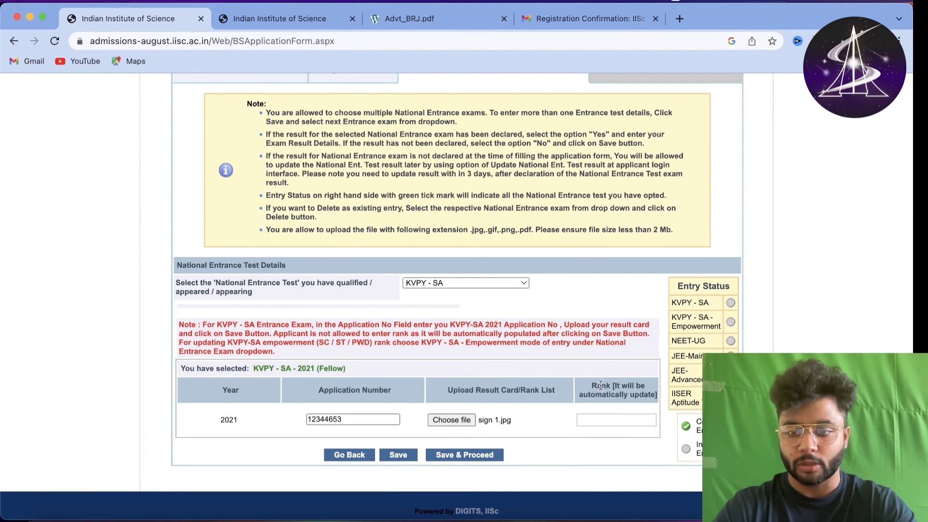
click(404, 455)
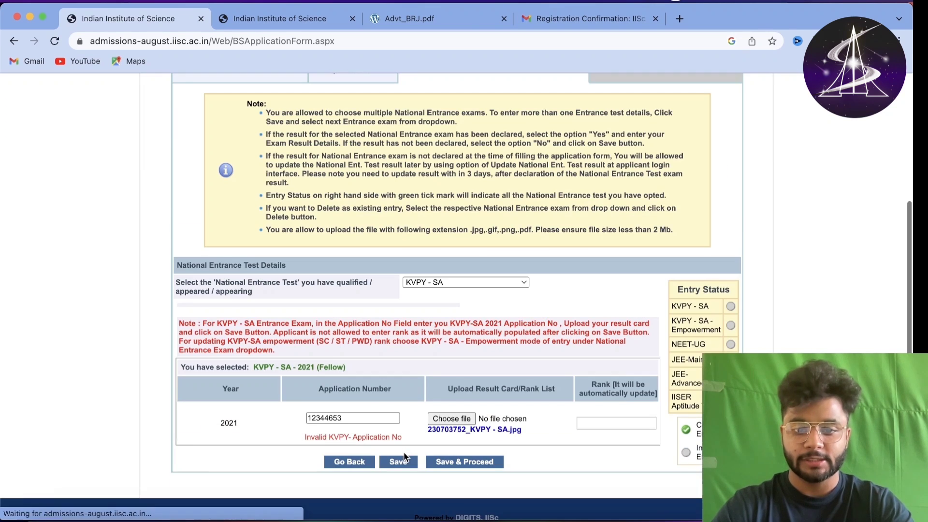
- Delete the rejected application number, revert to IISER Aptitude Test, and save it
double_click(376, 419)
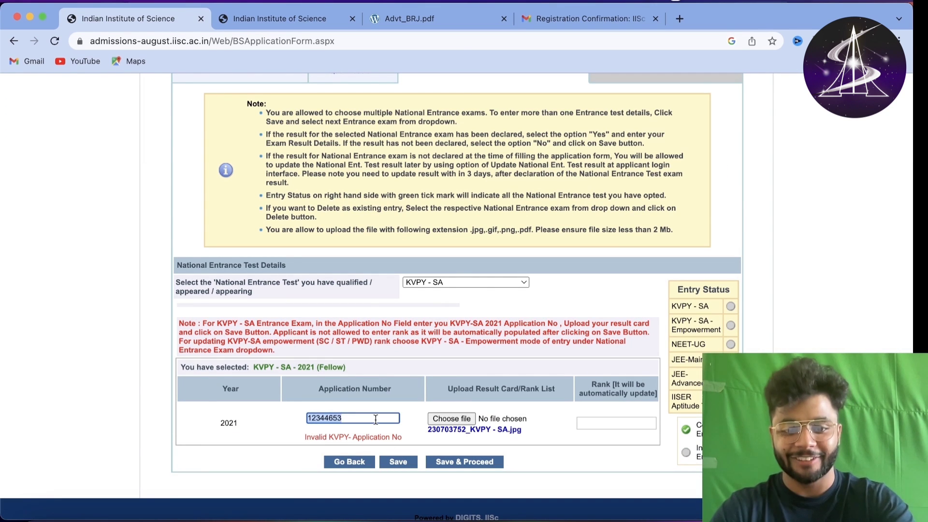
key(BackSpace)
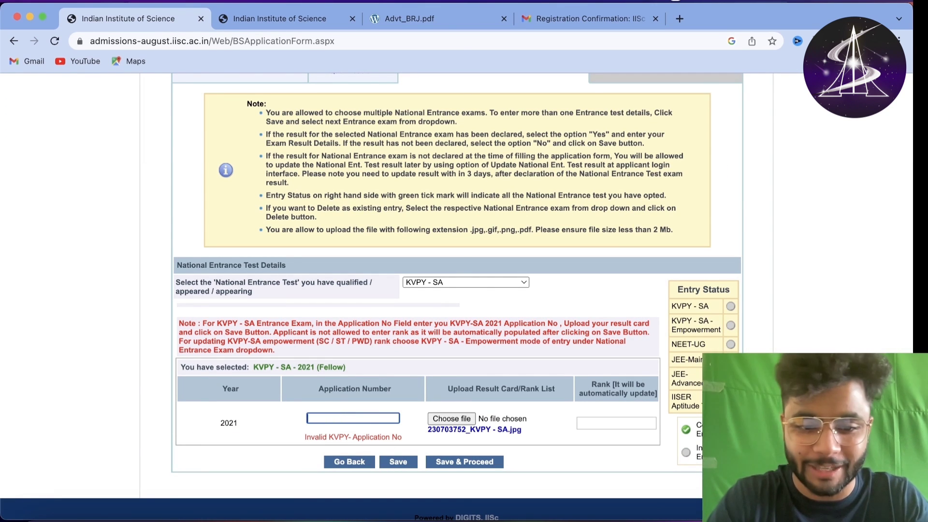
click(467, 284)
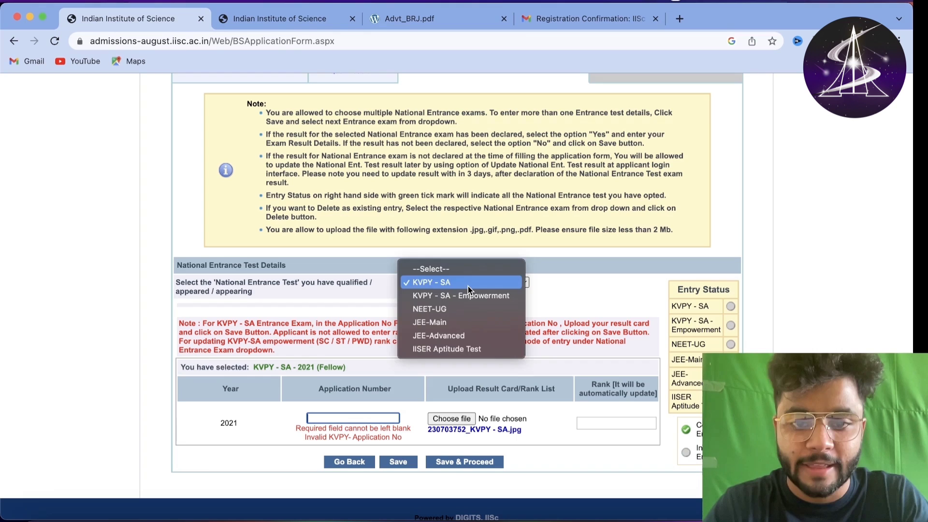
click(467, 347)
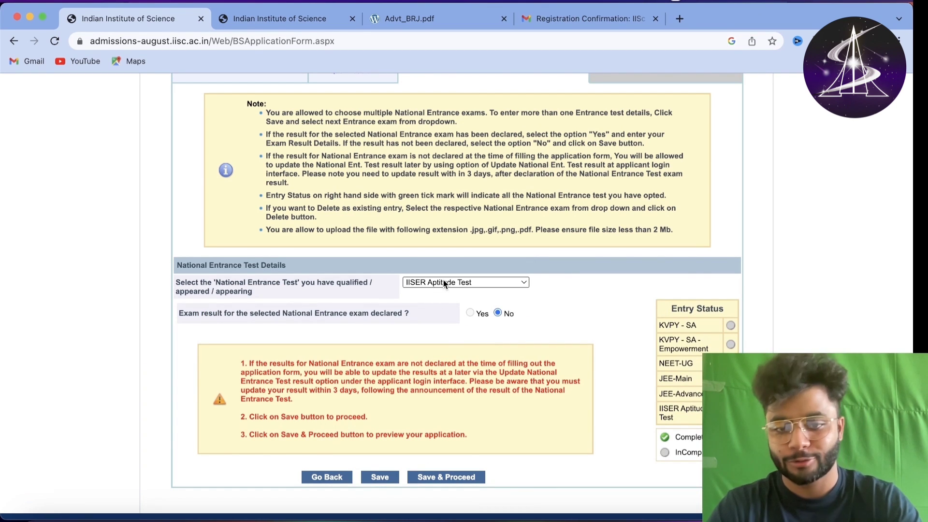
click(380, 477)
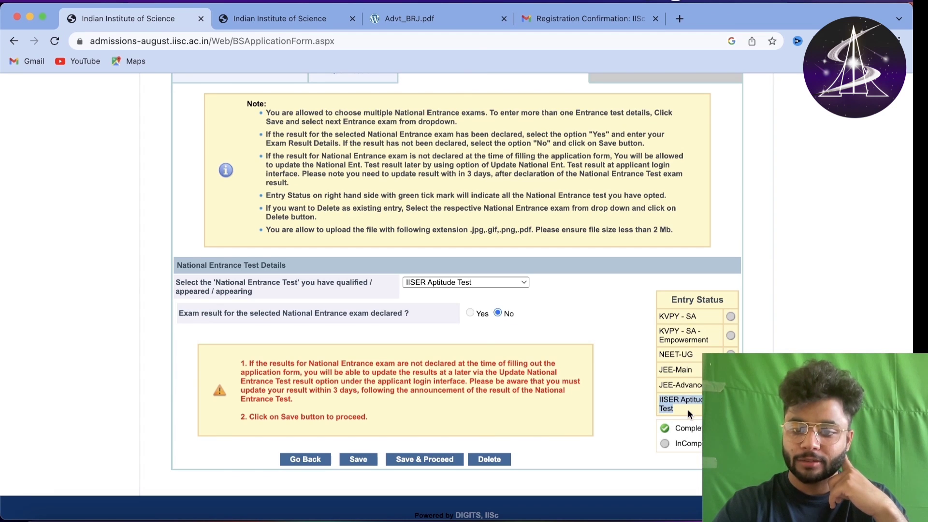
- Review the Complete/InComplete status legend and the warning about updating results later
click(711, 420)
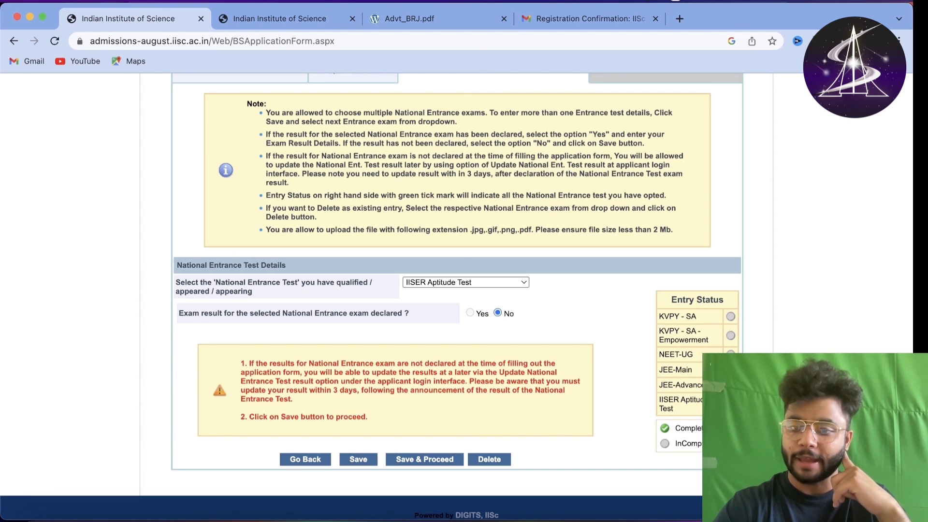
double_click(675, 428)
drag(676, 444, 702, 443)
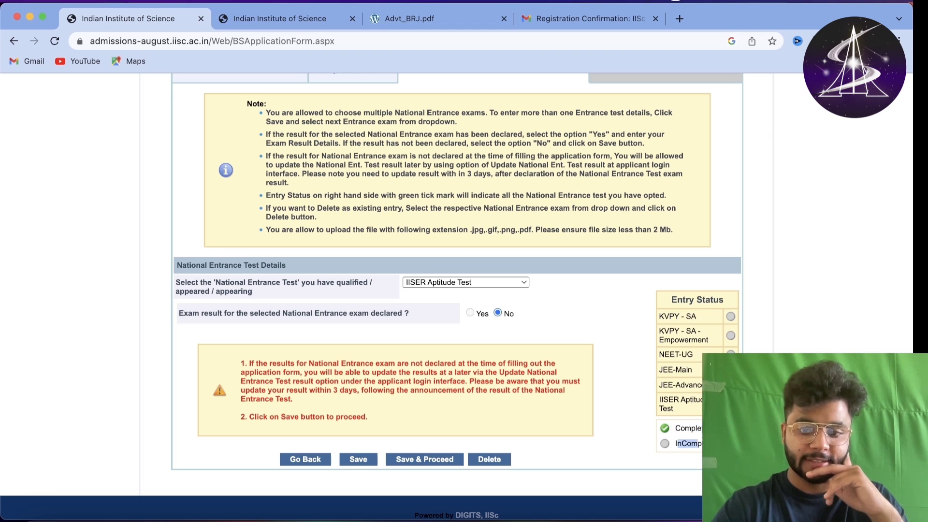
click(692, 436)
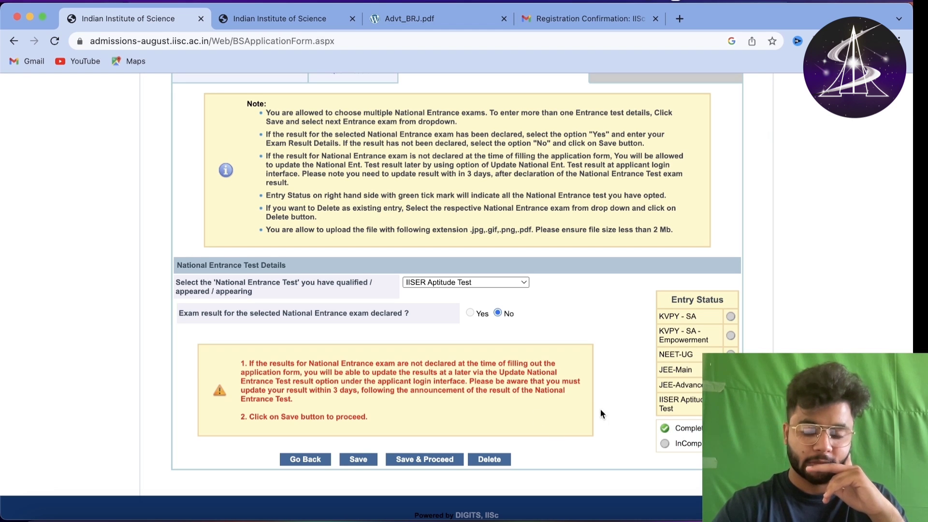
drag(380, 366, 393, 404)
click(393, 404)
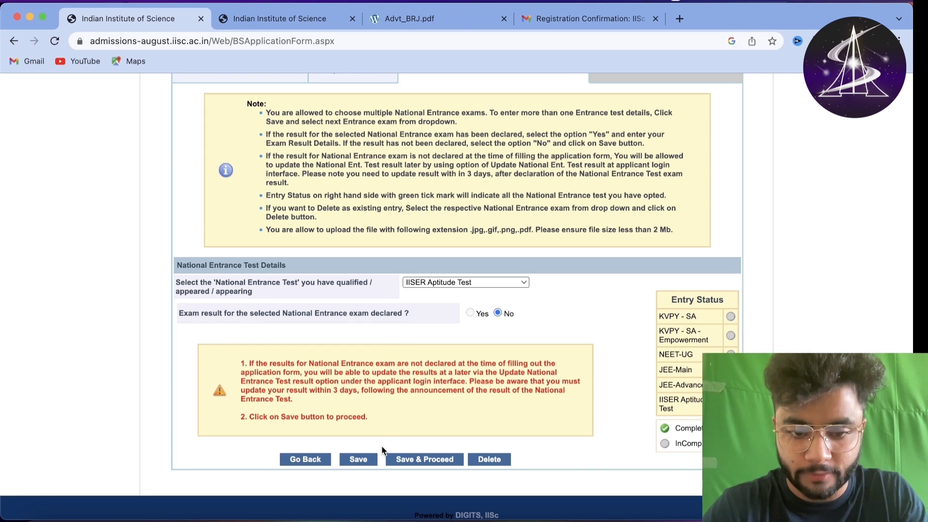
click(425, 462)
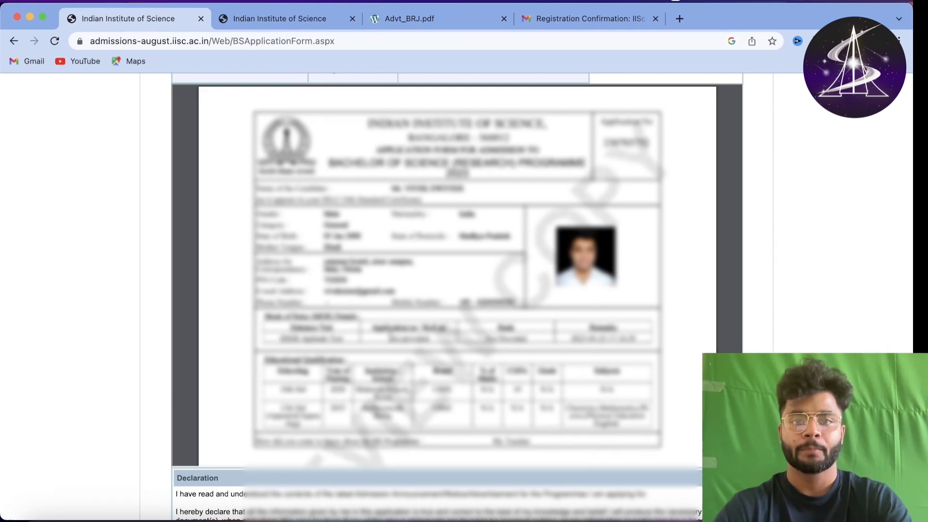
scroll(390, 337, down, 5)
scroll(390, 337, down, 5)
scroll(390, 337, up, 15)
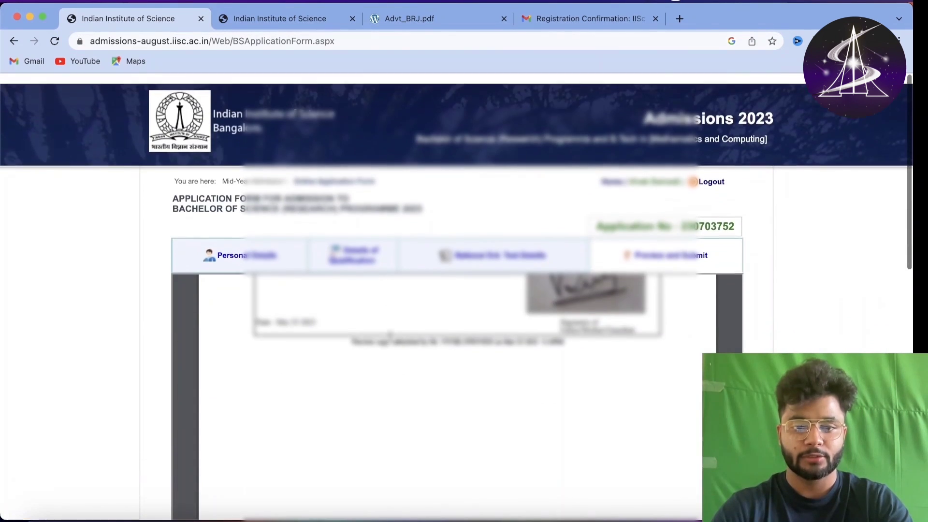
scroll(236, 350, down, 4)
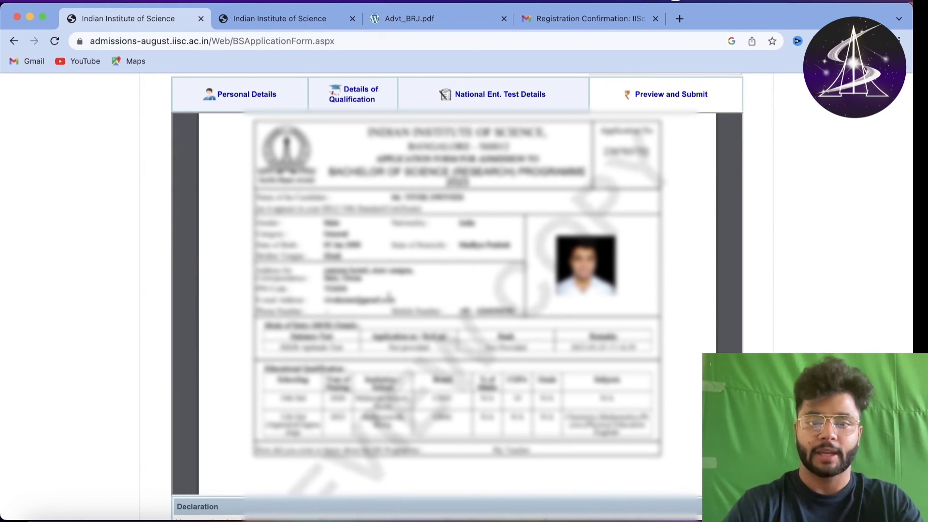
scroll(457, 290, up, 1)
scroll(457, 290, down, 3)
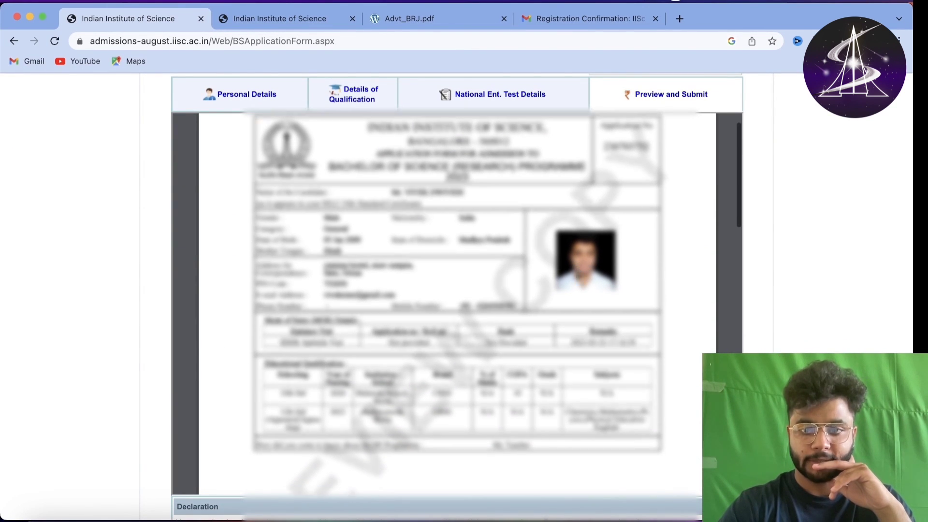
scroll(469, 299, up, 1)
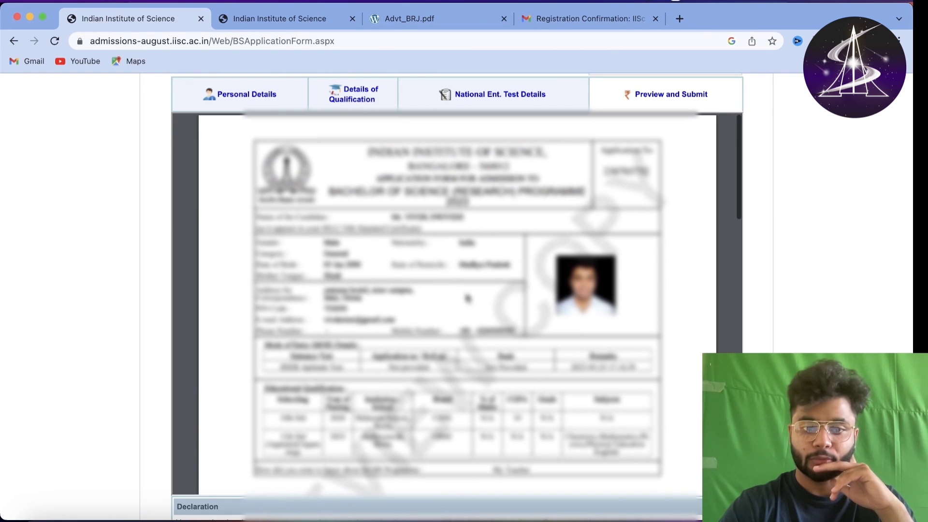
scroll(475, 322, down, 3)
scroll(387, 367, up, 6)
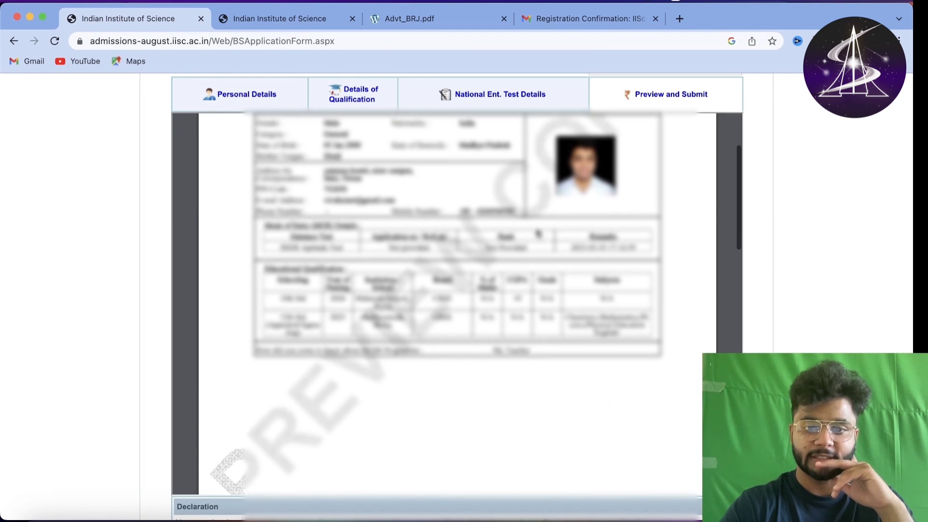
scroll(462, 297, down, 1)
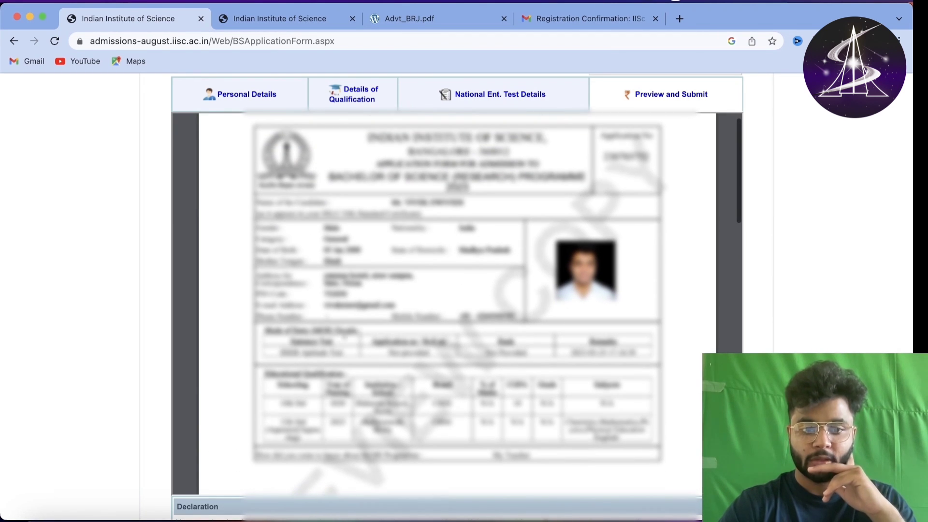
drag(265, 330, 535, 363)
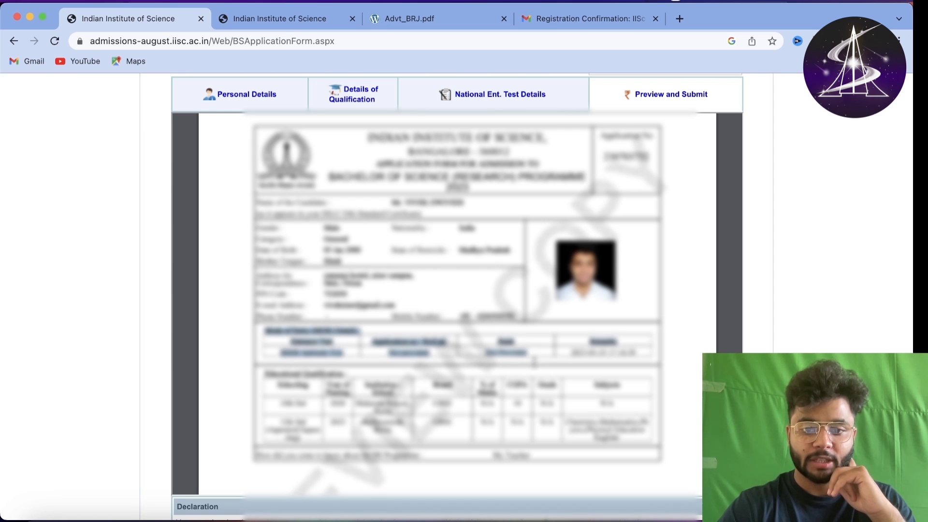
click(544, 352)
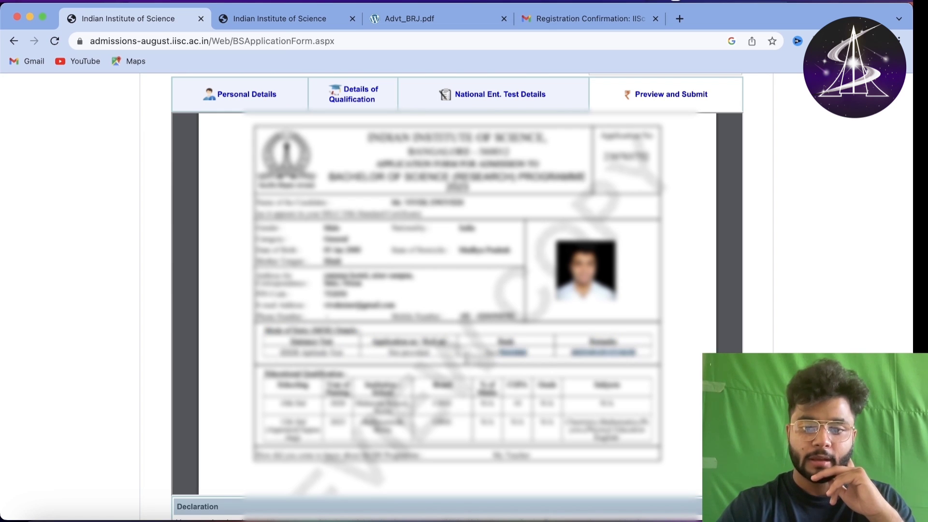
drag(636, 355, 370, 360)
click(371, 360)
scroll(370, 361, down, 2)
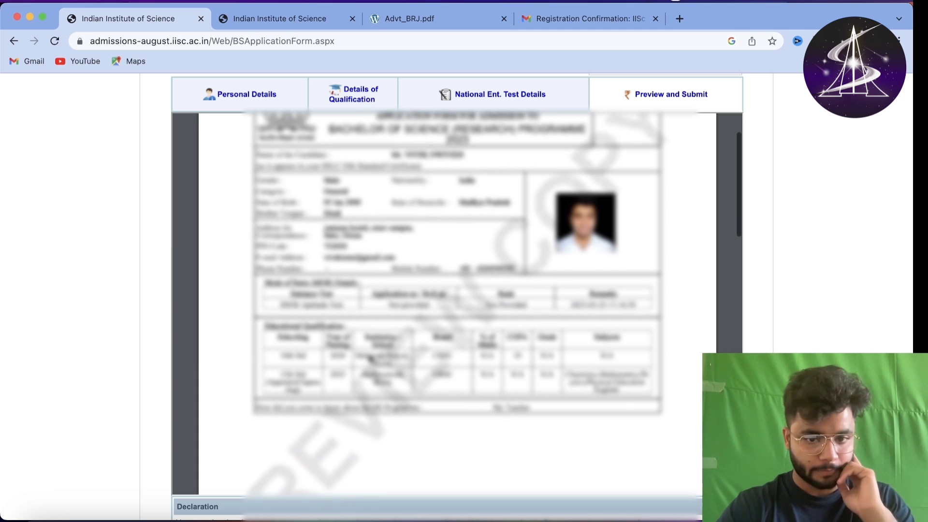
drag(265, 327, 592, 392)
click(508, 360)
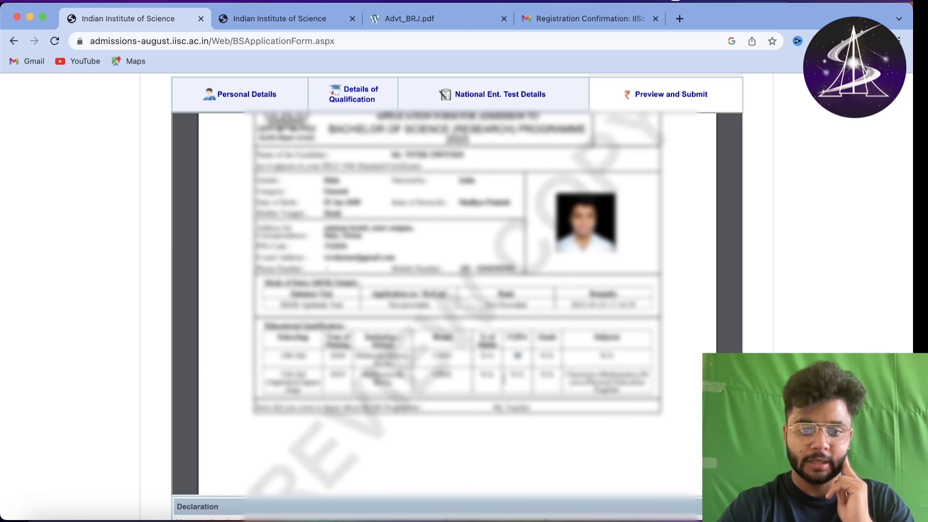
click(520, 375)
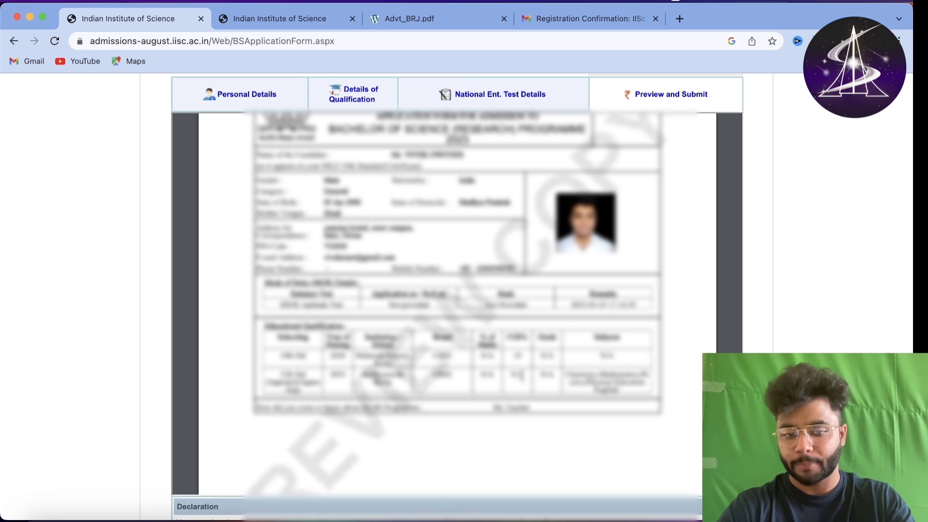
drag(504, 374, 625, 396)
click(520, 375)
click(624, 394)
scroll(574, 382, down, 6)
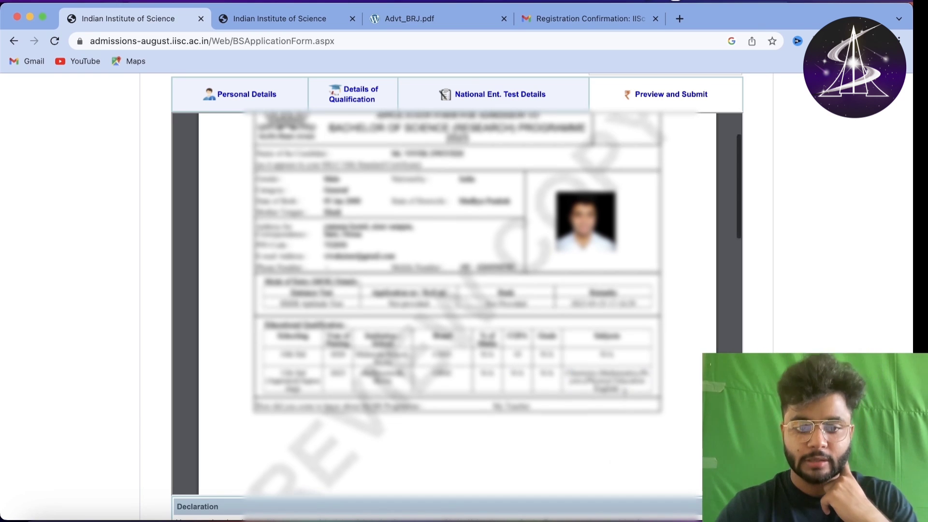
scroll(572, 382, down, 5)
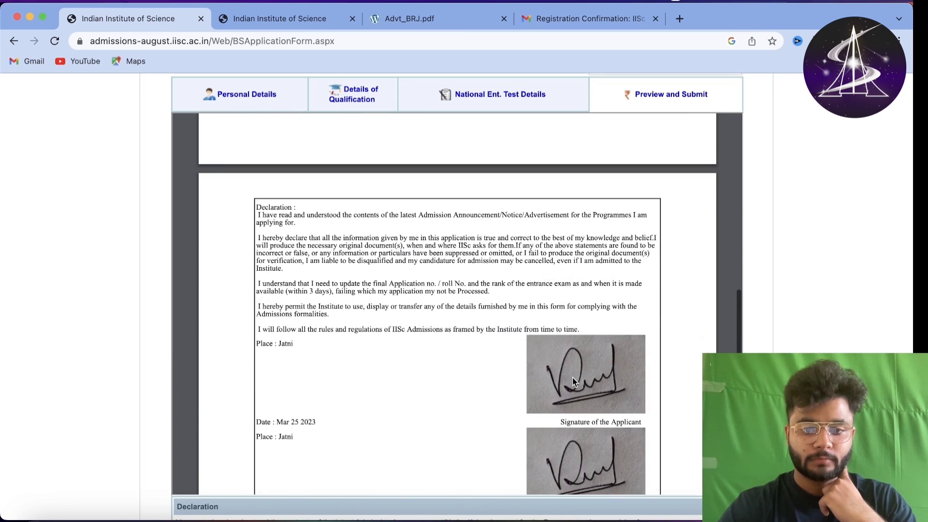
scroll(573, 382, down, 5)
scroll(535, 290, up, 2)
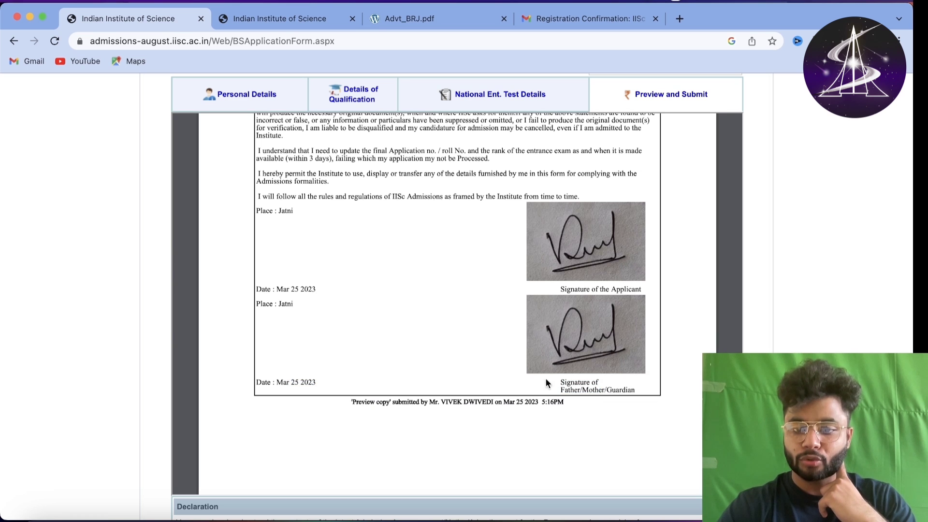
scroll(546, 383, down, 5)
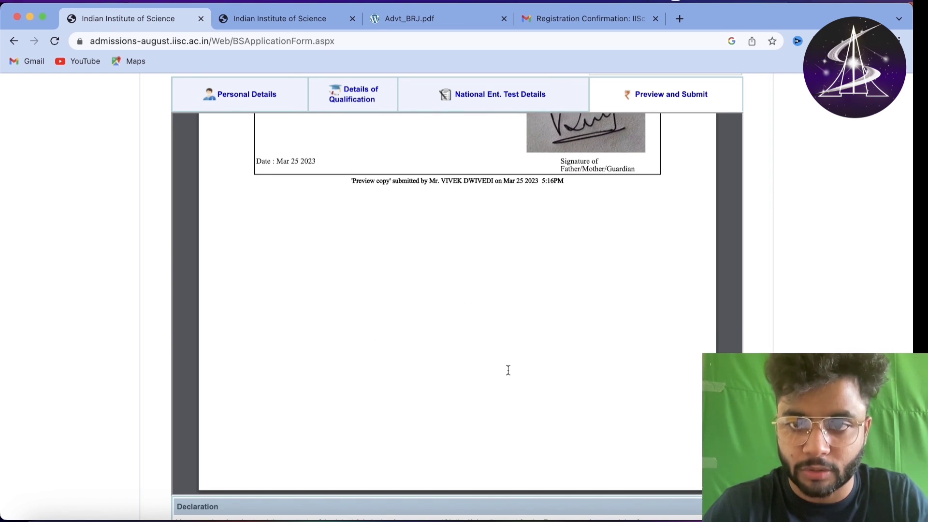
- Read the declaration and tick the 'I agree - Candidate' checkbox
scroll(508, 371, down, 8)
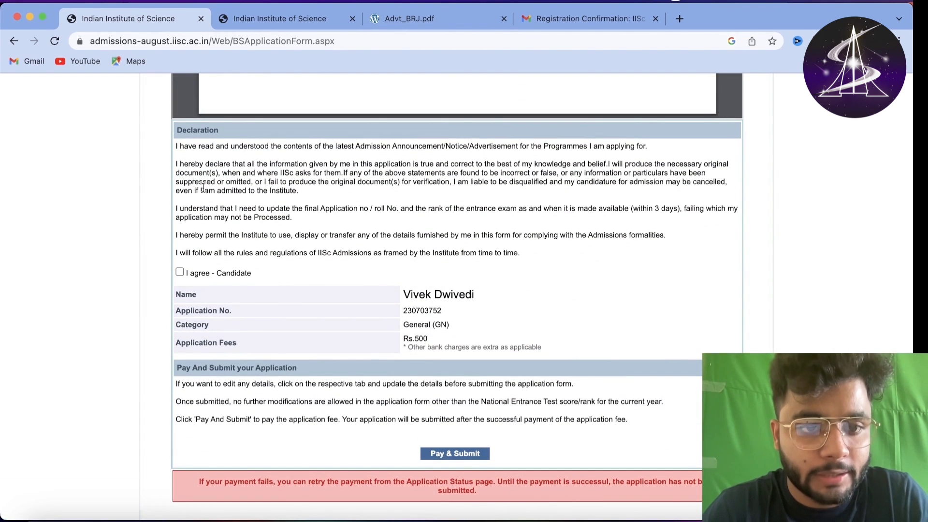
drag(175, 147, 340, 239)
click(340, 239)
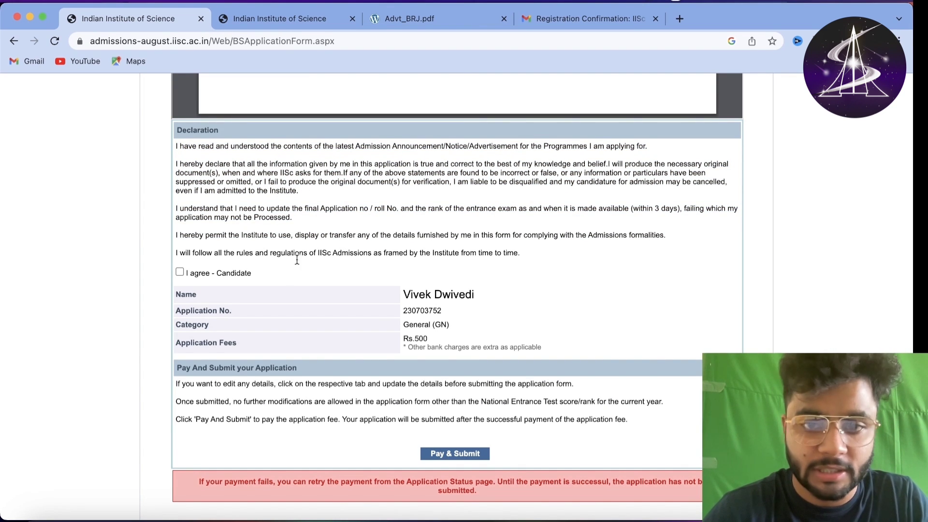
click(180, 272)
- Check the applicant and Rs.500 fee details, then proceed to Pay & Submit
scroll(282, 257, down, 1)
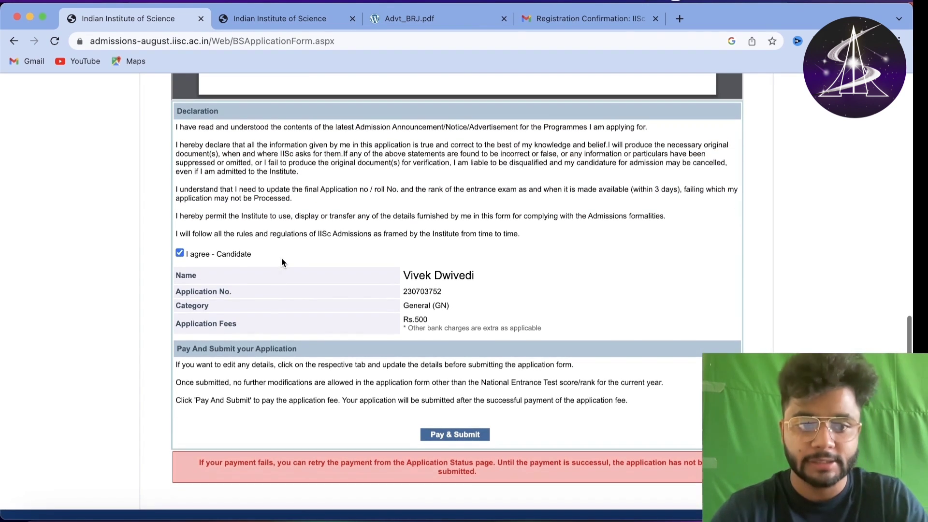
drag(409, 272, 435, 324)
click(440, 416)
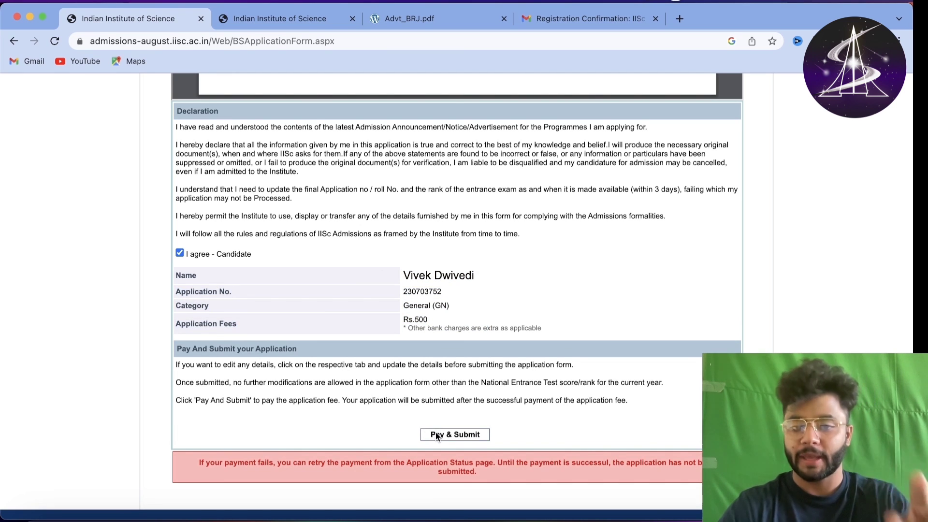
scroll(436, 431, down, 1)
click(443, 419)
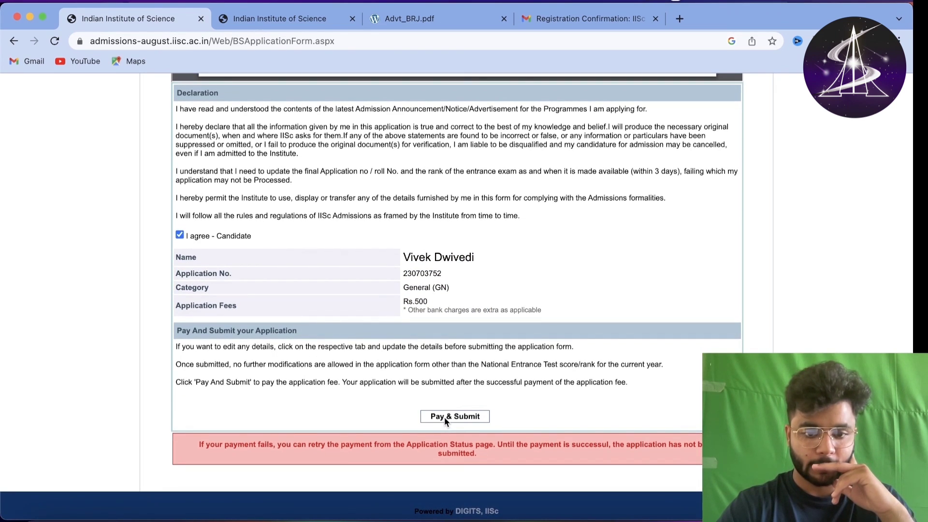
- Submit the application and proceed to pay the Rs. 500.00 fee by QR code, accepting convenience fees
click(445, 416)
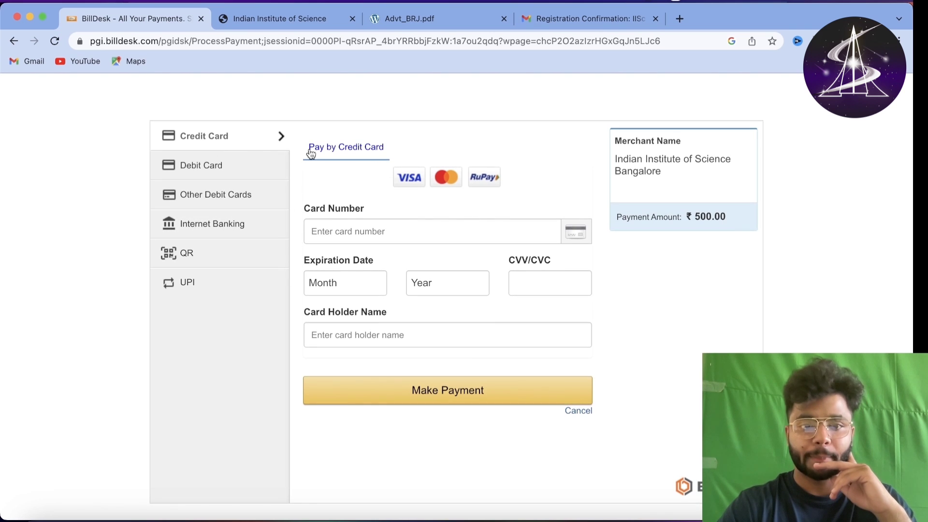
click(213, 255)
click(178, 284)
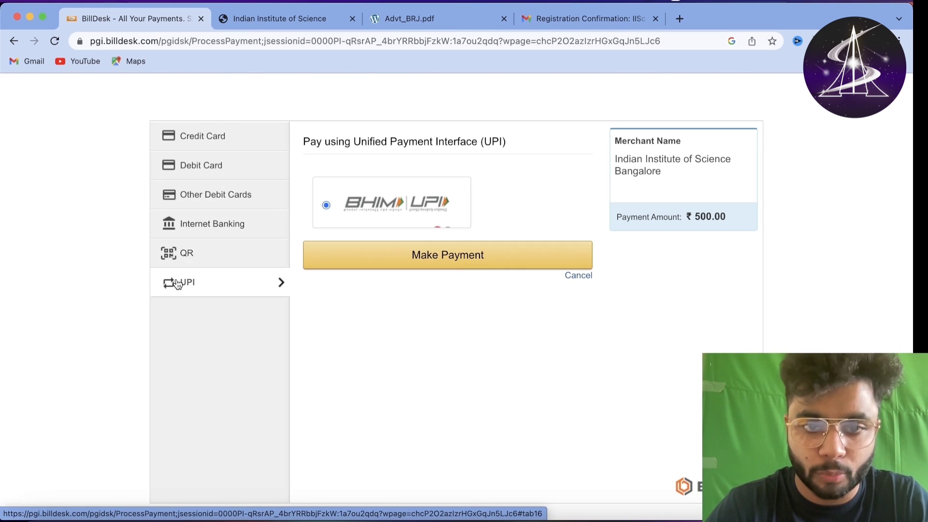
click(221, 260)
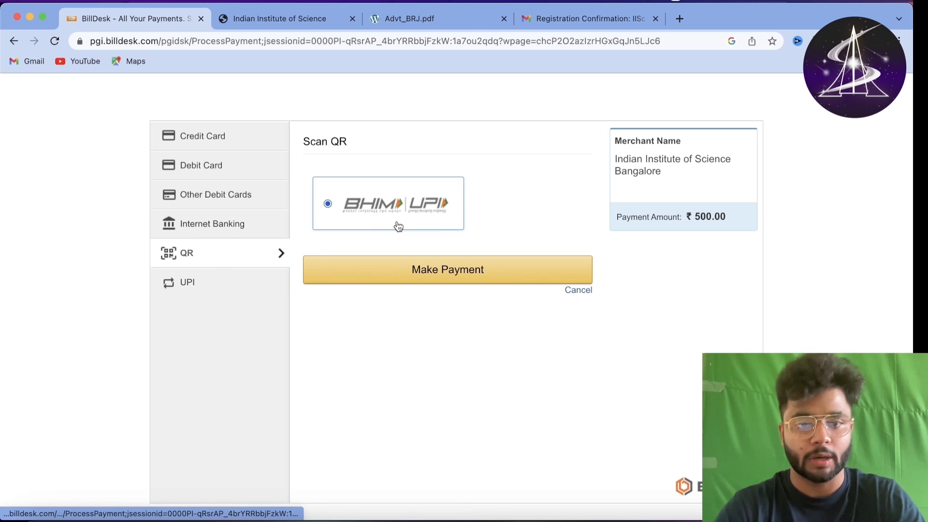
click(458, 275)
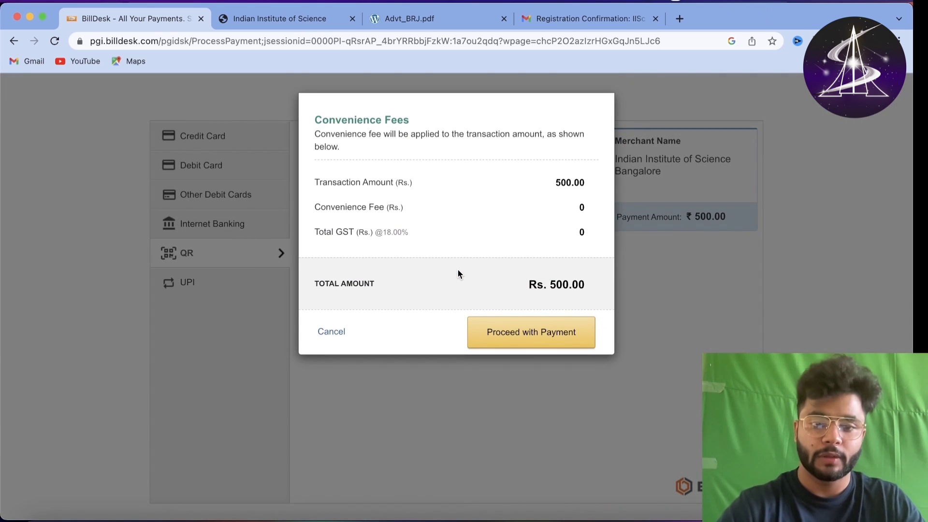
click(527, 340)
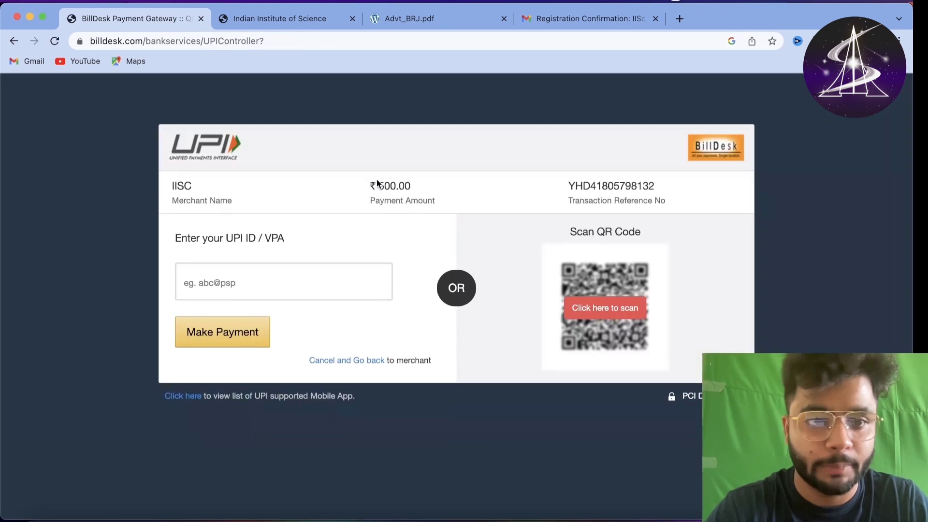
- Reveal the scannable UPI QR code, then enter and erase a test UPI ID
click(577, 314)
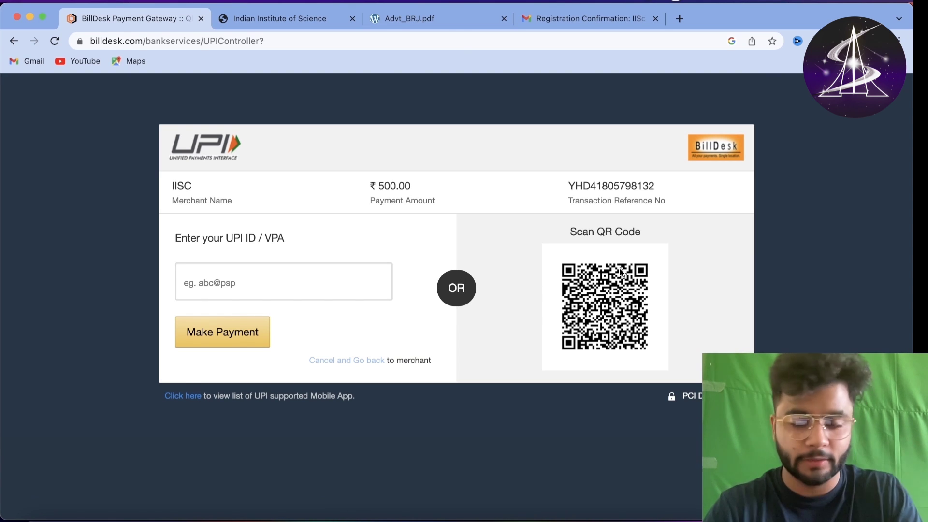
click(265, 287)
text(vhksdfinjrvf)
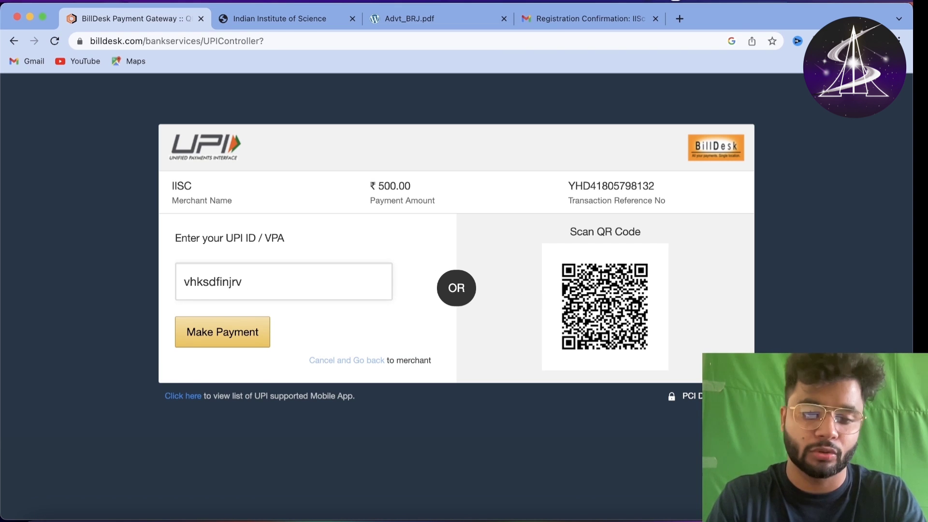
key(BackSpace)
key(BackSpace)
key(BackSpace)
key(BackSpace)
key(BackSpace)
key(BackSpace)
key(BackSpace)
key(BackSpace)
key(BackSpace)
key(BackSpace)
key(BackSpace)
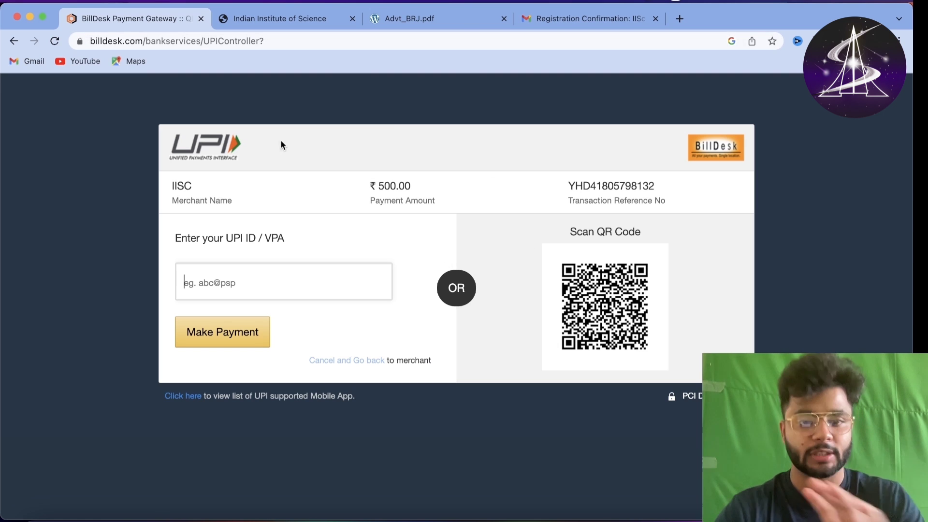
- Leave BillDesk, save the National Entrance Test details, and look over the Preview and Submit page
click(14, 41)
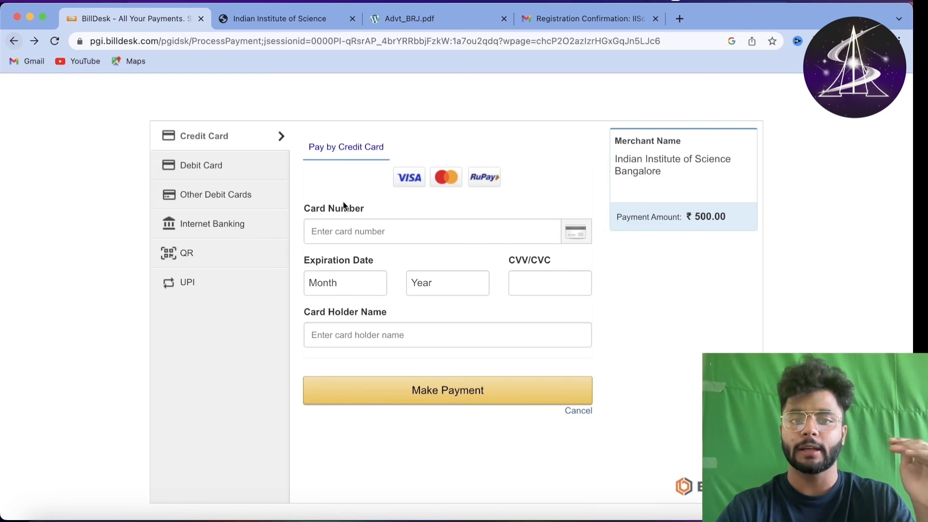
click(13, 42)
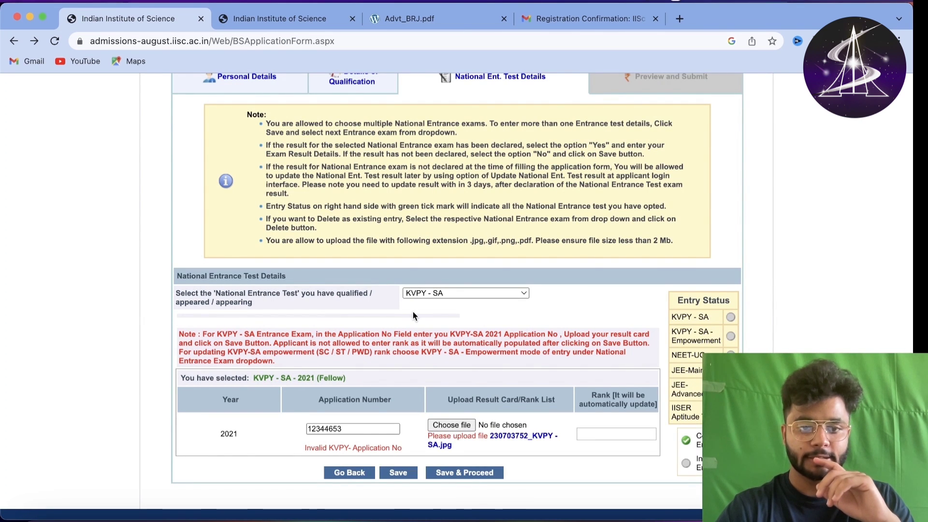
click(471, 473)
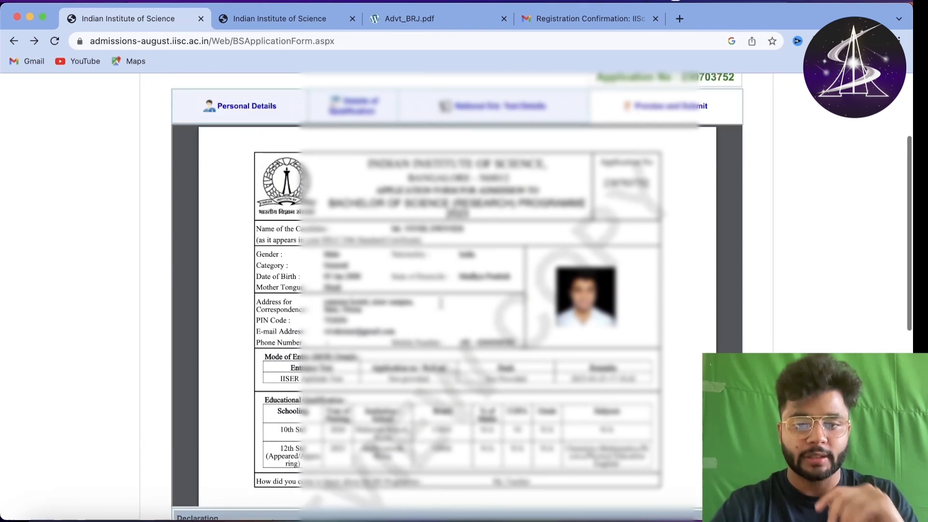
scroll(518, 224, down, 4)
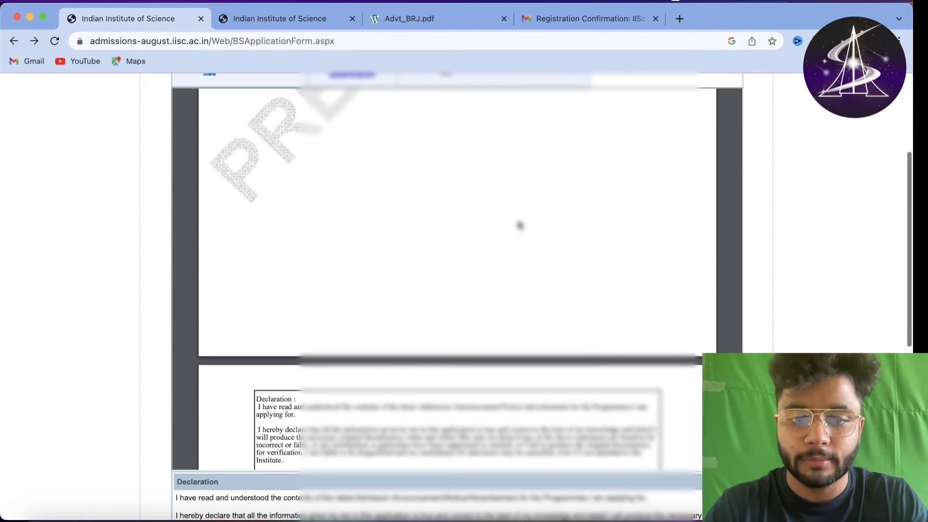
scroll(520, 225, down, 10)
scroll(518, 224, up, 10)
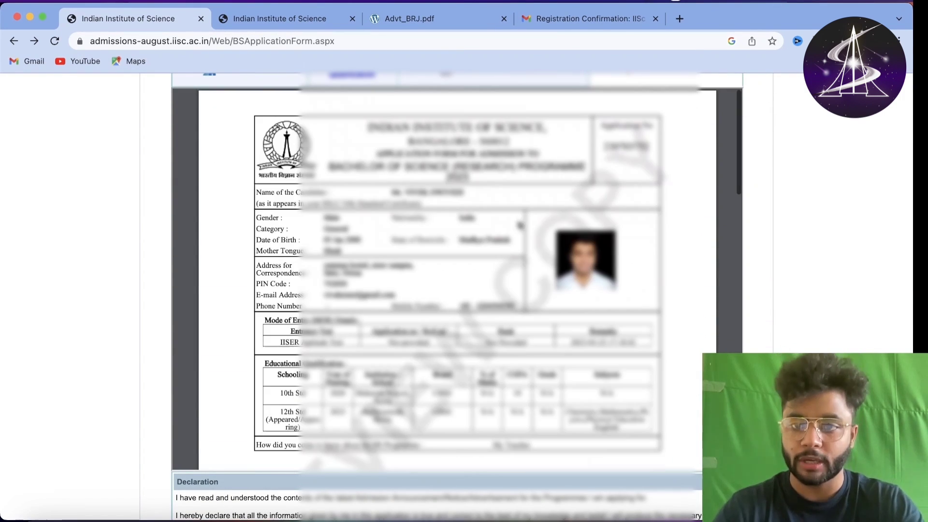
scroll(657, 185, up, 2)
scroll(657, 185, down, 4)
scroll(657, 186, up, 6)
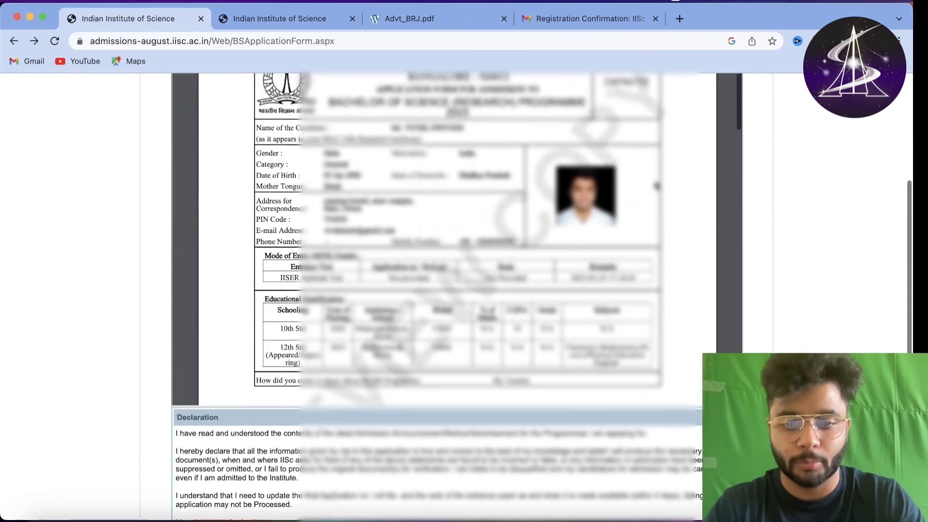
scroll(761, 192, down, 12)
scroll(811, 255, up, 11)
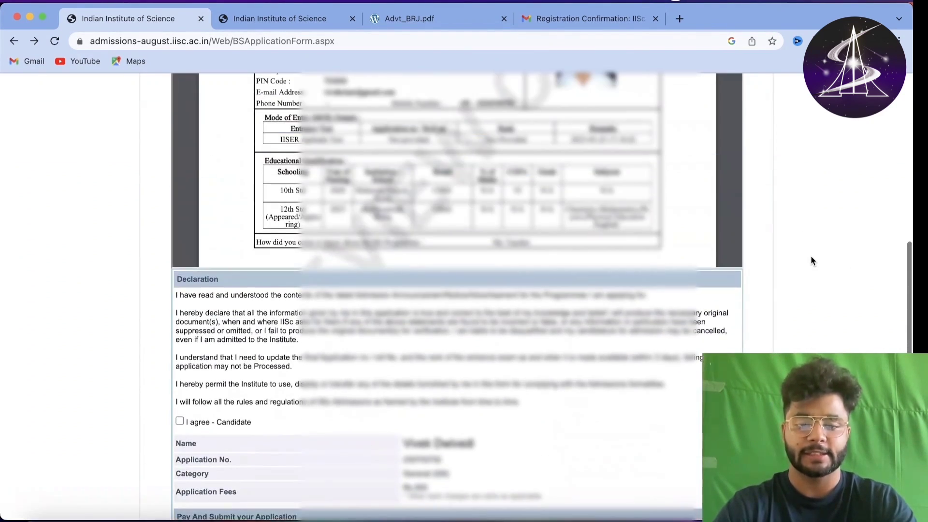